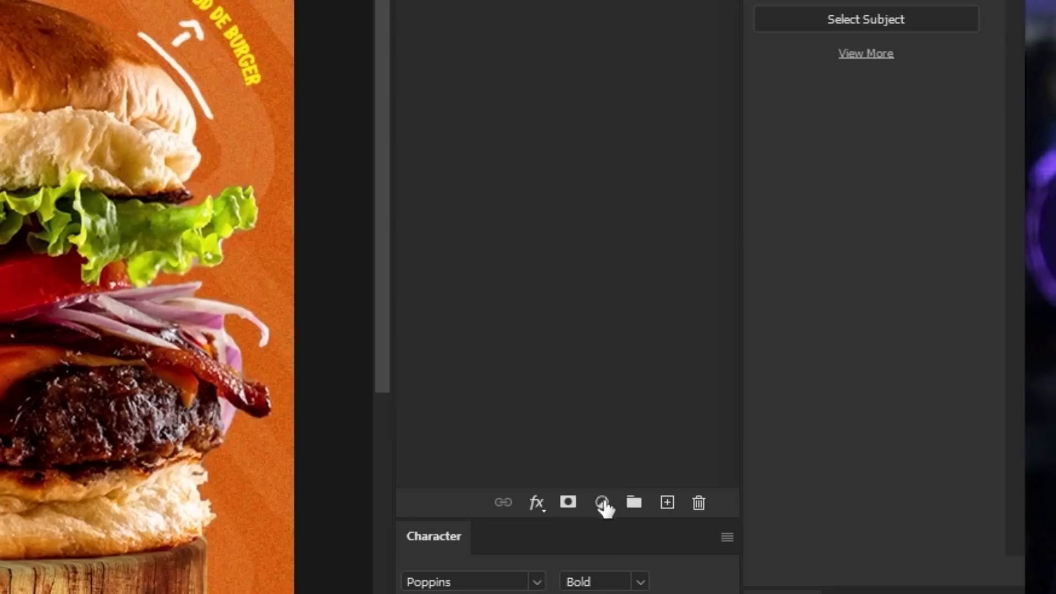
Add an orange (ff5400) Solid Color fill layer as the poster background.
{"action": "left_click", "coordinate": [615, 458]}
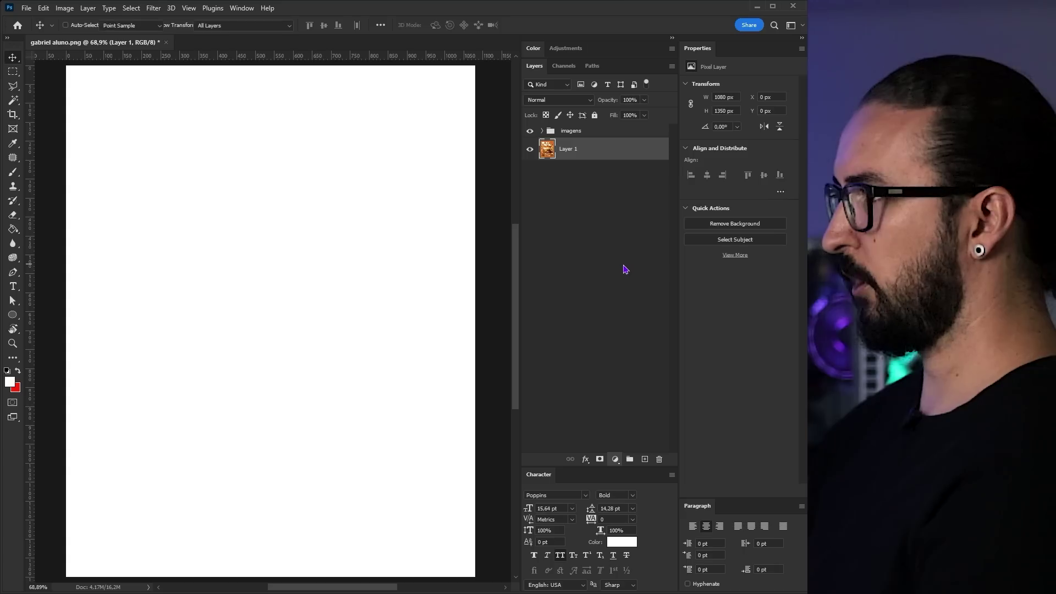
{"action": "left_click", "coordinate": [288, 198]}
{"action": "left_click_drag", "start_coordinate": [300, 337], "coordinate": [301, 330]}
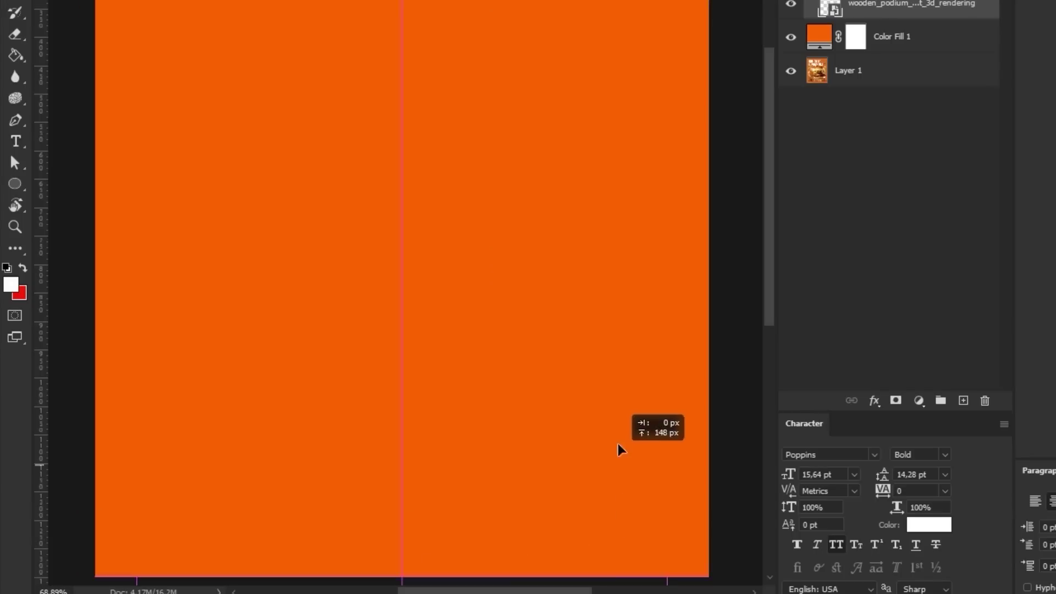
Place the wooden podium near the bottom, the beer mug at left, and the burger on the podium.
{"action": "left_click_drag", "start_coordinate": [417, 421], "coordinate": [405, 281]}
{"action": "left_click_drag", "start_coordinate": [605, 236], "coordinate": [605, 237]}
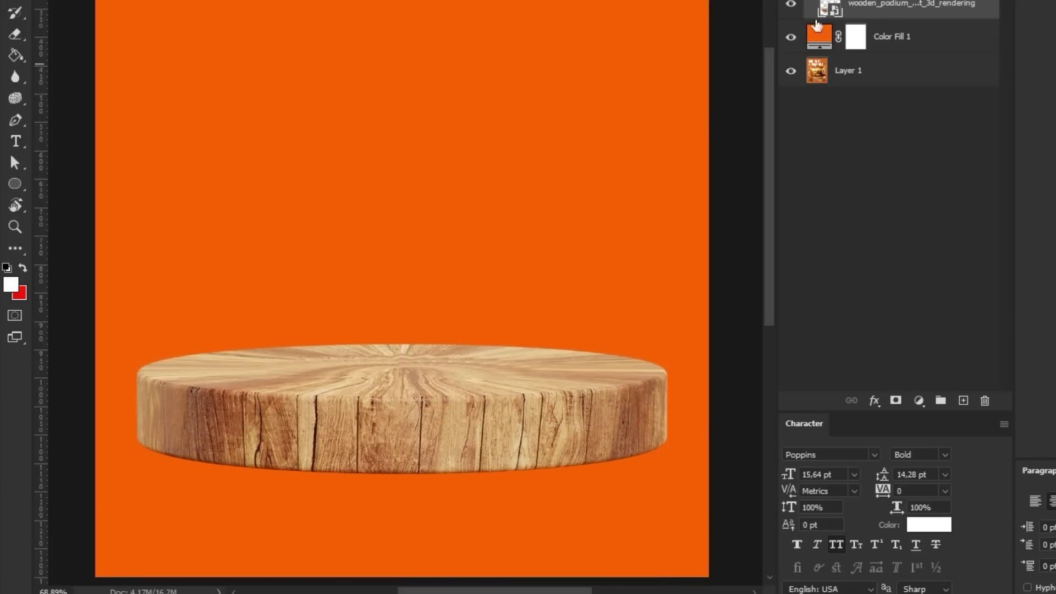
{"action": "left_click_drag", "start_coordinate": [182, 259], "coordinate": [568, 255]}
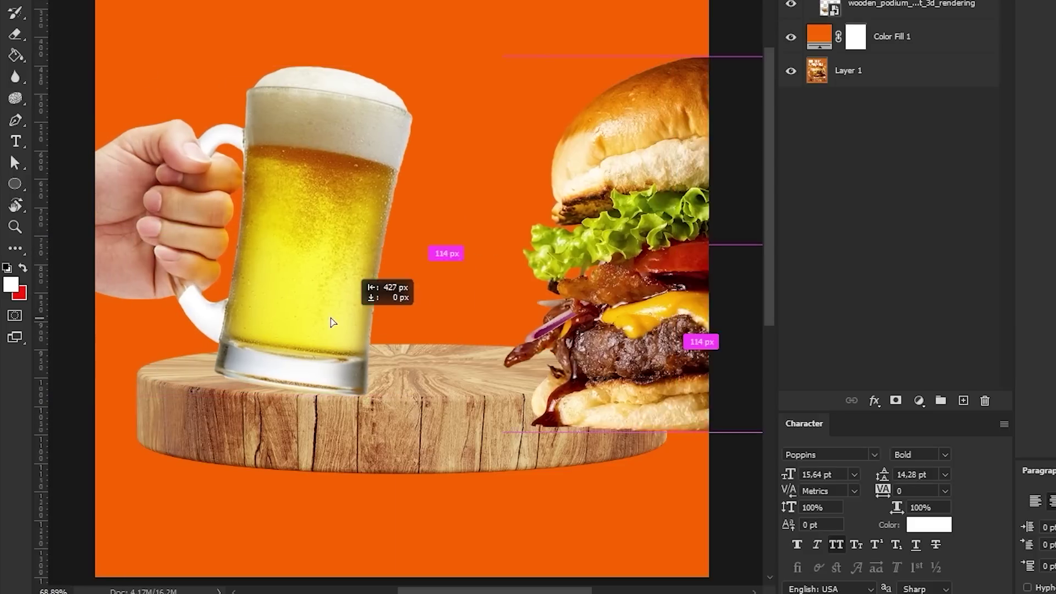
{"action": "left_click_drag", "start_coordinate": [338, 327], "coordinate": [127, 310]}
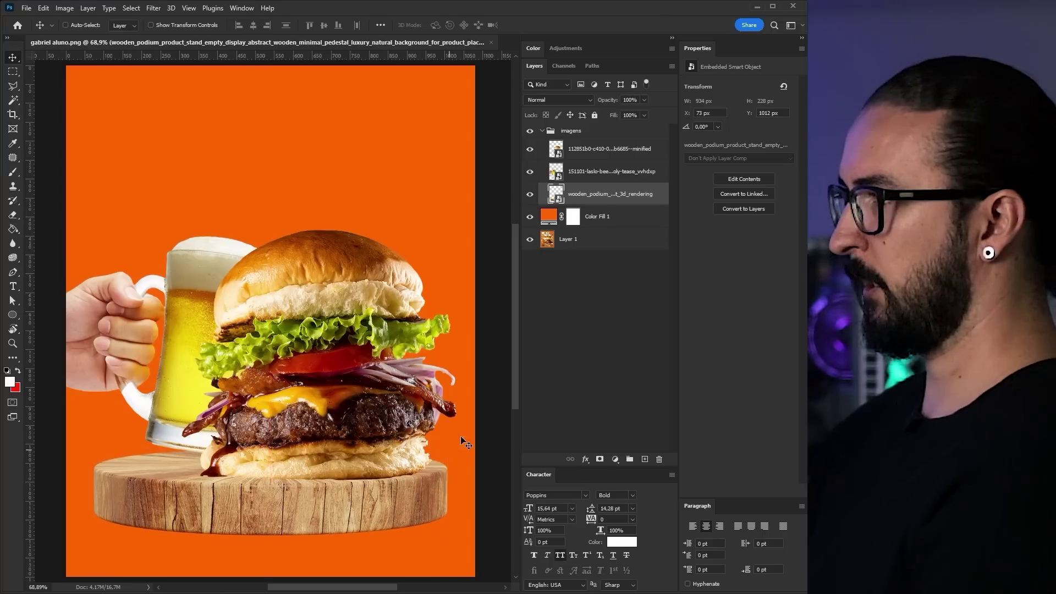
Shift the beer mug left and settle the burger down onto the podium.
{"action": "left_click", "coordinate": [610, 171]}
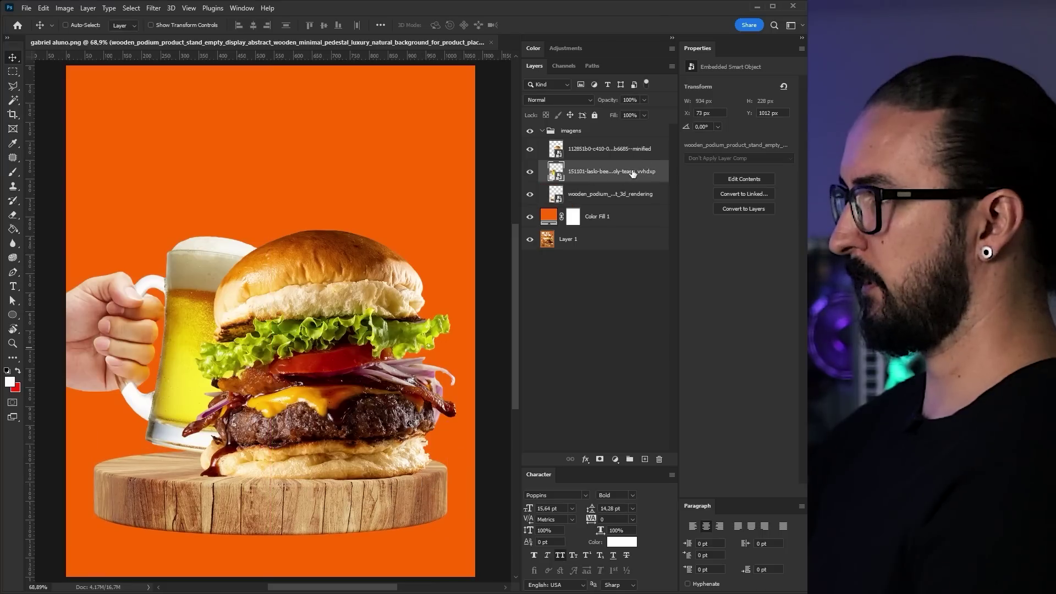
{"action": "left_click_drag", "start_coordinate": [349, 366], "coordinate": [374, 360]}
{"action": "left_click", "coordinate": [610, 148]}
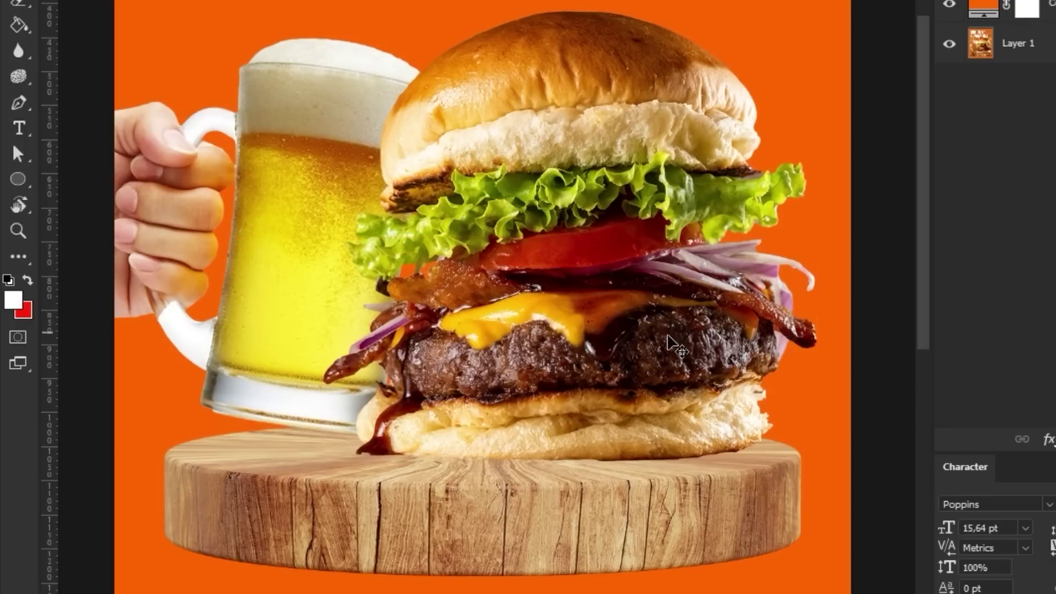
{"action": "left_click_drag", "start_coordinate": [682, 182], "coordinate": [684, 207]}
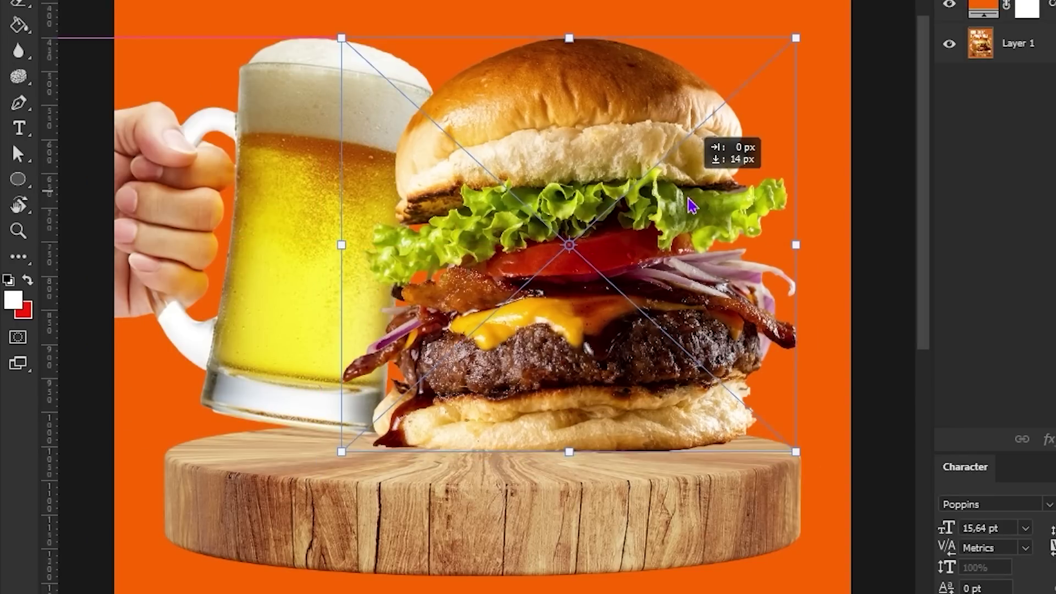
{"action": "left_click_drag", "start_coordinate": [314, 214], "coordinate": [319, 248]}
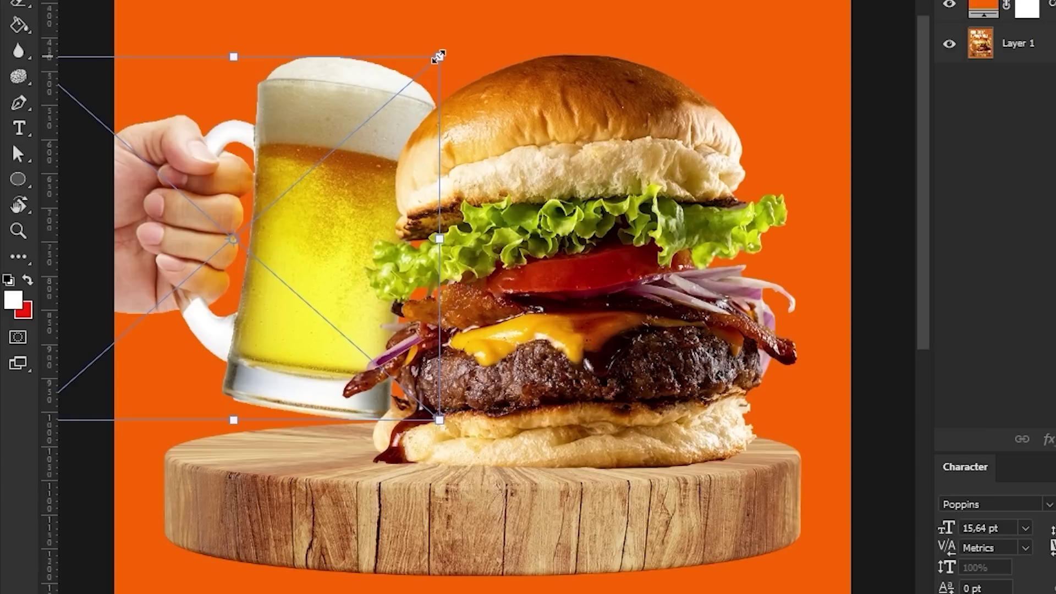
Resize and fine-tune the beer mug's position, then move the headline text down.
{"action": "left_click_drag", "start_coordinate": [440, 55], "coordinate": [427, 69]}
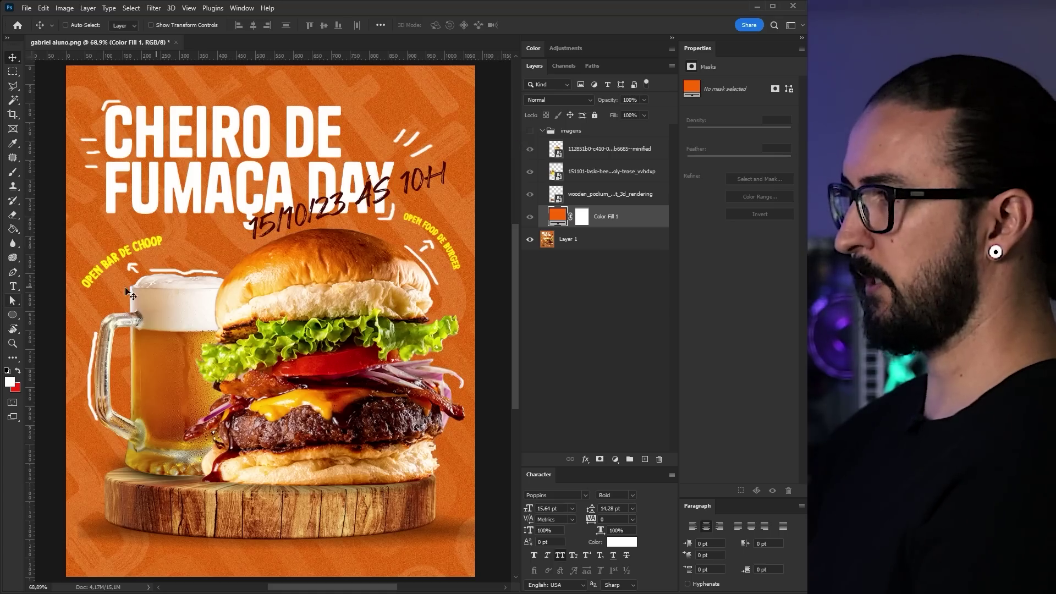
{"action": "left_click", "coordinate": [531, 142]}
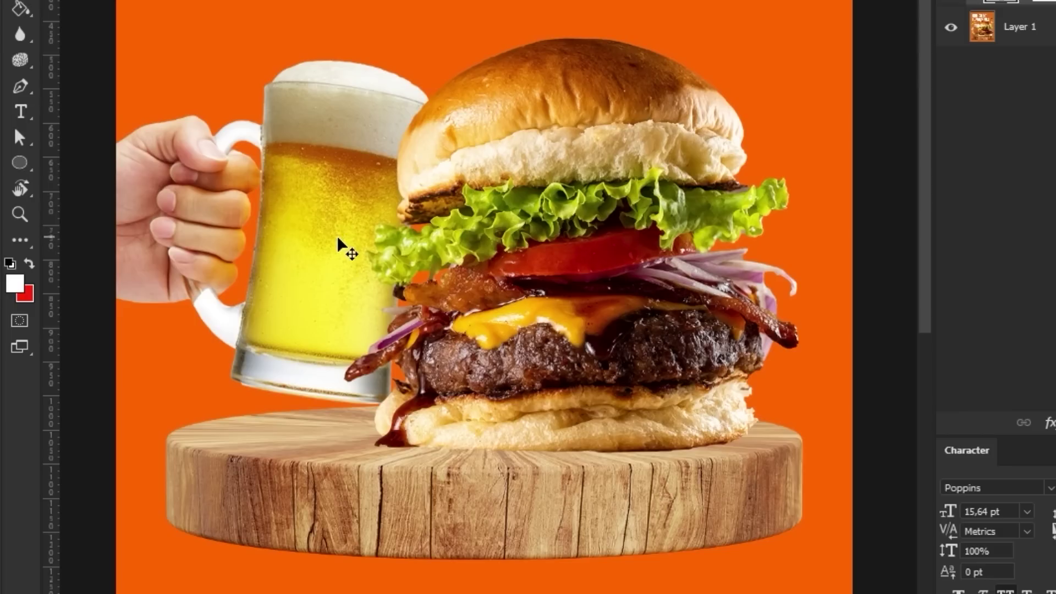
{"action": "left_click_drag", "start_coordinate": [314, 236], "coordinate": [349, 264]}
{"action": "key", "text": "ctrl+t"}
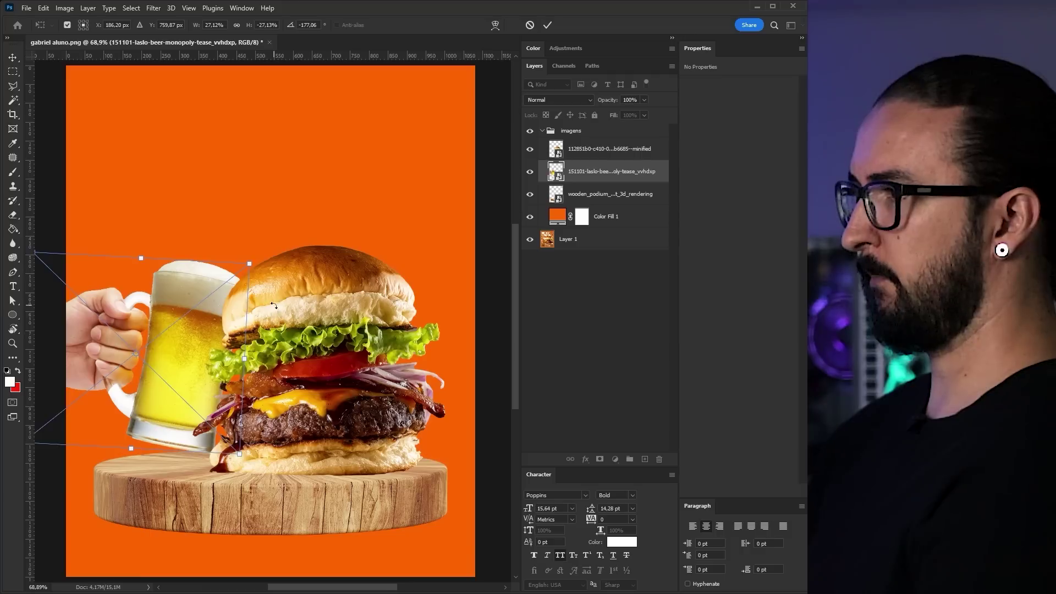
{"action": "key", "text": "Return"}
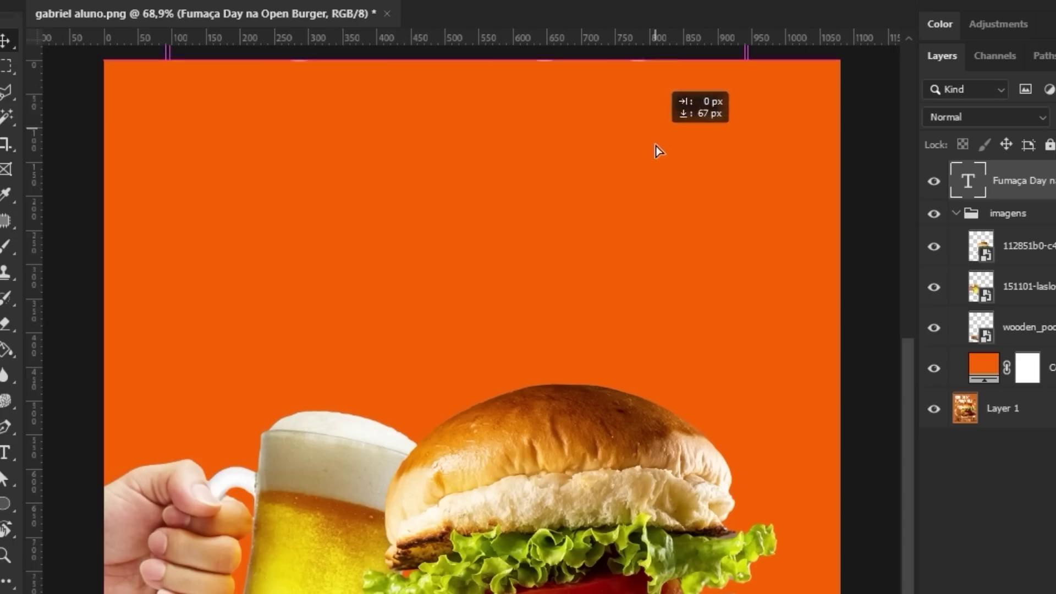
{"action": "left_click_drag", "start_coordinate": [656, 147], "coordinate": [655, 375]}
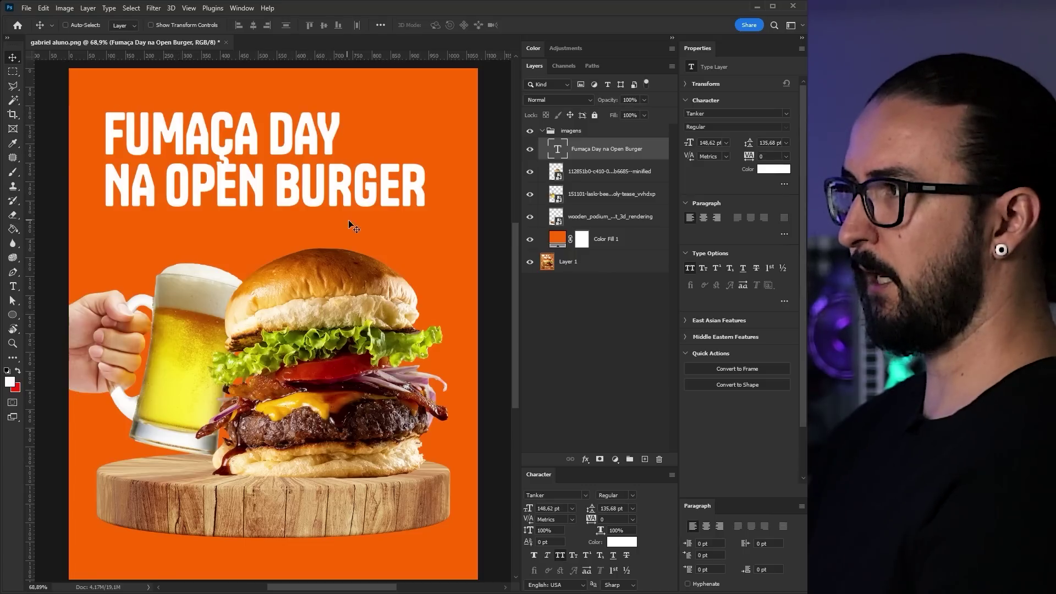
Re-break the headline text, removing NA from the first line.
{"action": "key", "text": "t"}
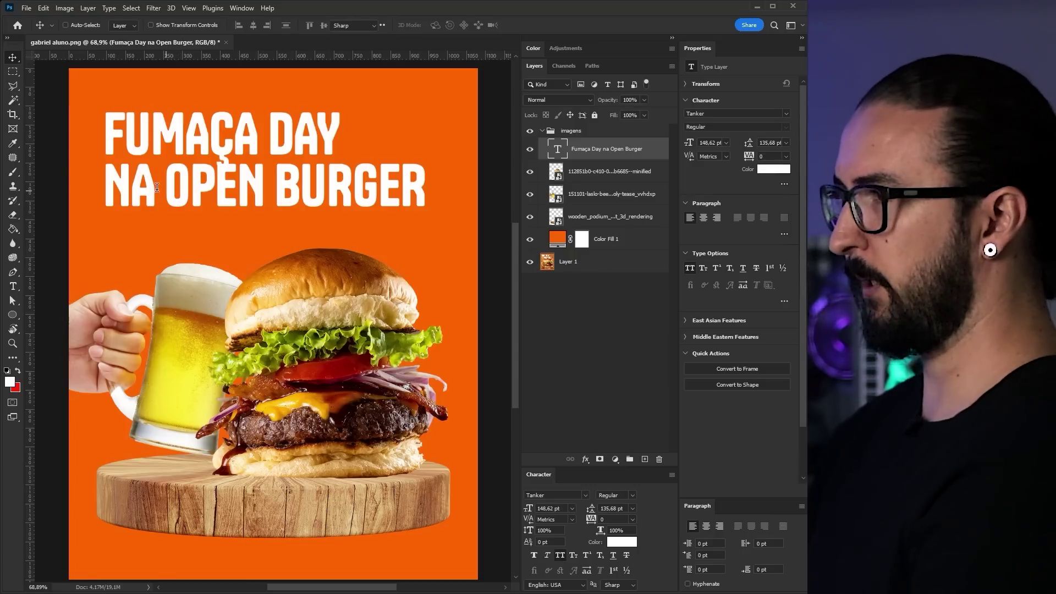
{"action": "left_click", "coordinate": [156, 187]}
{"action": "key", "text": "Delete"}
{"action": "key", "text": "Return"}
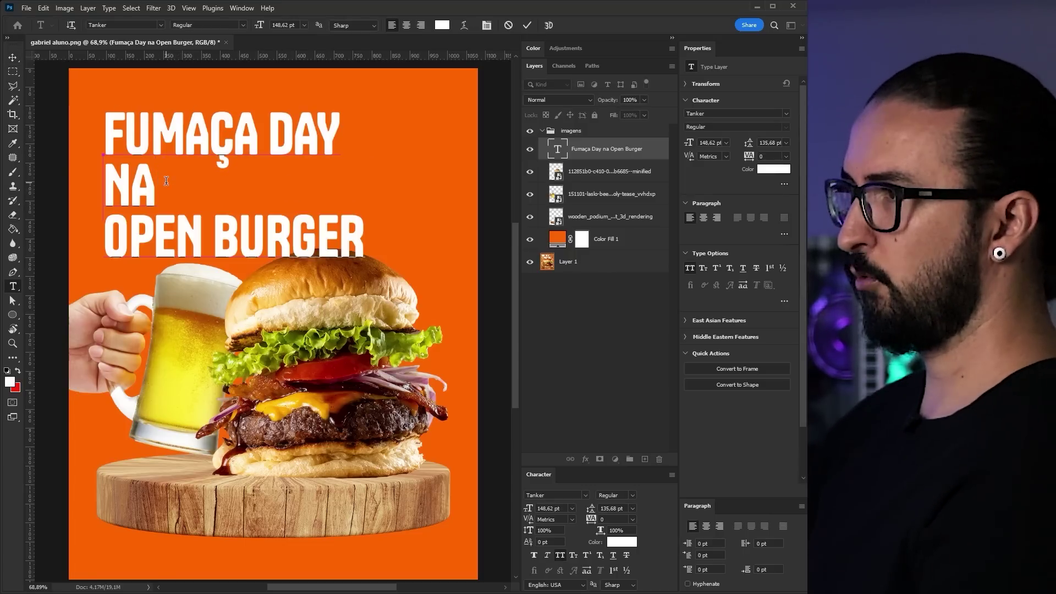
{"action": "key", "text": "BackSpace"}
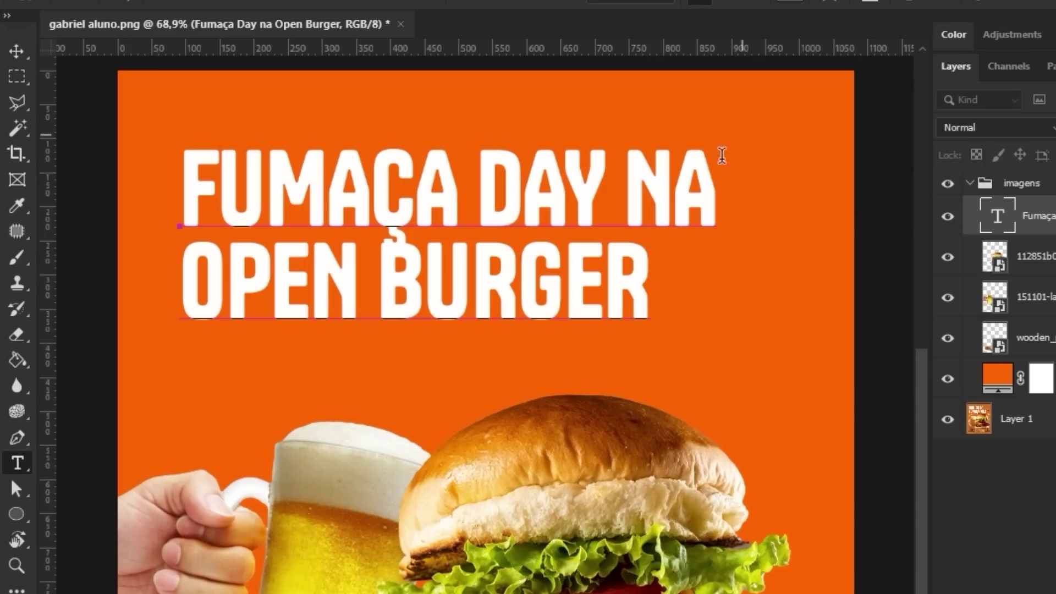
{"action": "left_click", "coordinate": [402, 118], "text": "shift"}
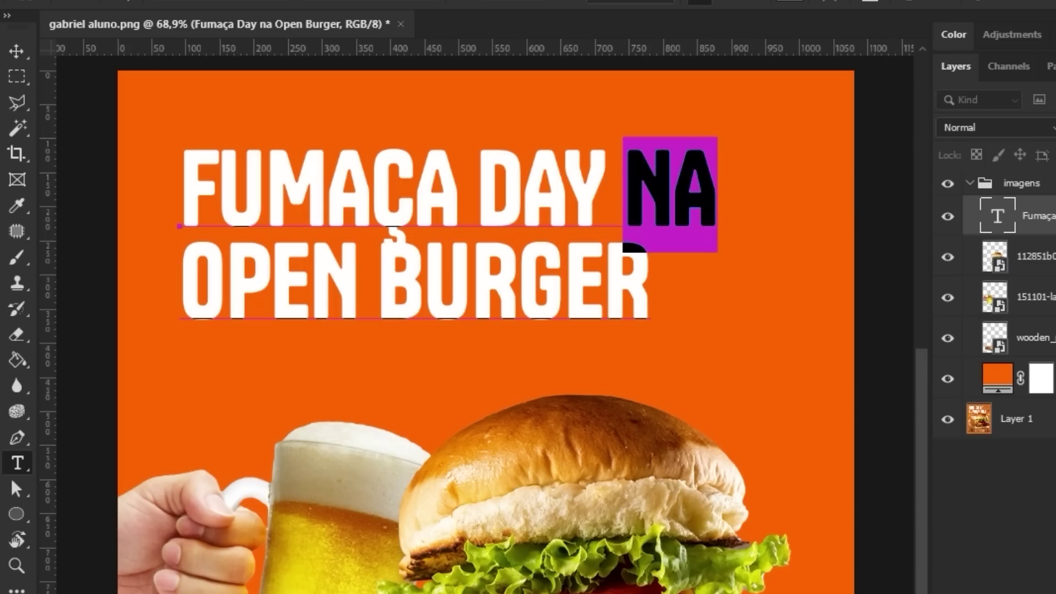
{"action": "key", "text": "ctrl+shift+comma"}
{"action": "key", "text": "ctrl+shift+comma"}
{"action": "key", "text": "ctrl+shift+comma"}
{"action": "key", "text": "ctrl+shift+comma"}
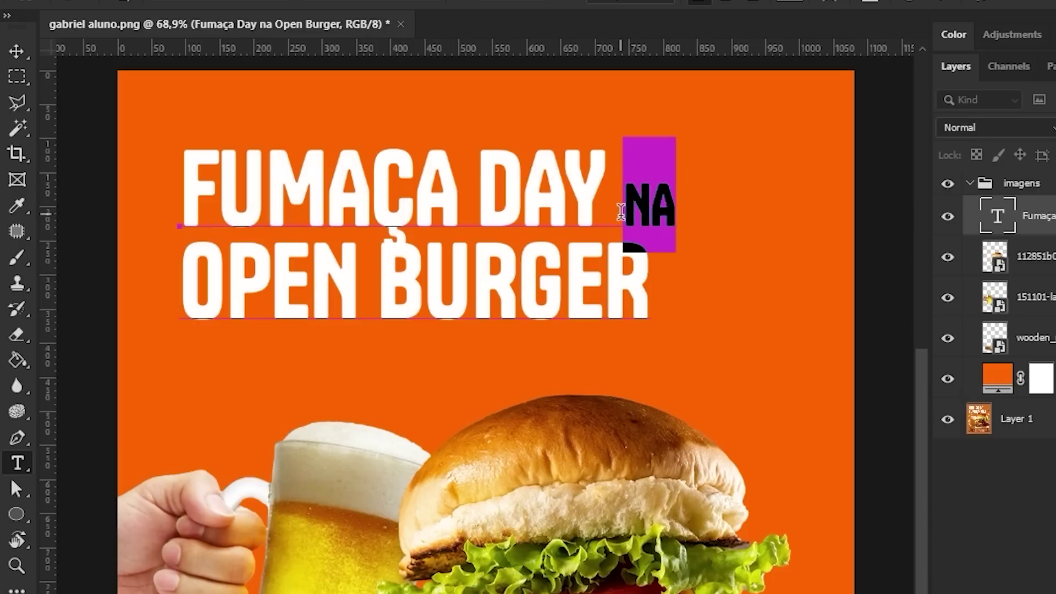
{"action": "key", "text": "BackSpace"}
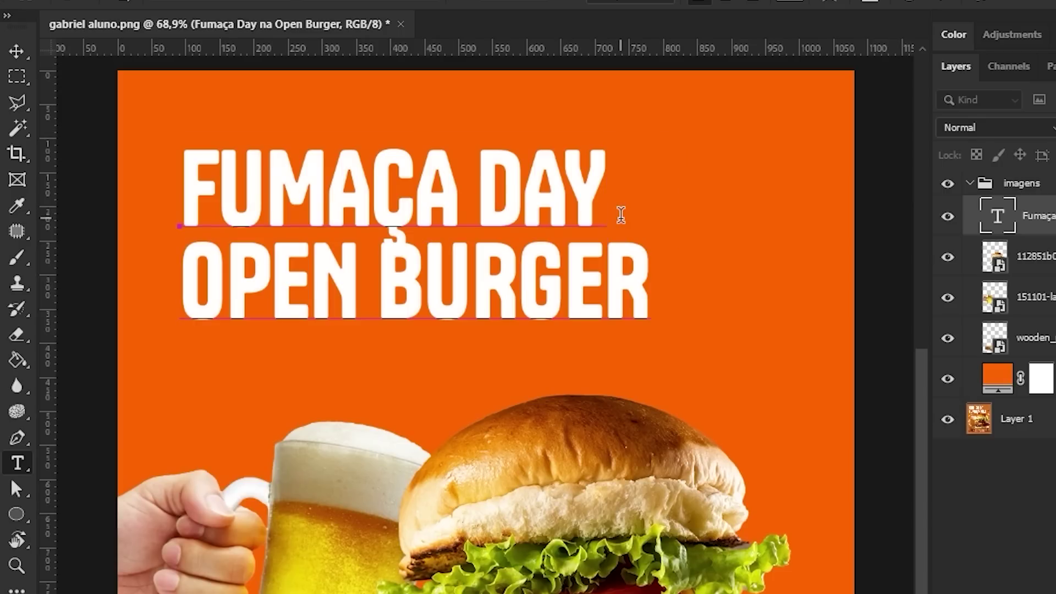
Set the OPEN BURGER line to 129 pt with 100 pt leading.
{"action": "left_click_drag", "start_coordinate": [616, 179], "coordinate": [132, 200]}
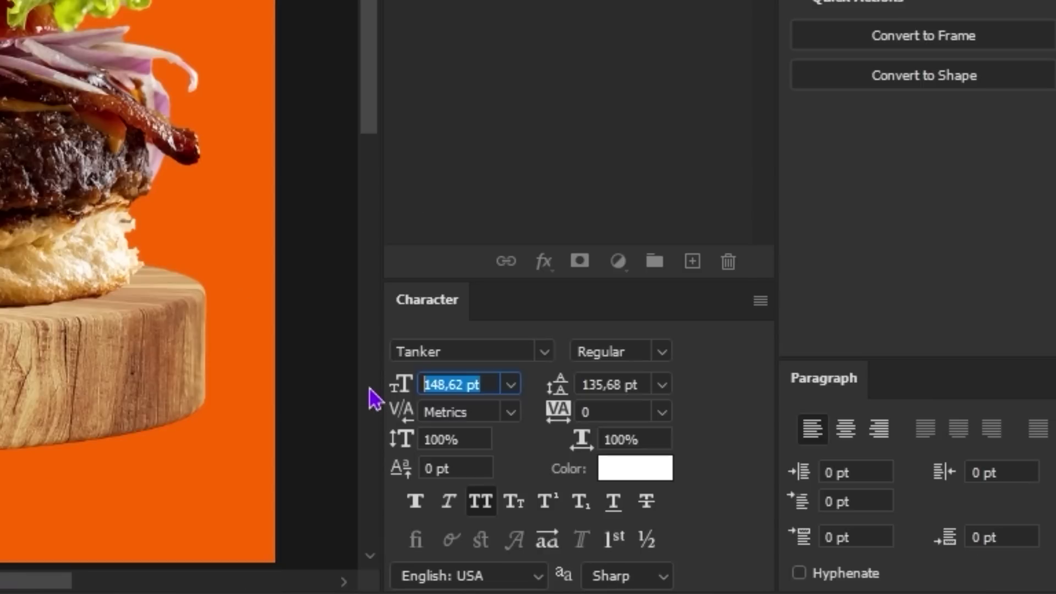
{"action": "type", "text": "144"}
{"action": "key", "text": "Return"}
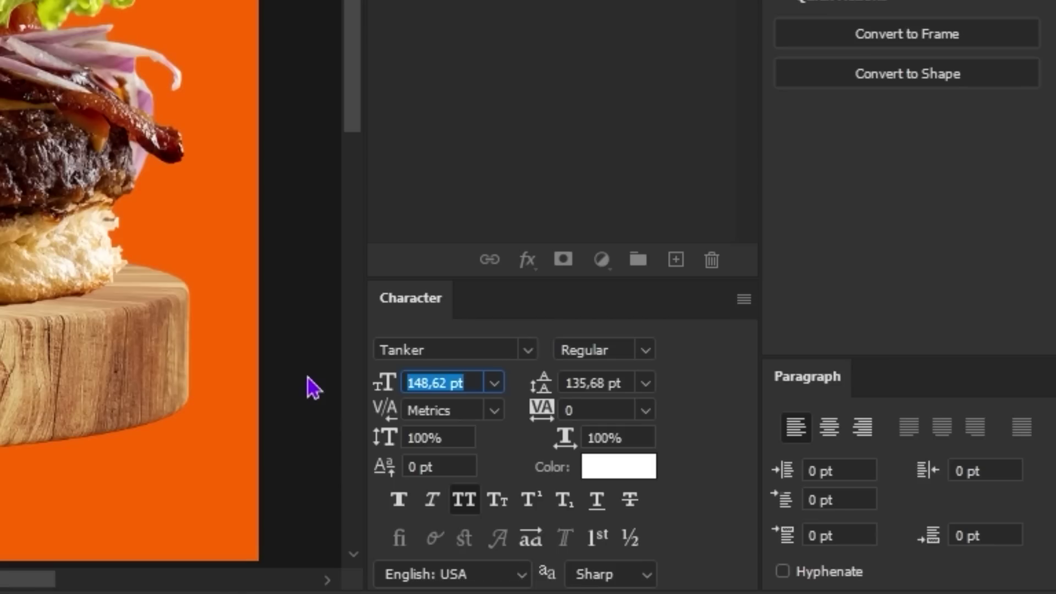
{"action": "key", "text": "Down"}
{"action": "key", "text": "Down"}
{"action": "key", "text": "Down"}
{"action": "key", "text": "Down"}
{"action": "key", "text": "Down"}
{"action": "key", "text": "Down"}
{"action": "key", "text": "Down"}
{"action": "key", "text": "Down"}
{"action": "key", "text": "Down"}
{"action": "key", "text": "Down"}
{"action": "key", "text": "Down"}
{"action": "key", "text": "Down"}
{"action": "key", "text": "Down"}
{"action": "key", "text": "Down"}
{"action": "key", "text": "Down"}
{"action": "key", "text": "Down"}
{"action": "key", "text": "Down"}
{"action": "key", "text": "Down"}
{"action": "key", "text": "Down"}
{"action": "key", "text": "Down"}
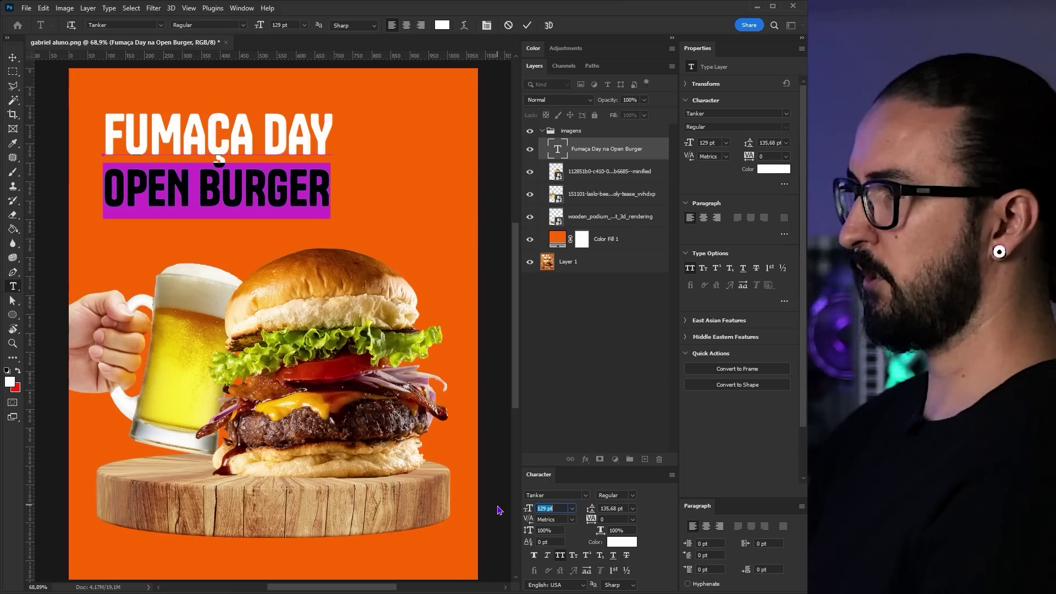
{"action": "key", "text": "Tab"}
{"action": "type", "text": "100"}
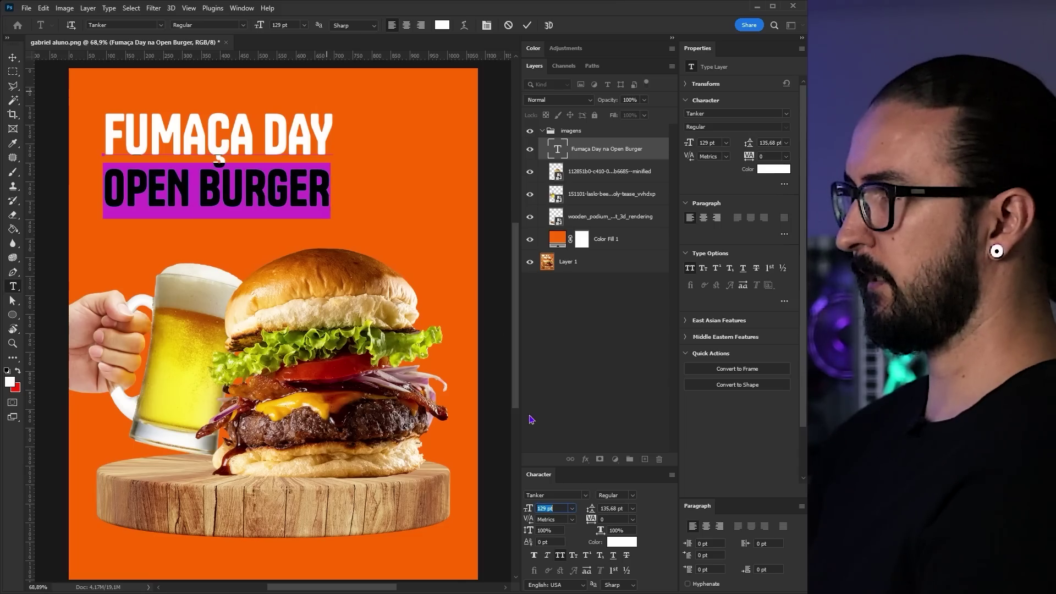
{"action": "key", "text": "Return"}
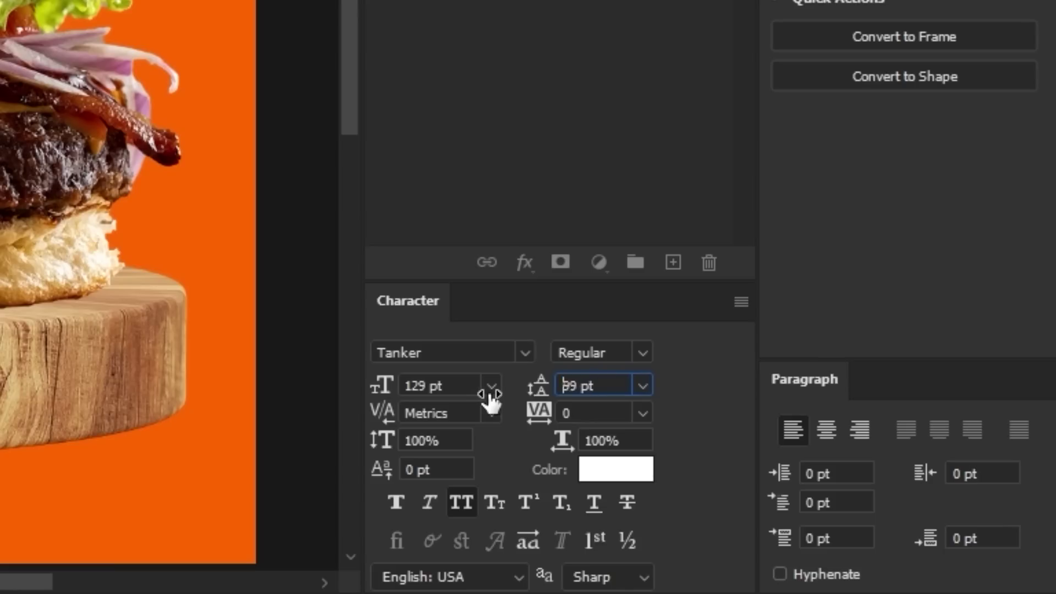
{"action": "key", "text": "Down"}
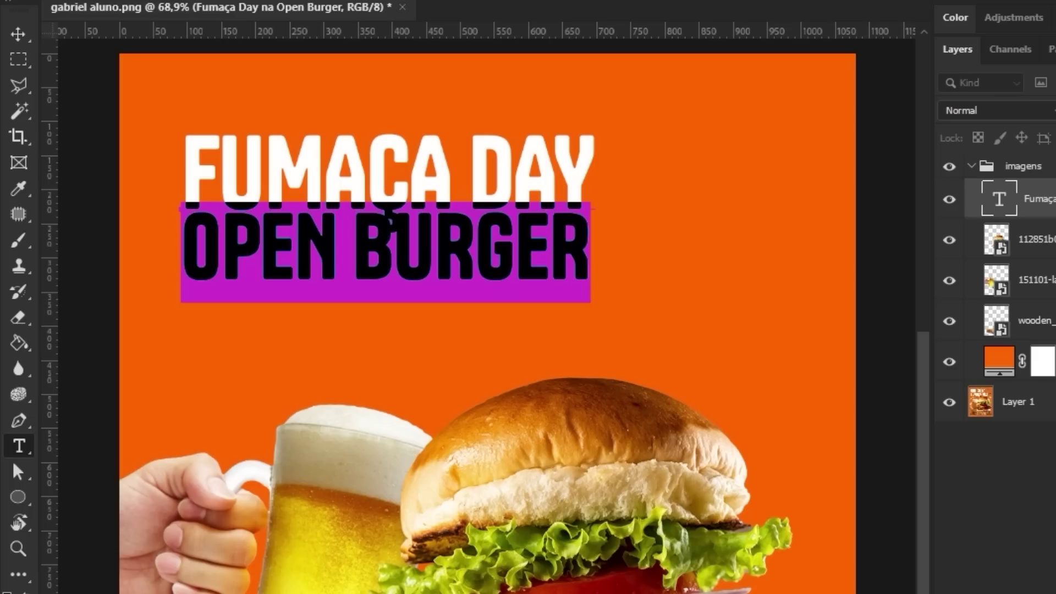
{"action": "key", "text": "ctrl+Return"}
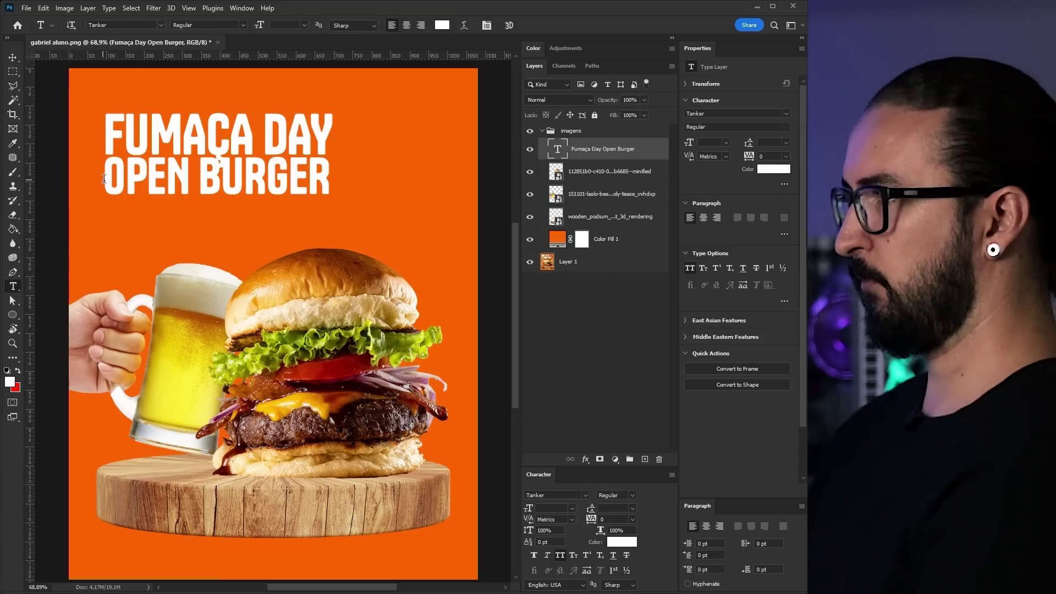
Add NA before OPEN BURGER and shrink that second line's size and leading.
{"action": "left_click", "coordinate": [186, 253]}
{"action": "type", "text": "NA"}
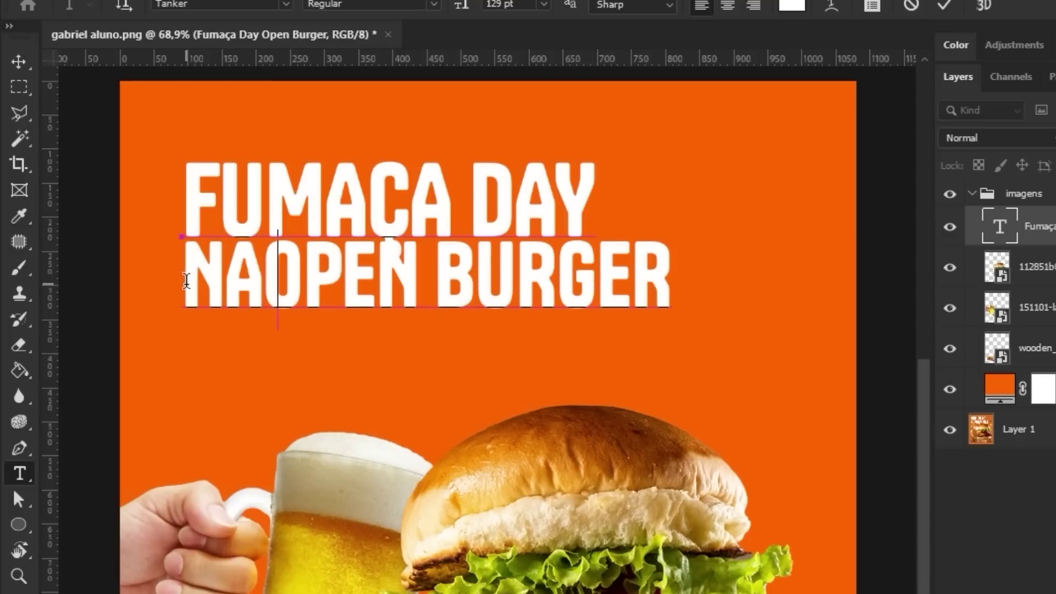
{"action": "left_click_drag", "start_coordinate": [191, 280], "coordinate": [645, 286]}
{"action": "key", "text": "ctrl+alt+shift+comma"}
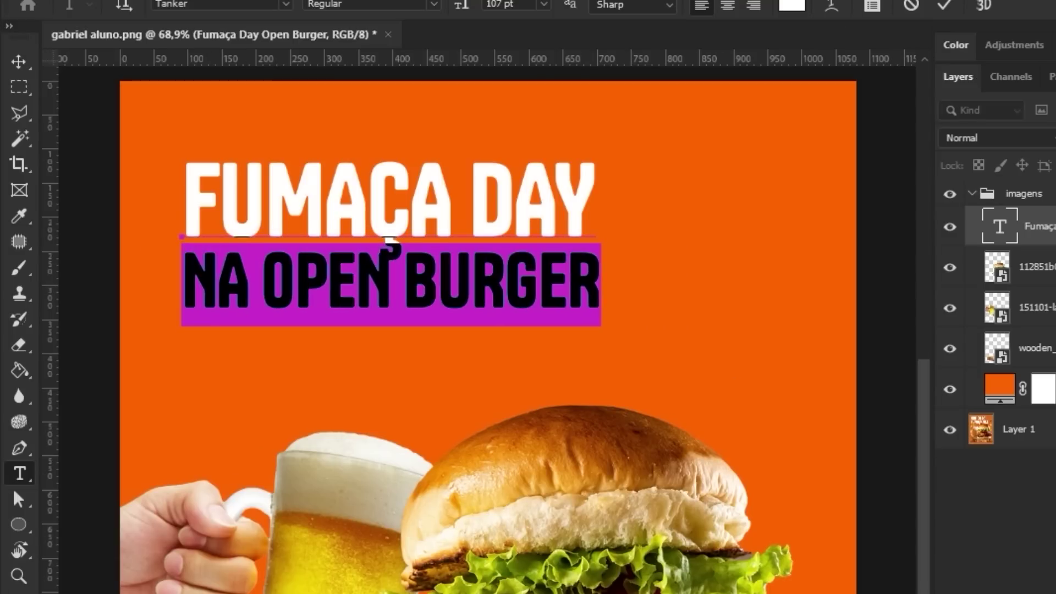
{"action": "key", "text": "ctrl+alt+shift+comma"}
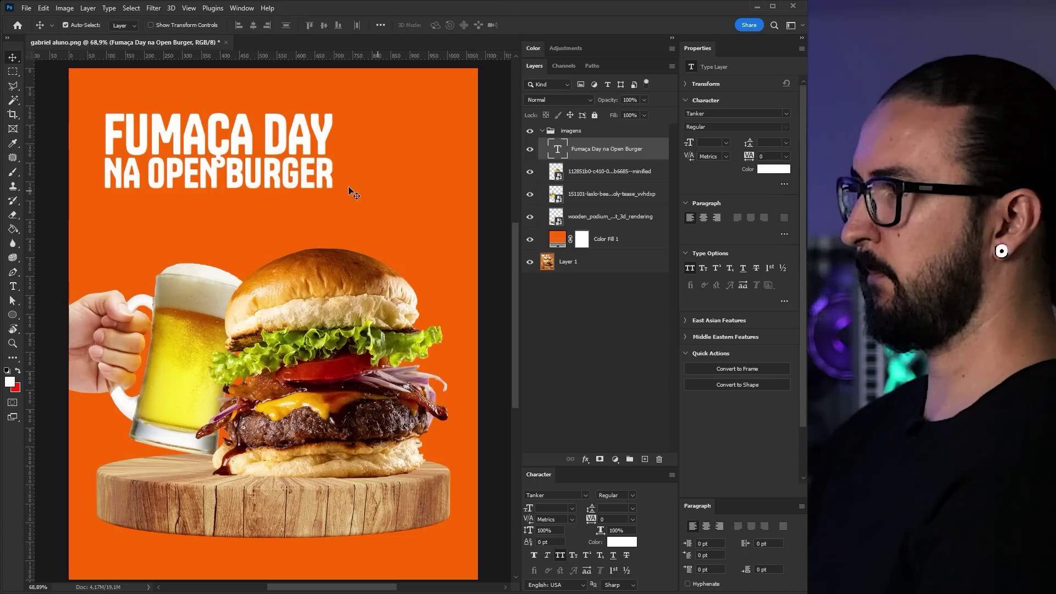
Scale the whole headline up slightly with Free Transform.
{"action": "key", "text": "ctrl+t"}
{"action": "mouse_move", "coordinate": [344, 199]}
{"action": "left_mouse_down"}
{"action": "mouse_move", "coordinate": [366, 208]}
{"action": "mouse_move", "coordinate": [357, 202]}
{"action": "left_mouse_up"}
{"action": "key", "text": "Return"}
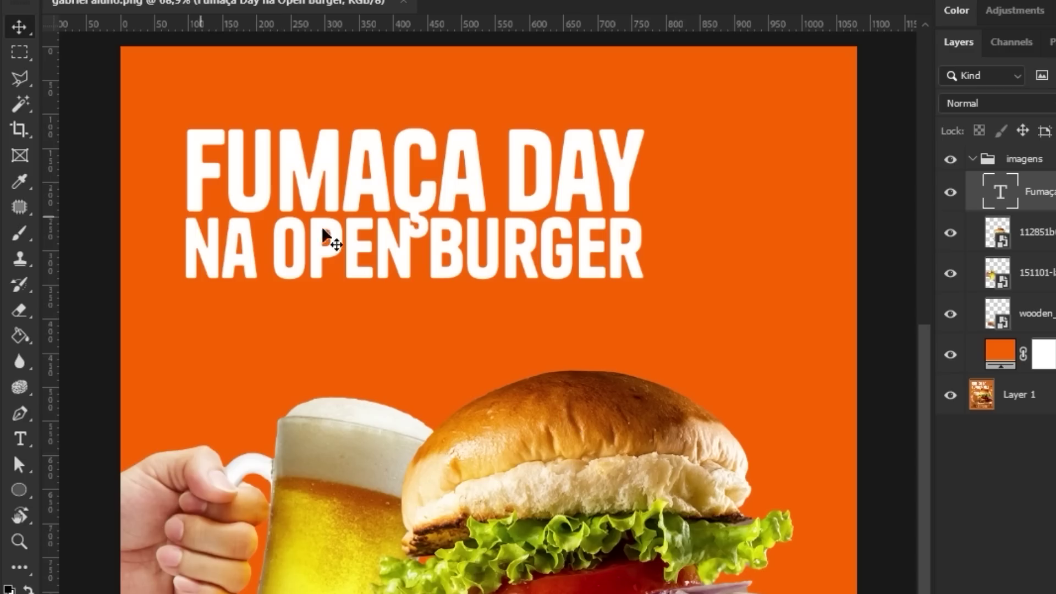
Compare against the reference, then move the three image layers further down the poster.
{"action": "left_click", "coordinate": [951, 160]}
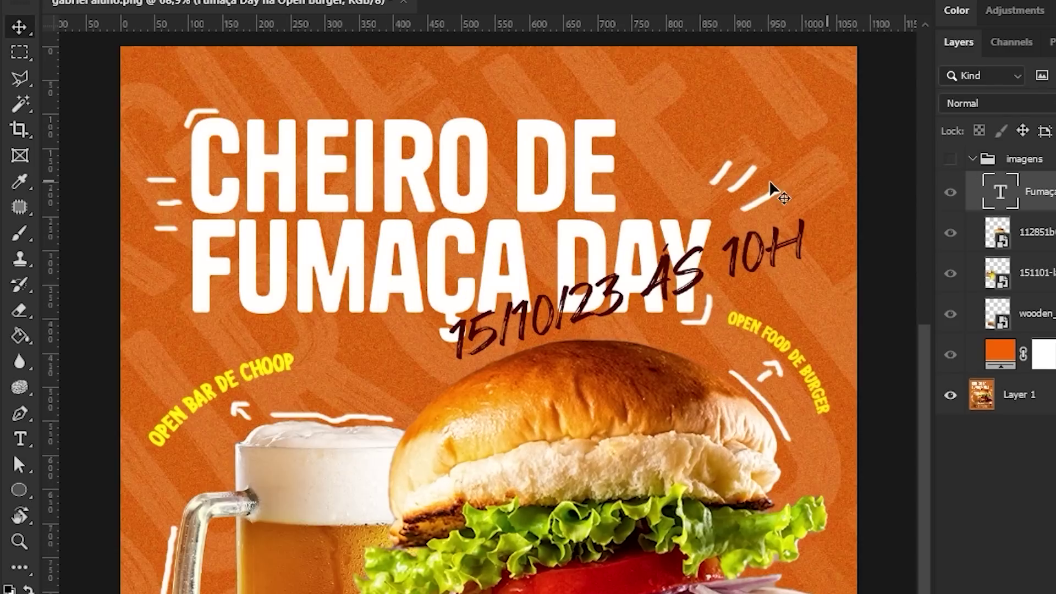
{"action": "left_click", "coordinate": [951, 160]}
{"action": "left_click", "coordinate": [1034, 231]}
{"action": "left_click", "coordinate": [1034, 313], "text": "shift"}
{"action": "left_click_drag", "start_coordinate": [567, 465], "coordinate": [565, 558]}
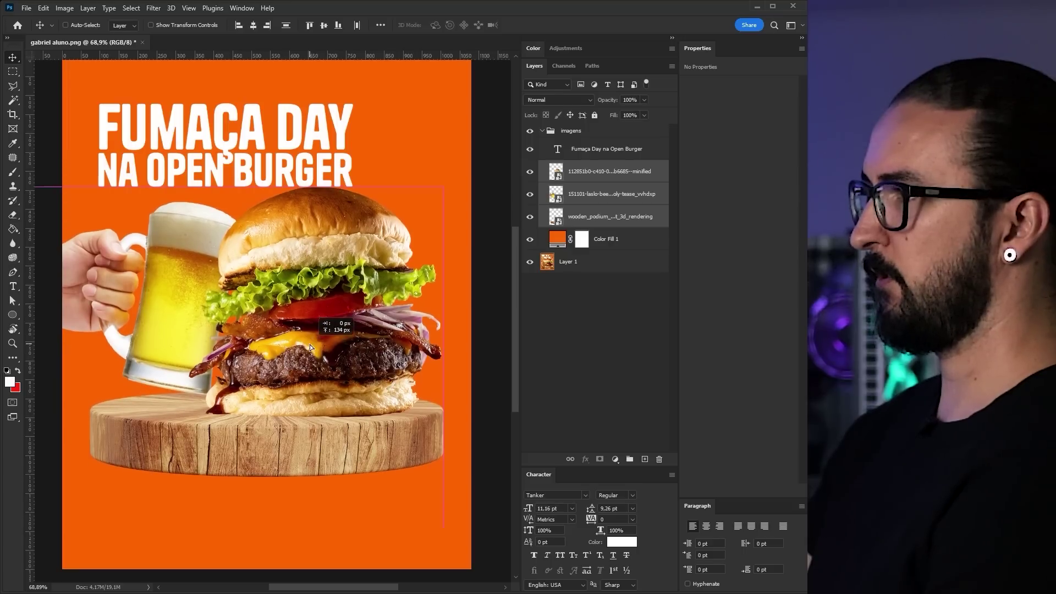
{"action": "left_click_drag", "start_coordinate": [309, 344], "coordinate": [311, 360]}
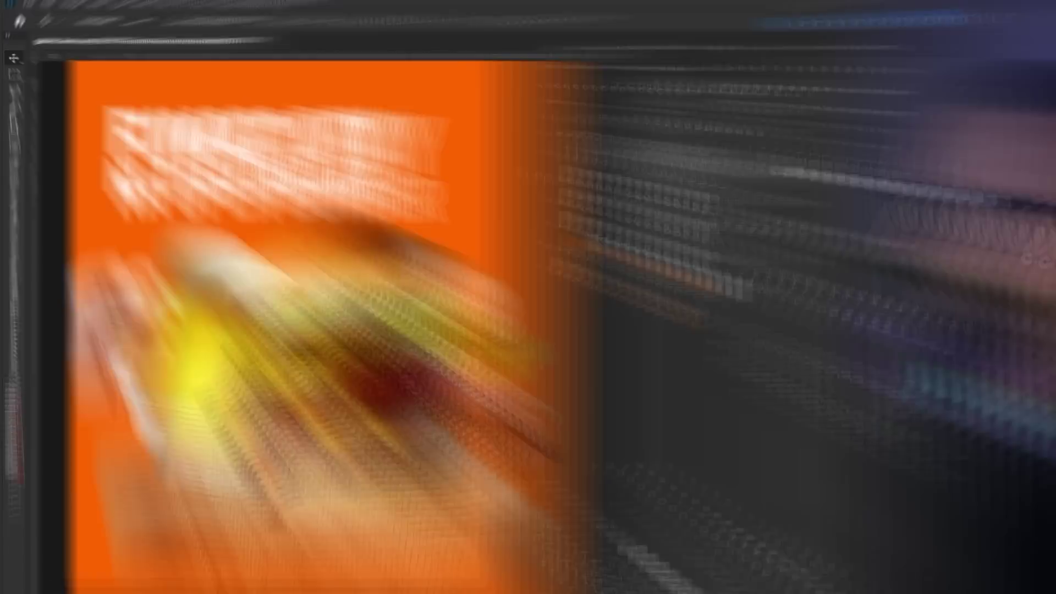
Paste the date text in as a new text layer.
{"action": "left_click", "coordinate": [316, 133], "text": "ctrl"}
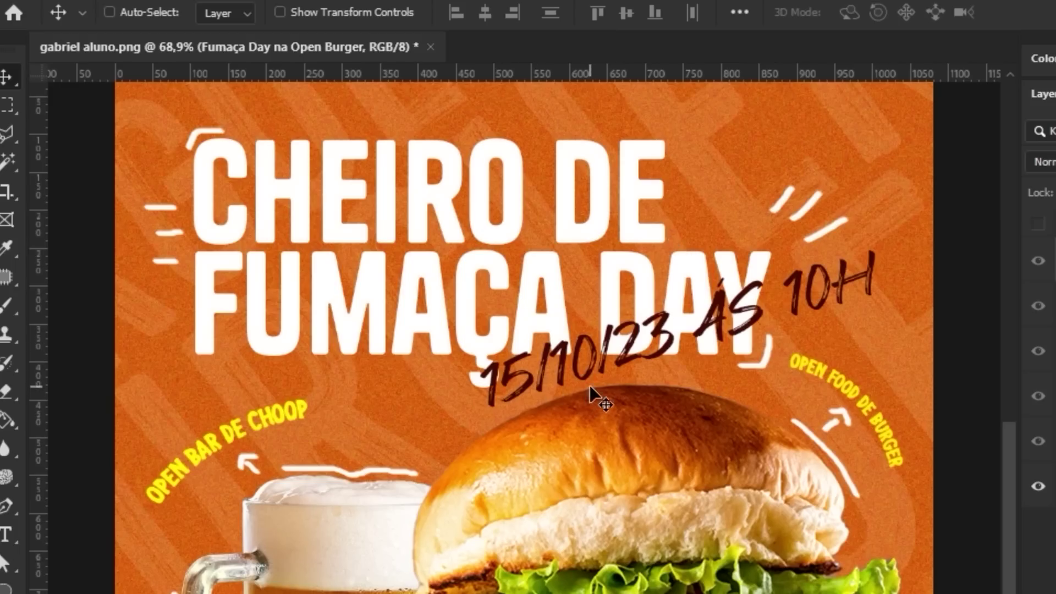
{"action": "key", "text": "t"}
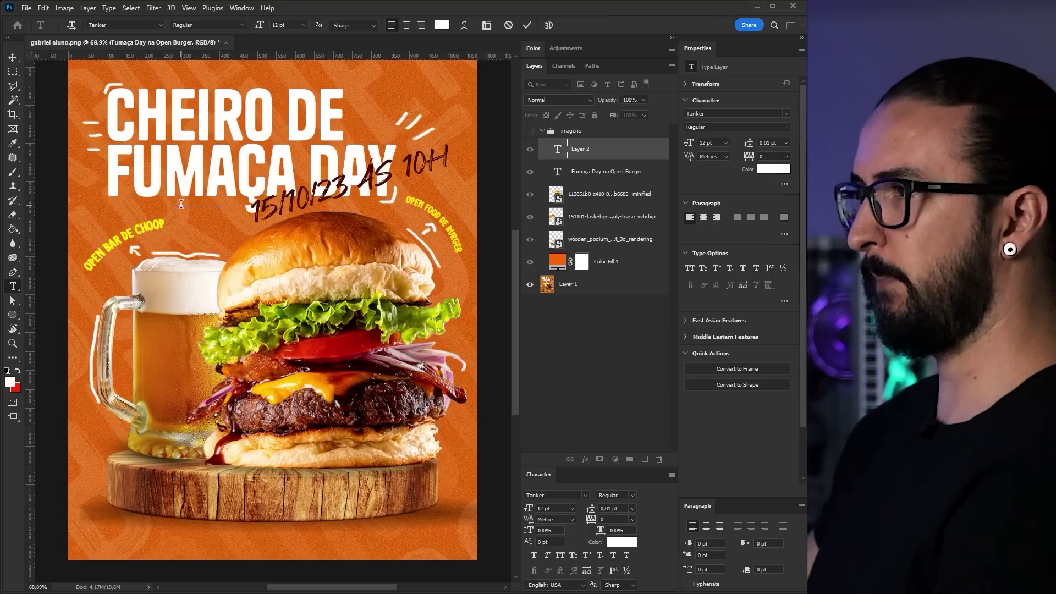
{"action": "type", "text": "15/10/23 asa partir das 10h"}
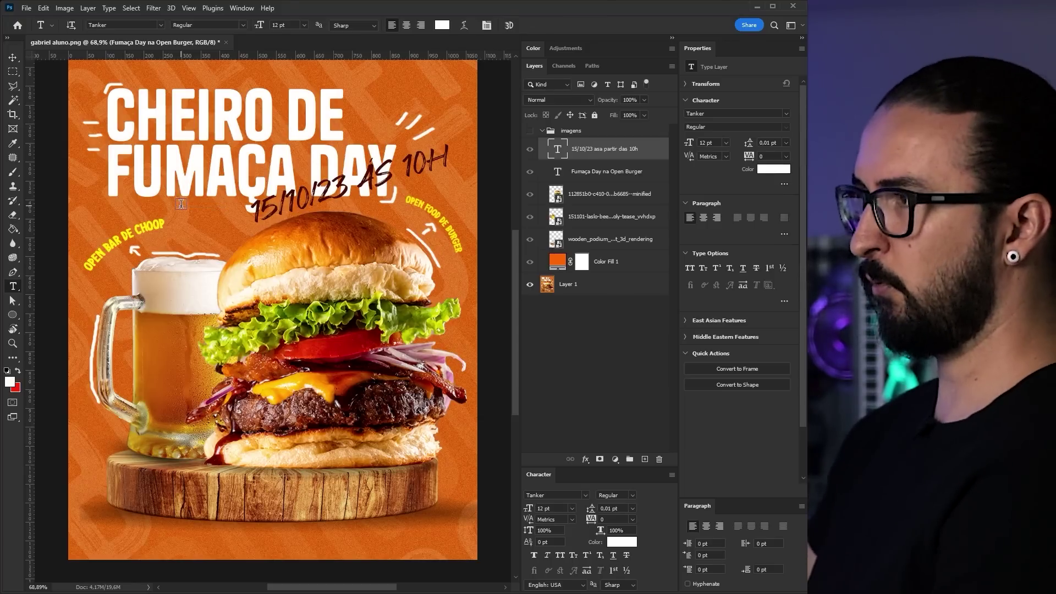
{"action": "key", "text": "ctrl+Return"}
{"action": "key", "text": "v"}
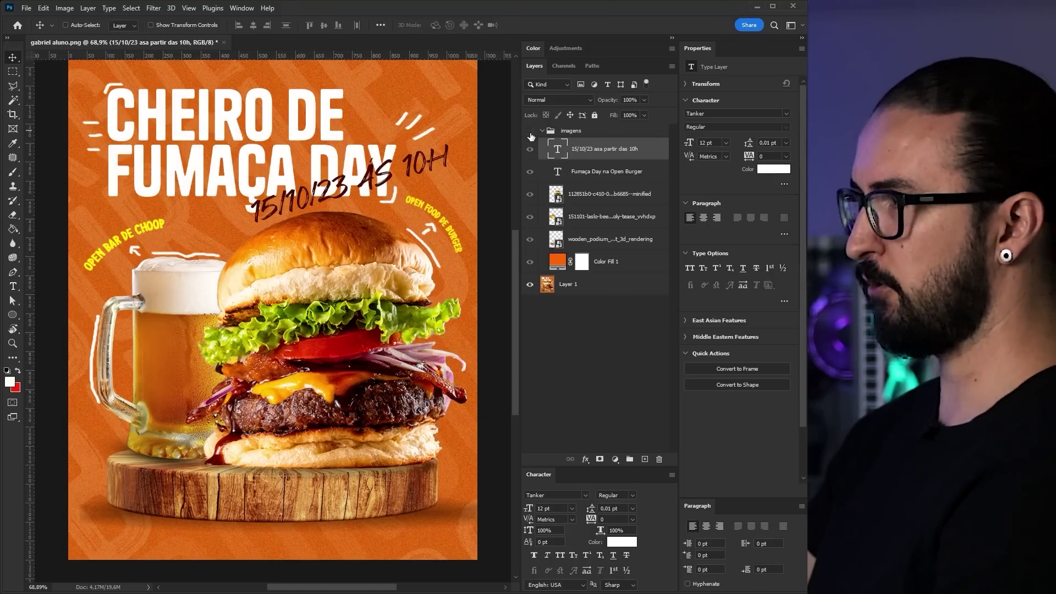
Enlarge the date text and place it below the wooden board.
{"action": "left_click", "coordinate": [530, 131]}
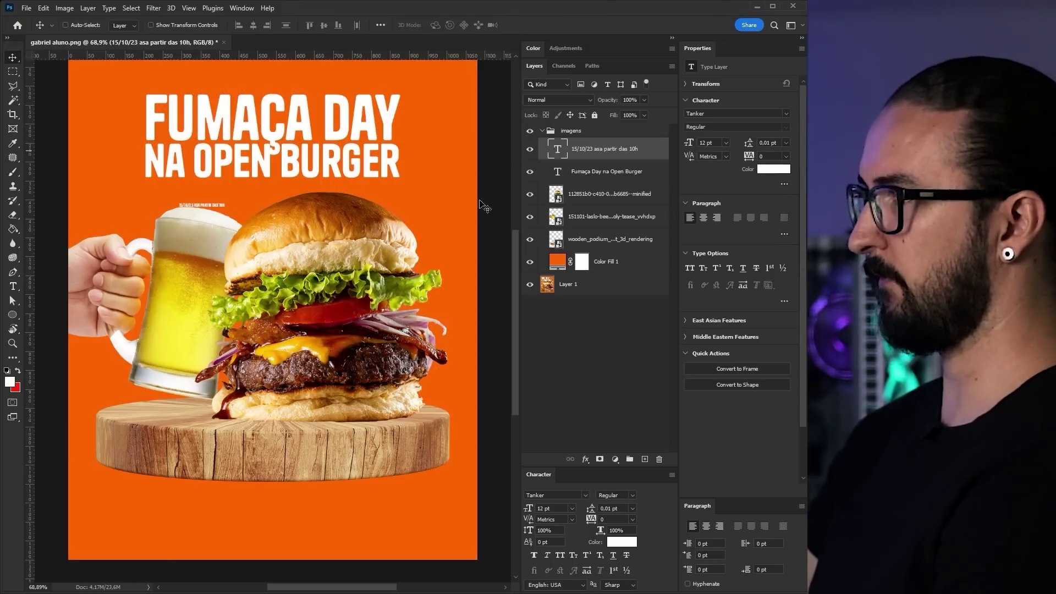
{"action": "key", "text": "ctrl+t"}
{"action": "left_click_drag", "start_coordinate": [486, 212], "coordinate": [596, 486]}
{"action": "key", "text": "Return"}
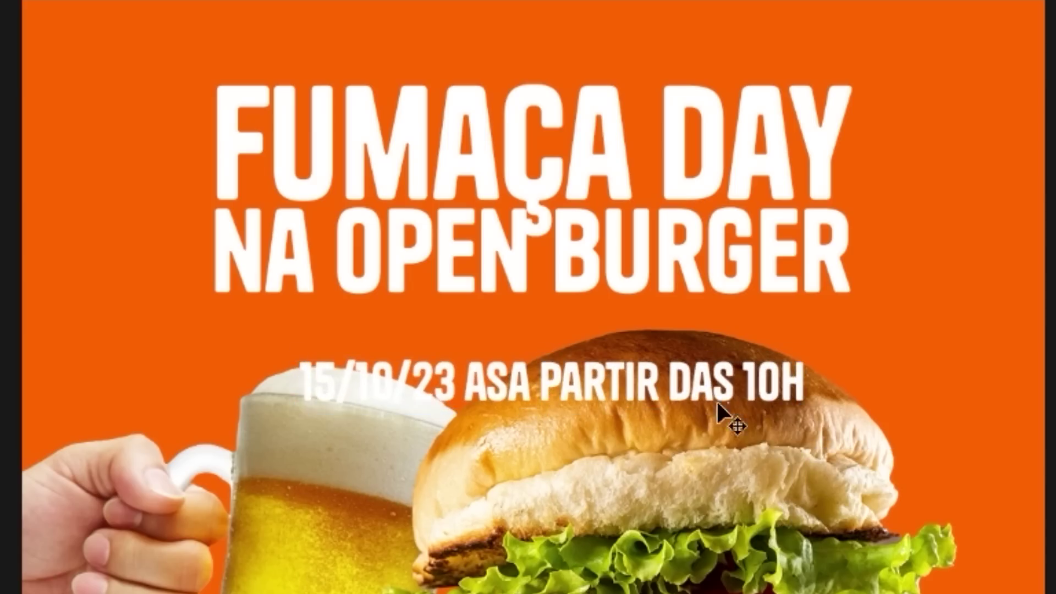
{"action": "left_click_drag", "start_coordinate": [700, 479], "coordinate": [701, 481]}
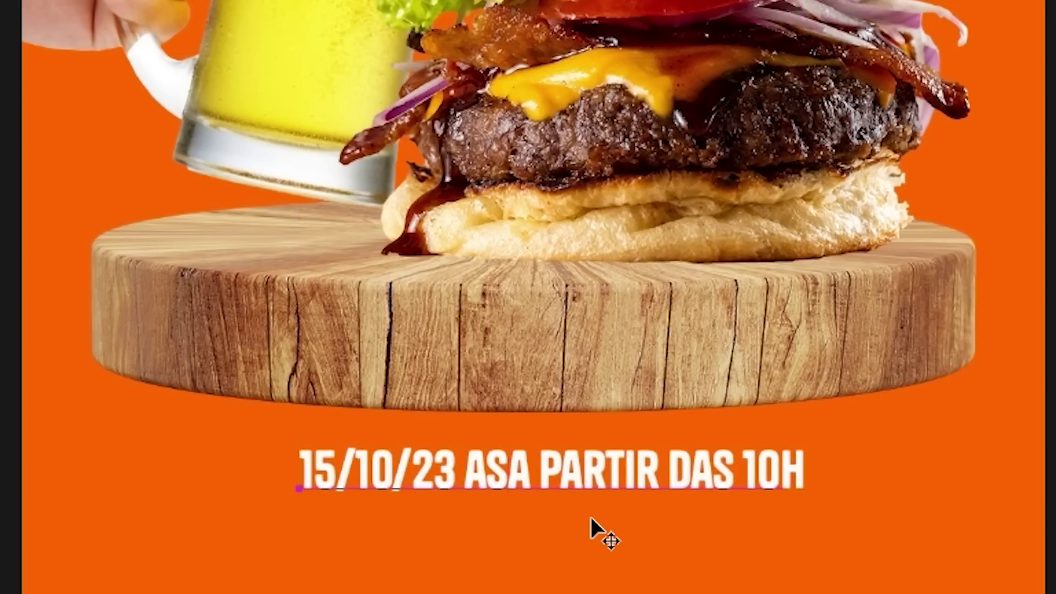
Fix the ASA typo and Alt-drag a copy of the date line onto the board.
{"action": "key", "text": "BackSpace"}
{"action": "key", "text": "BackSpace"}
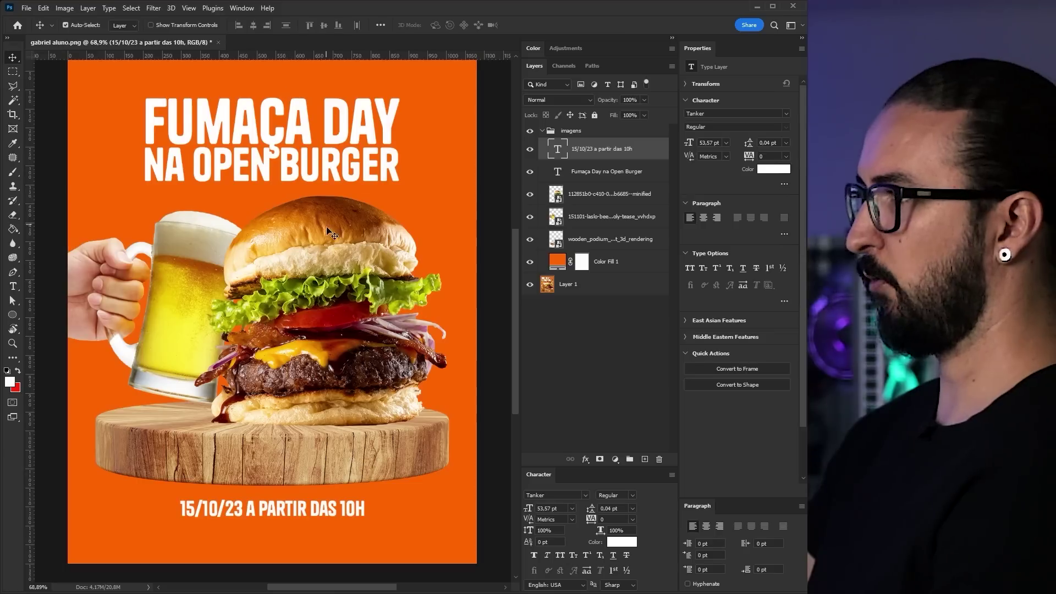
{"action": "mouse_move", "coordinate": [351, 519]}
{"action": "left_mouse_down"}
{"action": "mouse_move", "coordinate": [350, 480]}
{"action": "mouse_move", "coordinate": [352, 518]}
{"action": "left_mouse_up"}
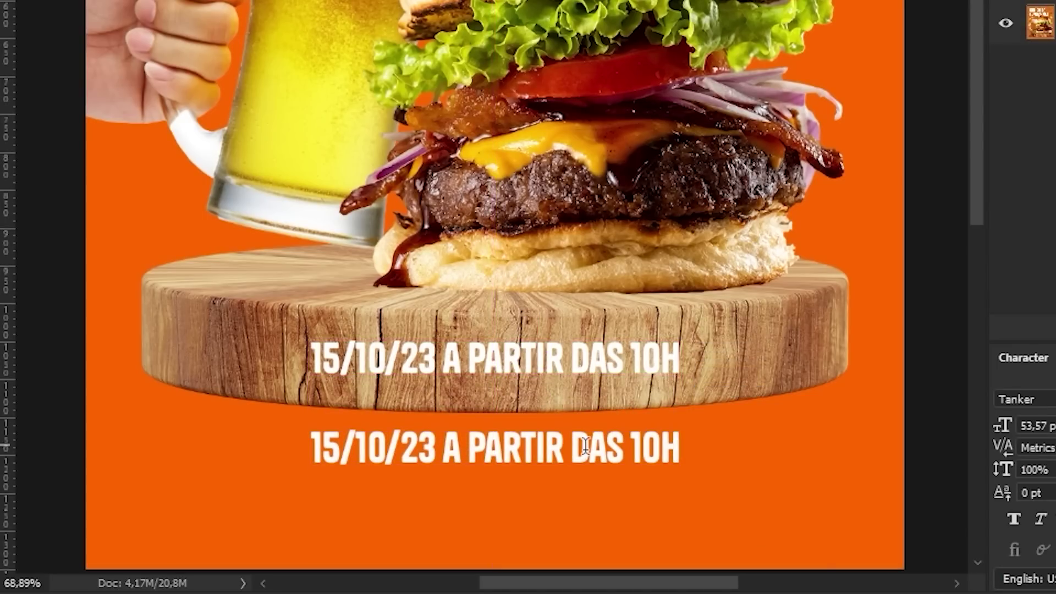
{"action": "double_click", "coordinate": [585, 445]}
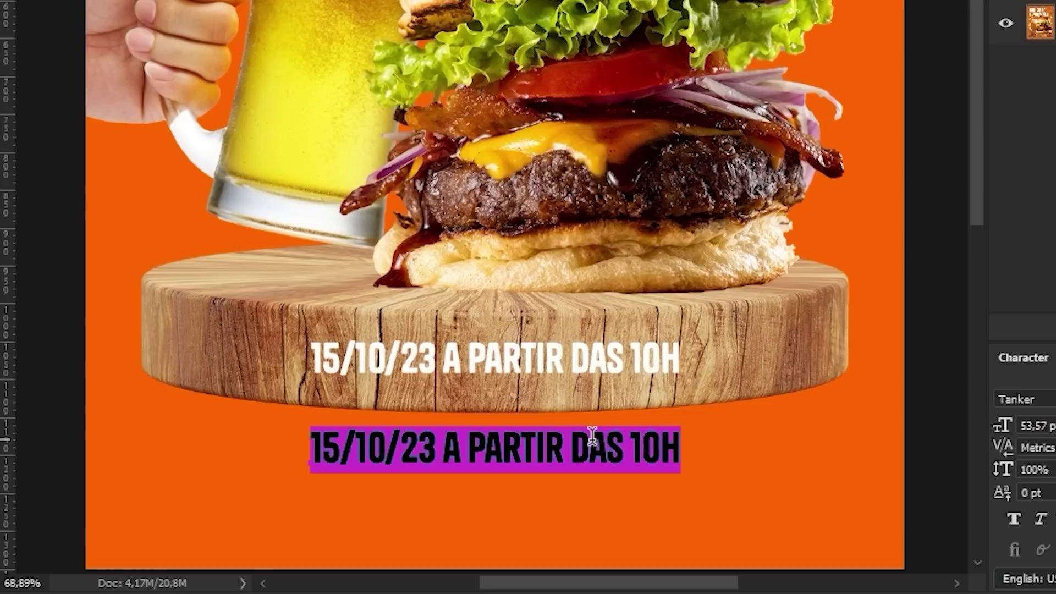
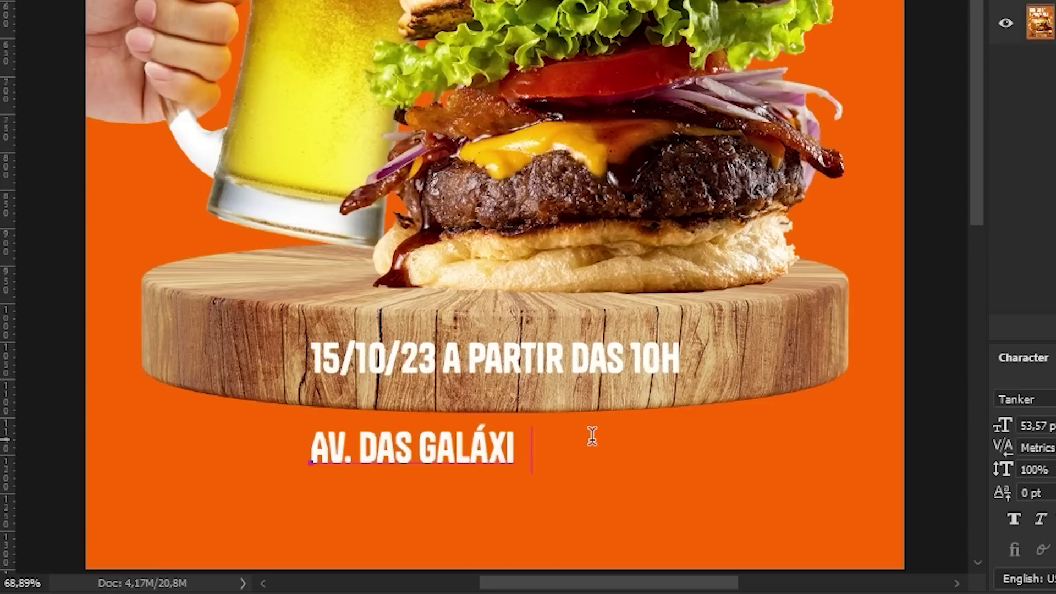
{"action": "left_click_drag", "start_coordinate": [280, 467], "coordinate": [664, 472]}
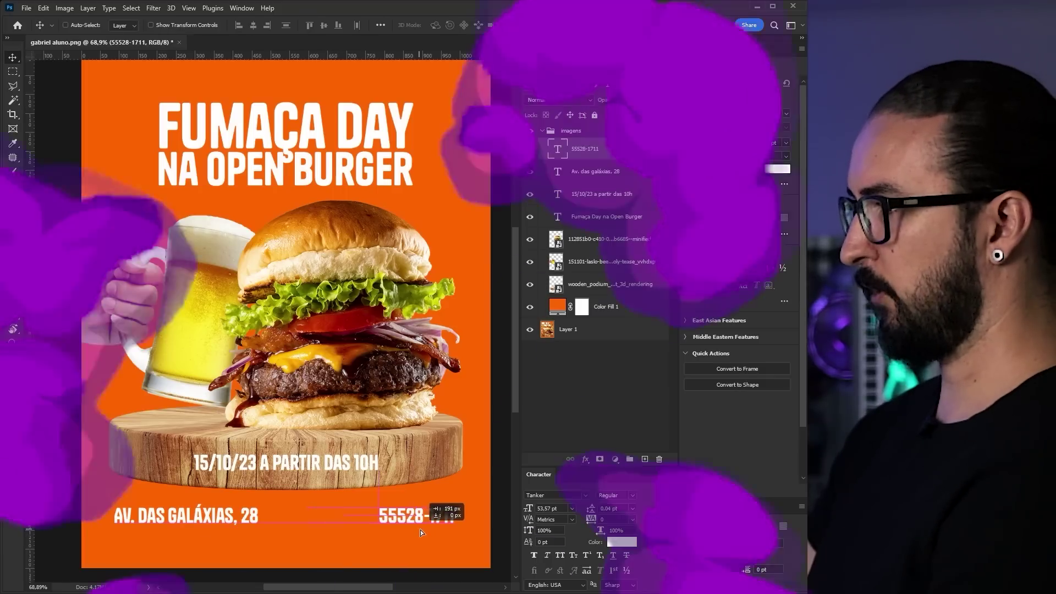
{"action": "type", "text": "-1711"}
{"action": "key", "text": "ctrl+Return"}
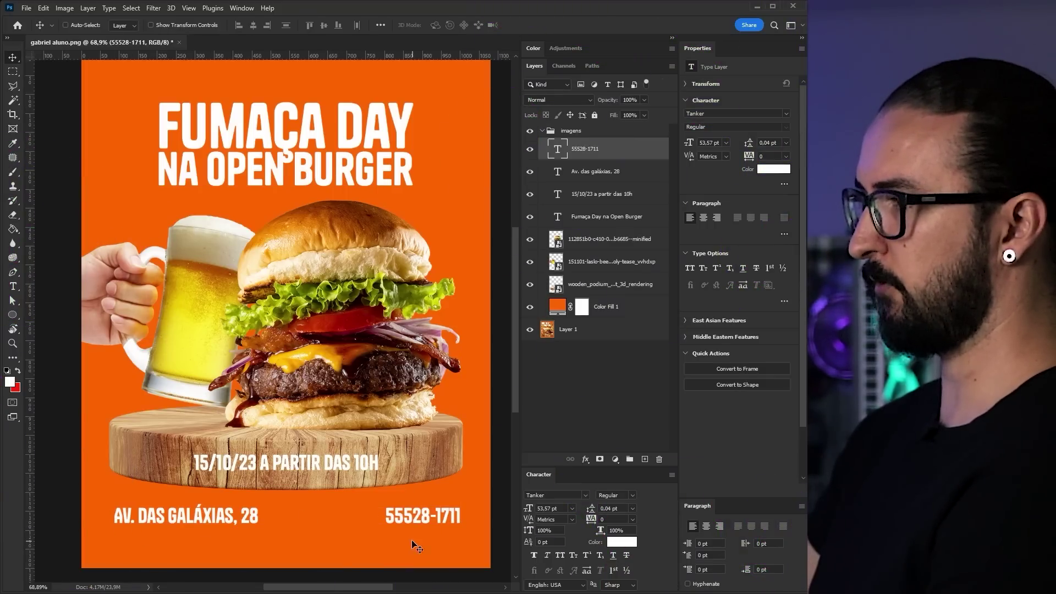
Align the address line with the phone number along the bottom.
{"action": "left_click_drag", "start_coordinate": [430, 529], "coordinate": [159, 506]}
{"action": "key", "text": "ctrl+z"}
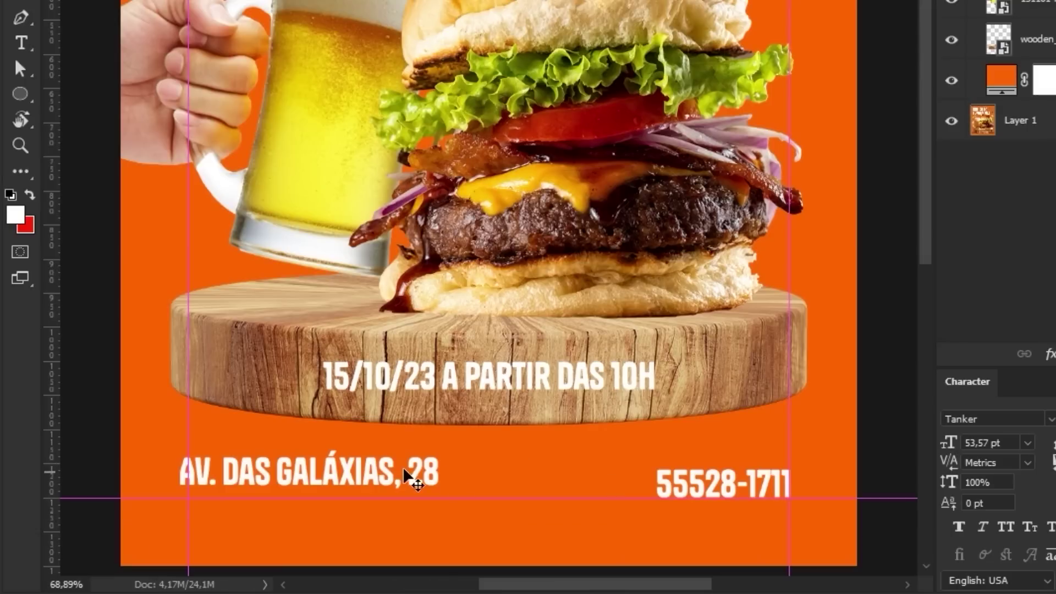
{"action": "left_click_drag", "start_coordinate": [190, 517], "coordinate": [198, 517]}
{"action": "left_click_drag", "start_coordinate": [331, 473], "coordinate": [311, 480]}
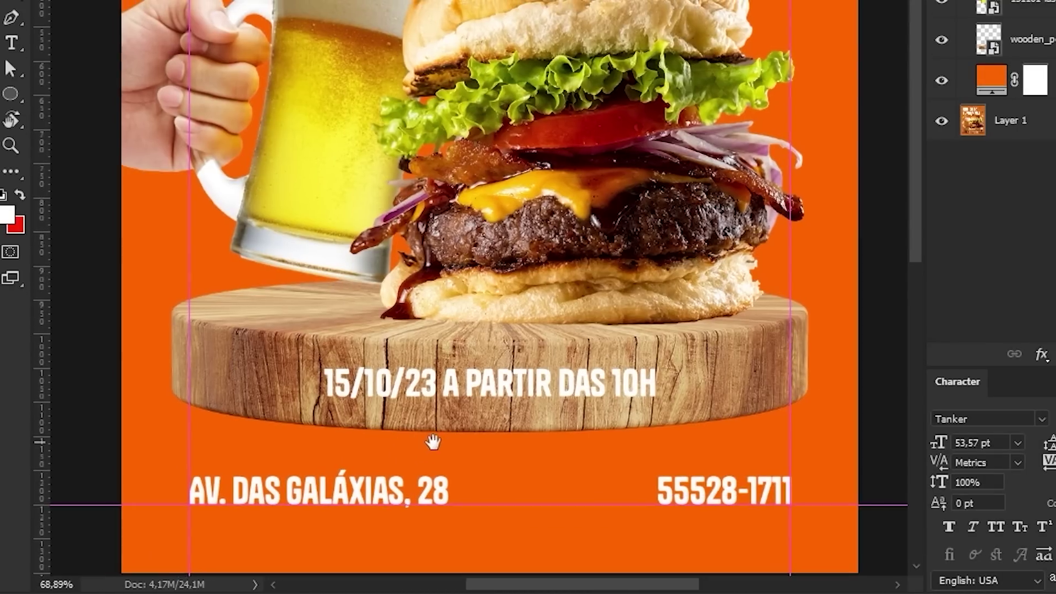
{"action": "left_click_drag", "start_coordinate": [612, 312], "coordinate": [612, 317]}
Raise the burger, beer and board images slightly.
{"action": "left_click", "coordinate": [1034, 394]}
{"action": "left_click", "coordinate": [1034, 475], "text": "shift"}
{"action": "left_click_drag", "start_coordinate": [613, 529], "coordinate": [614, 536]}
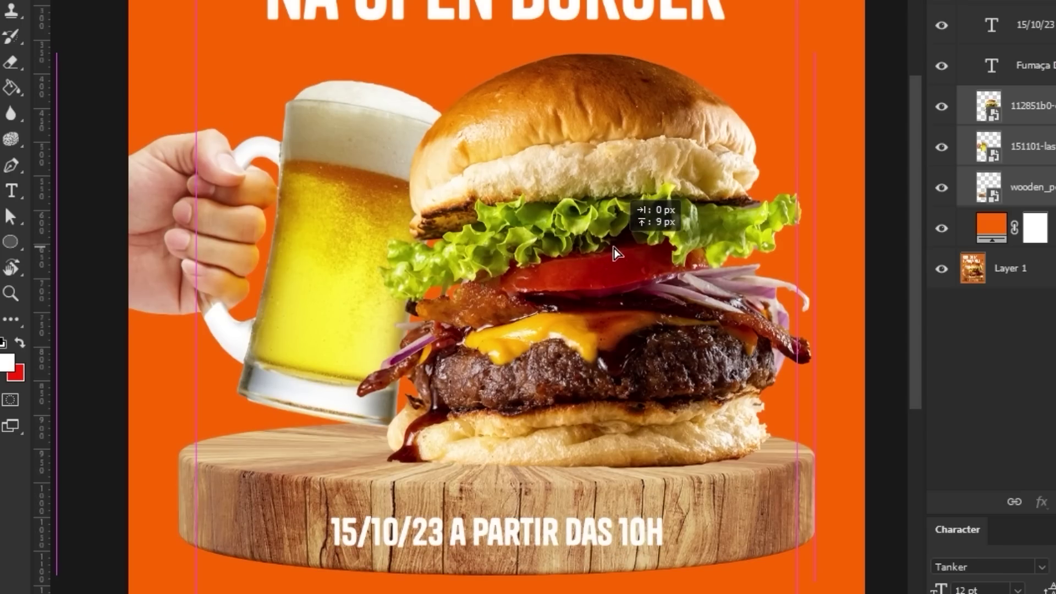
{"action": "left_click_drag", "start_coordinate": [614, 249], "coordinate": [613, 248]}
Enlarge the burger photo, move it up, and copy the date text up near the headline.
{"action": "left_click", "coordinate": [1033, 106]}
{"action": "key", "text": "ctrl+t"}
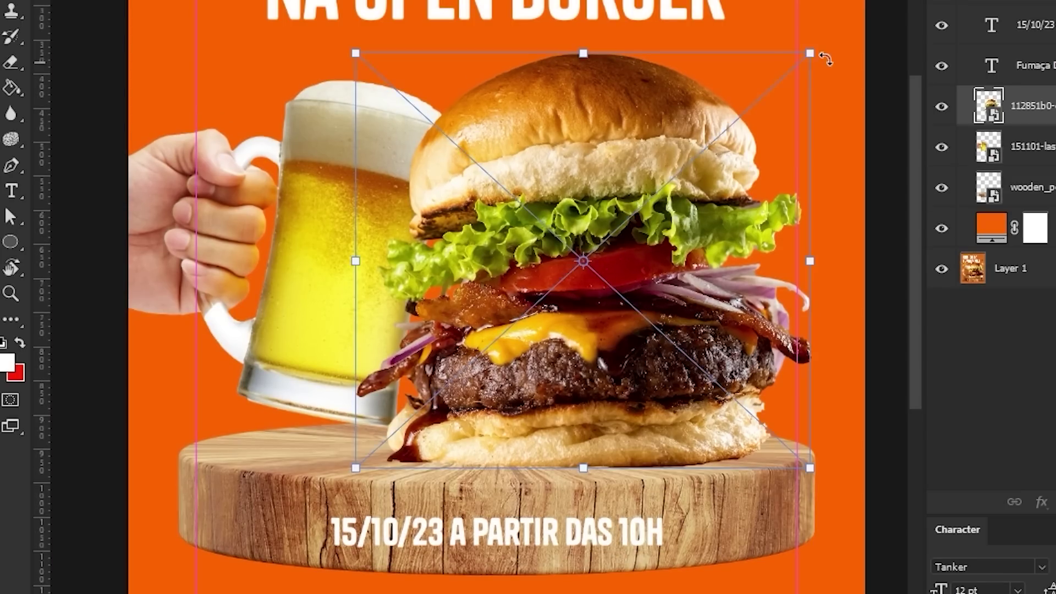
{"action": "left_click_drag", "start_coordinate": [815, 51], "coordinate": [829, 35]}
{"action": "left_click_drag", "start_coordinate": [715, 220], "coordinate": [715, 204]}
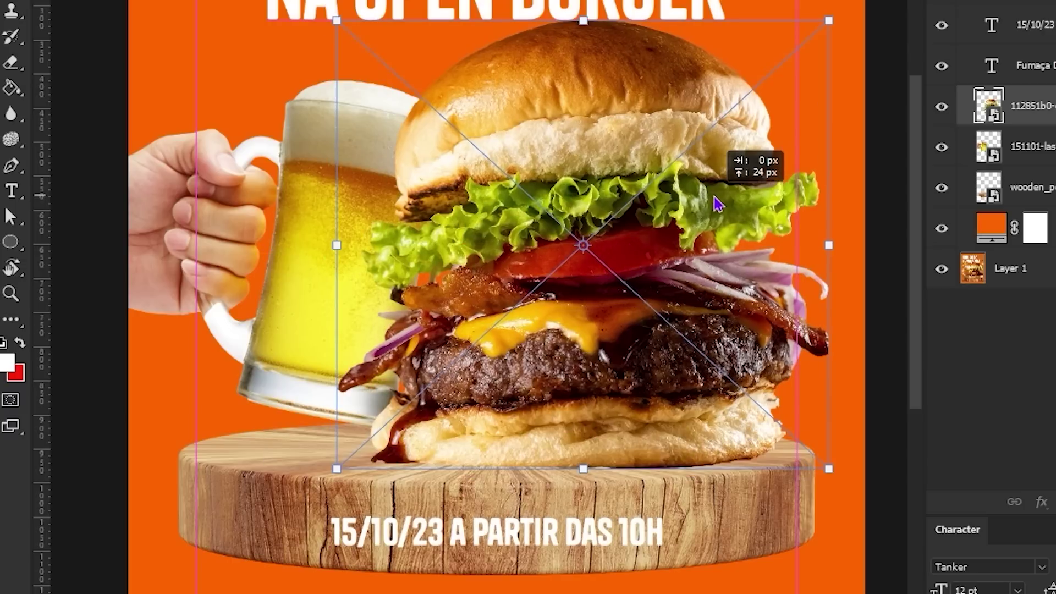
{"action": "key", "text": "Return"}
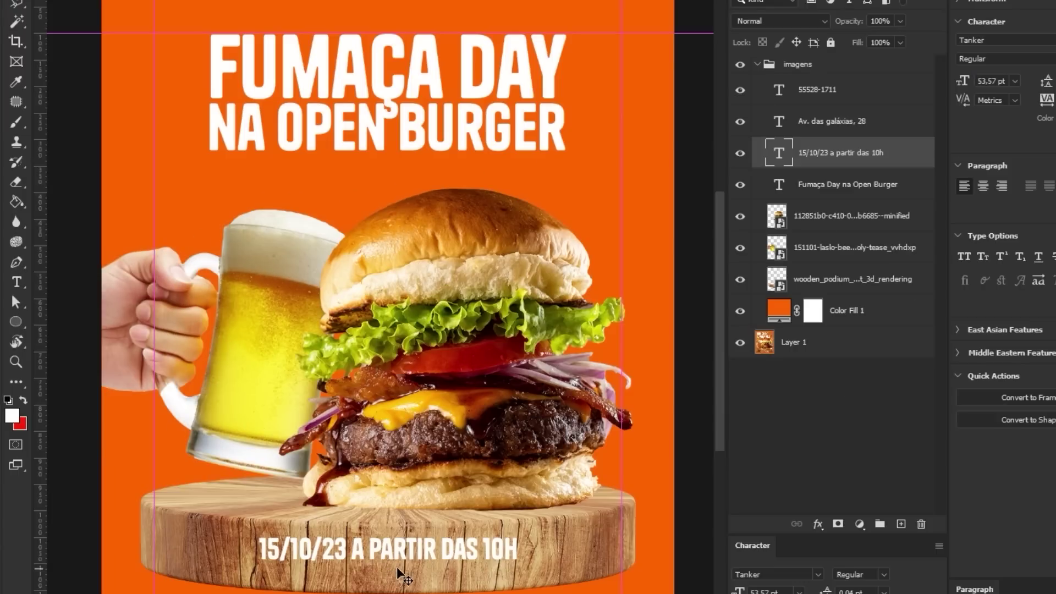
{"action": "left_click_drag", "start_coordinate": [416, 571], "coordinate": [281, 213]}
Retype the copy as OPEN BAR DE CHOPP at 34 pt, arc-warp it, and place it above the beer.
{"action": "double_click", "coordinate": [245, 181]}
{"action": "type", "text": "OPE"}
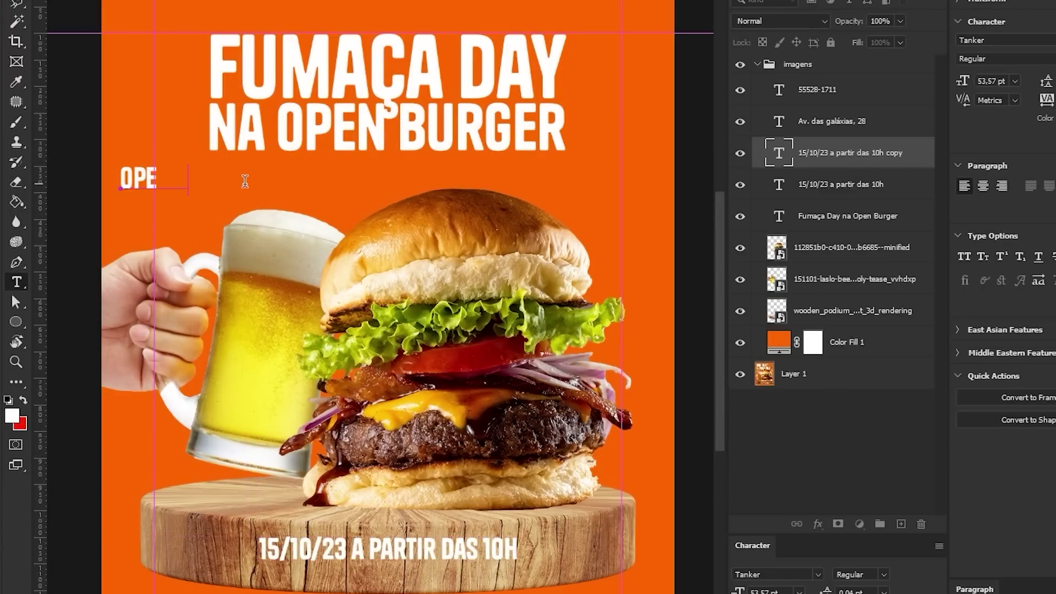
{"action": "type", "text": "N BAR DE CHO"}
{"action": "type", "text": "PP"}
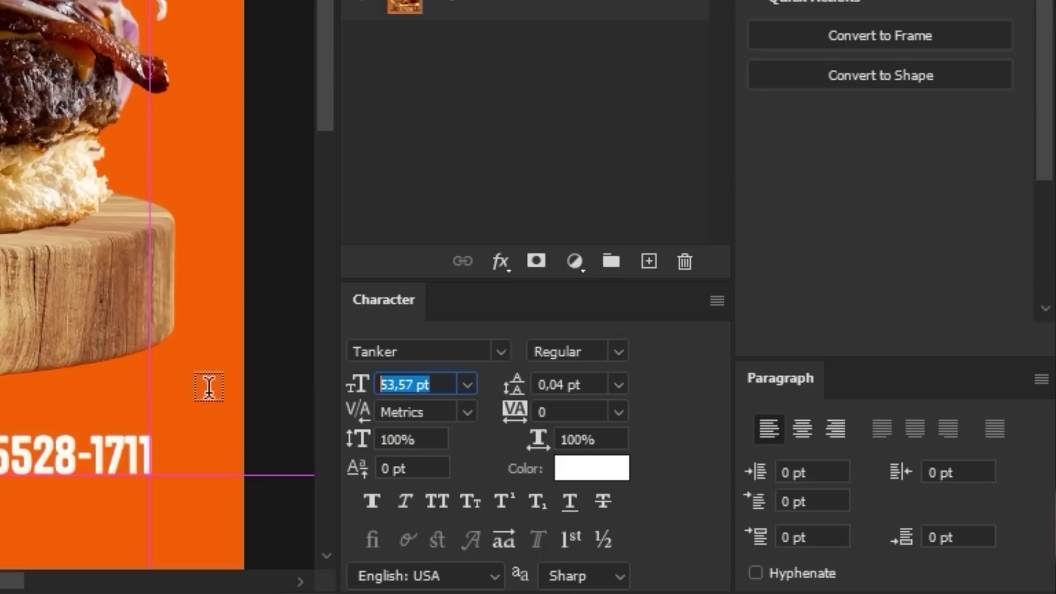
{"action": "type", "text": "34"}
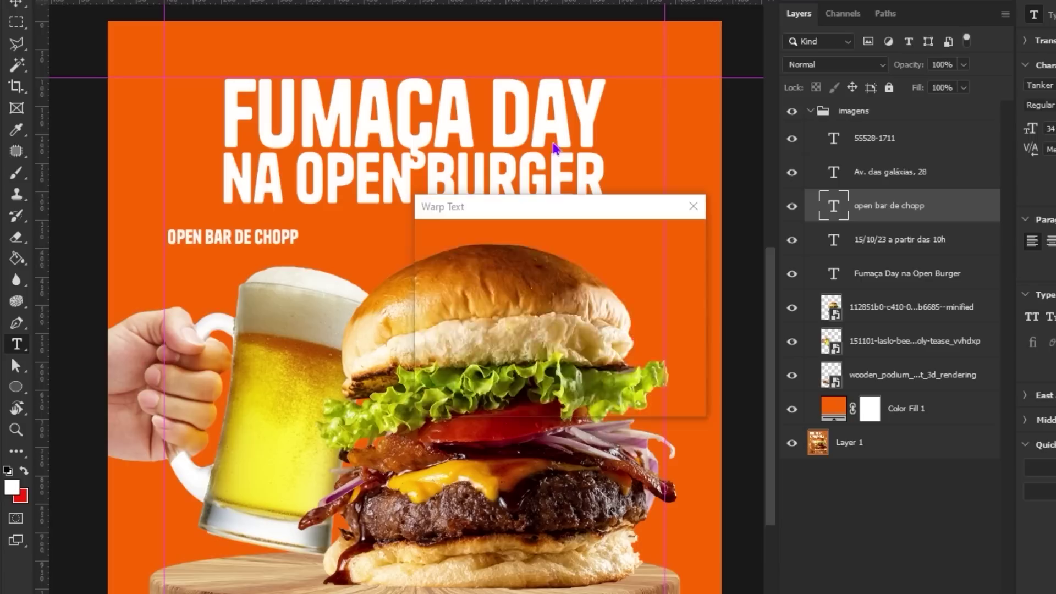
{"action": "left_click", "coordinate": [498, 234]}
{"action": "left_click", "coordinate": [504, 275]}
{"action": "left_click_drag", "start_coordinate": [562, 319], "coordinate": [538, 319]}
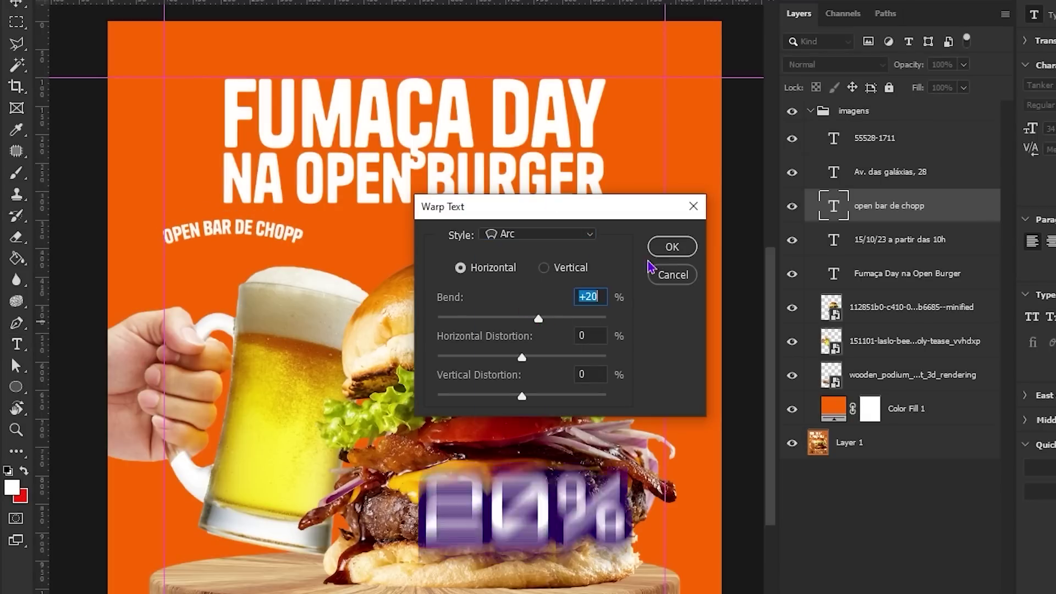
{"action": "left_click", "coordinate": [672, 246]}
{"action": "left_click_drag", "start_coordinate": [282, 302], "coordinate": [328, 311]}
Duplicate the label as OPEN FOOD DE BURGER, tilted and positioned above the burger.
{"action": "key", "text": "ctrl+t"}
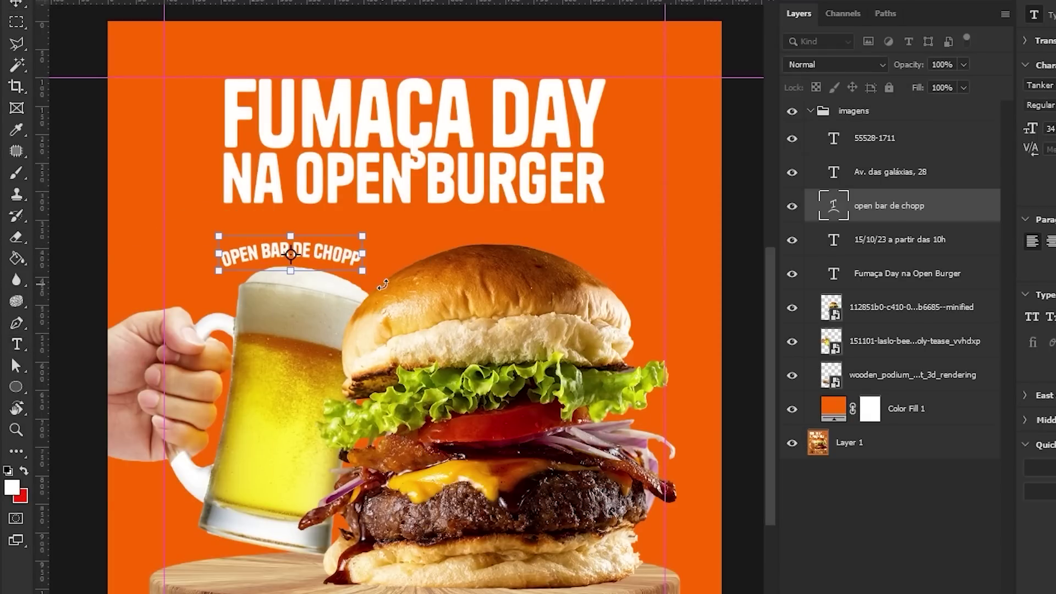
{"action": "left_click_drag", "start_coordinate": [392, 295], "coordinate": [573, 231]}
{"action": "key", "text": "t"}
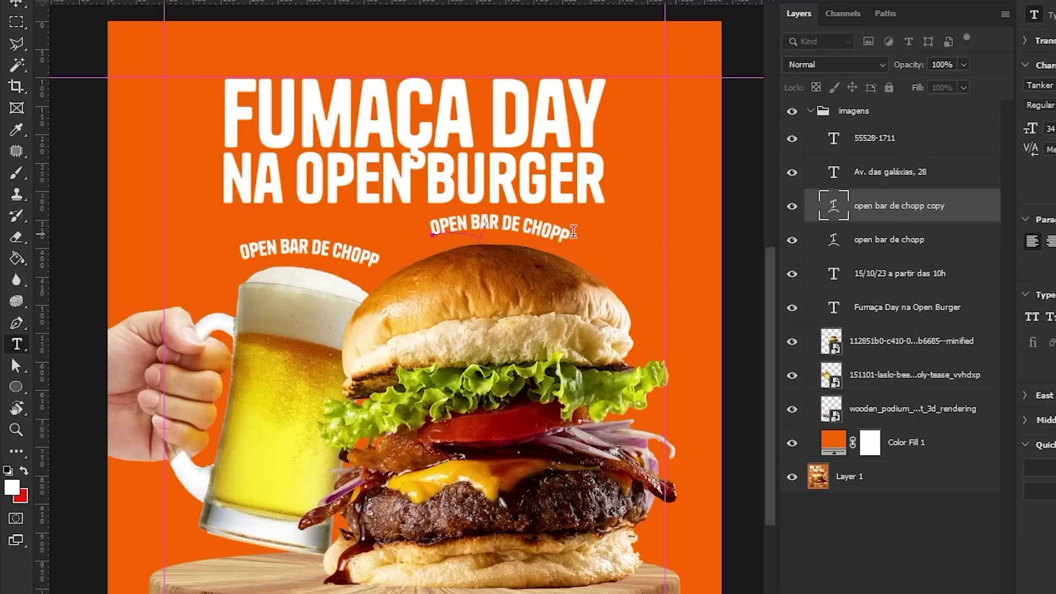
{"action": "type", "text": "ER"}
{"action": "key", "text": "ctrl+Return"}
{"action": "key", "text": "ctrl+t"}
{"action": "left_click_drag", "start_coordinate": [633, 292], "coordinate": [627, 321]}
{"action": "left_click_drag", "start_coordinate": [600, 258], "coordinate": [616, 267]}
{"action": "key", "text": "Return"}
Refine the tilt and placement of both curved labels.
{"action": "left_click", "coordinate": [335, 252]}
{"action": "key", "text": "ctrl+t"}
{"action": "left_click_drag", "start_coordinate": [387, 275], "coordinate": [358, 272]}
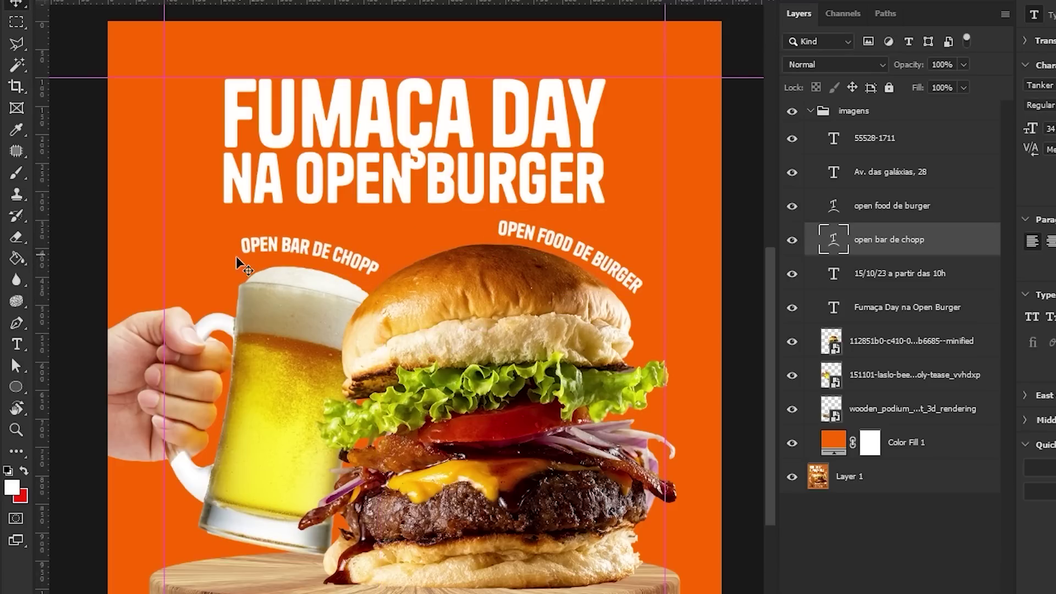
{"action": "left_click", "coordinate": [553, 238]}
{"action": "key", "text": "ctrl+t"}
{"action": "left_click_drag", "start_coordinate": [657, 301], "coordinate": [665, 251]}
{"action": "mouse_move", "coordinate": [575, 242]}
{"action": "left_mouse_down"}
{"action": "mouse_move", "coordinate": [477, 221]}
{"action": "mouse_move", "coordinate": [589, 255]}
{"action": "left_mouse_up"}
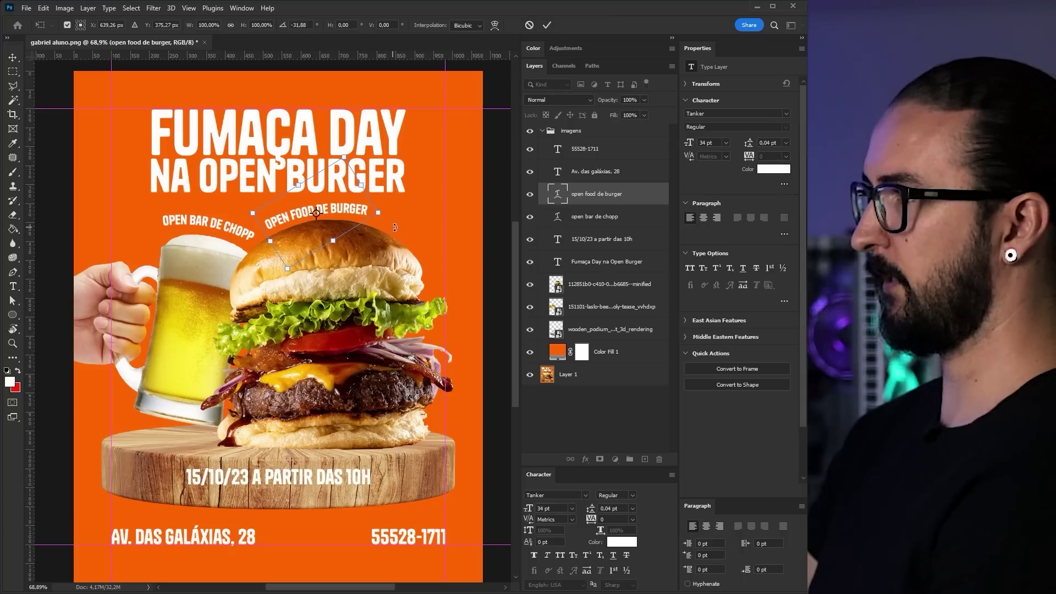
{"action": "key", "text": "Return"}
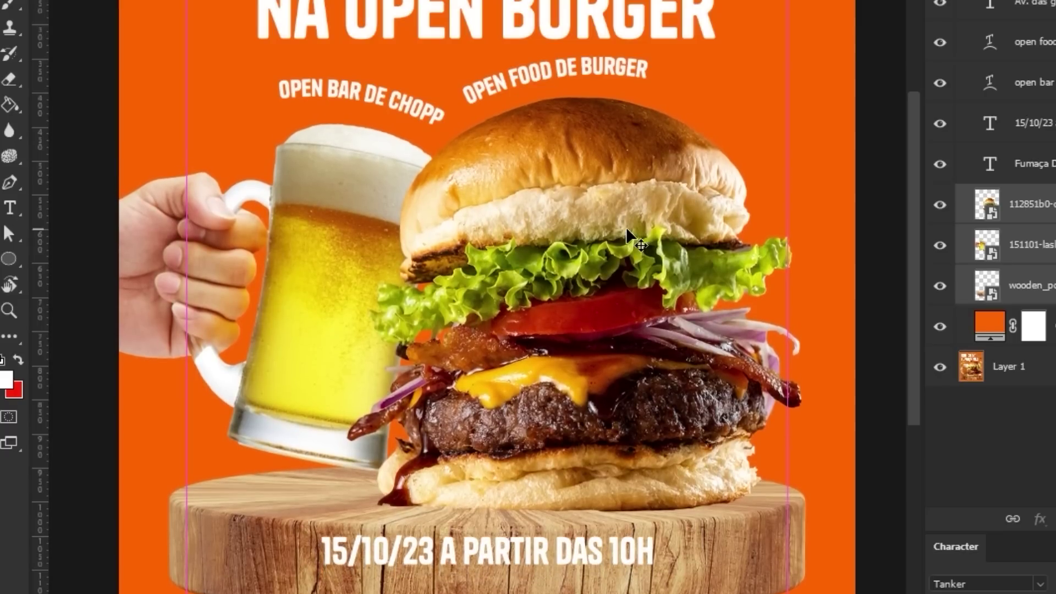
Nudge both curved labels down slightly.
{"action": "left_click", "coordinate": [654, 58]}
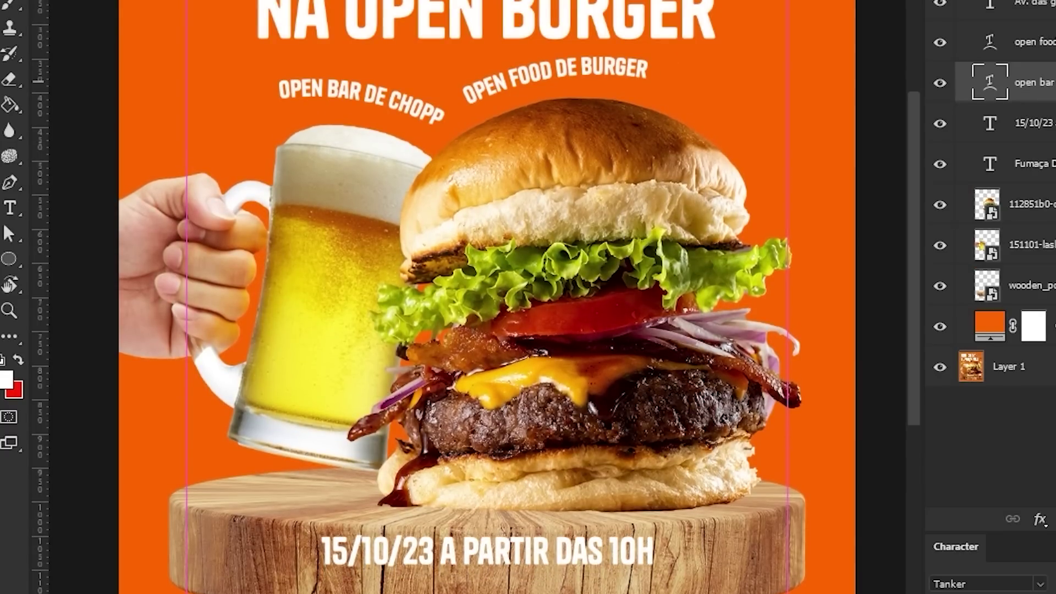
{"action": "left_click", "coordinate": [616, 75], "text": "shift"}
{"action": "key", "text": "shift+Down"}
{"action": "key", "text": "shift+Down"}
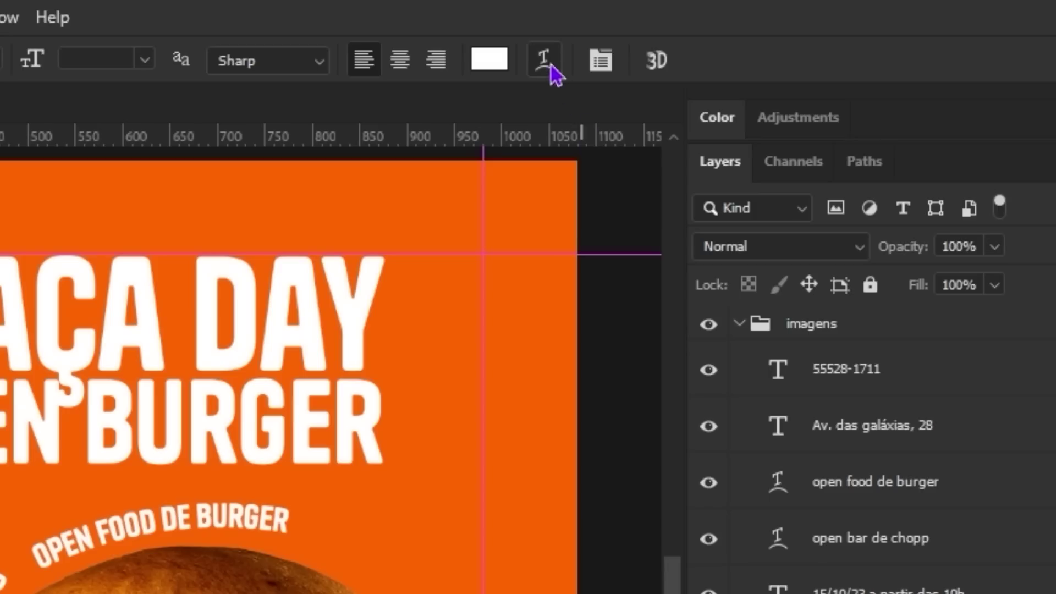
{"action": "left_click", "coordinate": [556, 71]}
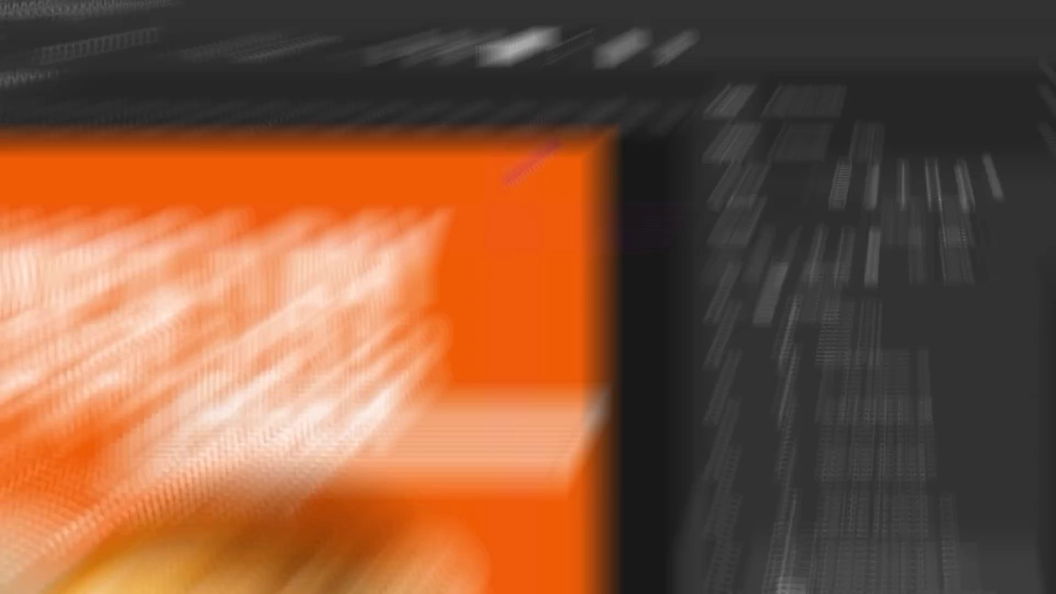
Warp the headline into an Arc with +13 bend, then lower it and the date line slightly.
{"action": "left_click", "coordinate": [517, 273]}
{"action": "left_click", "coordinate": [507, 318]}
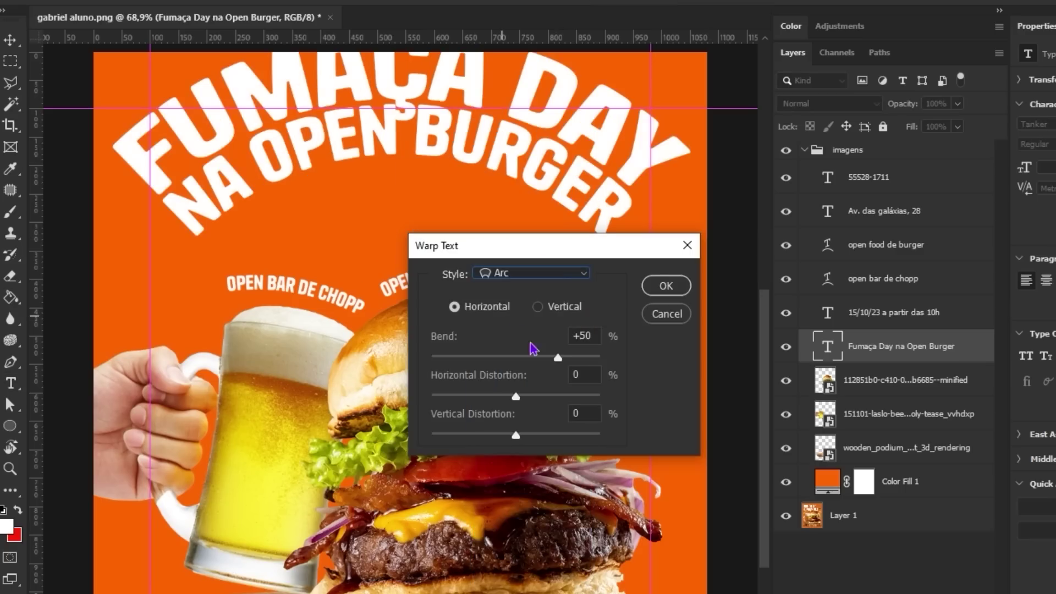
{"action": "left_click_drag", "start_coordinate": [547, 361], "coordinate": [527, 366]}
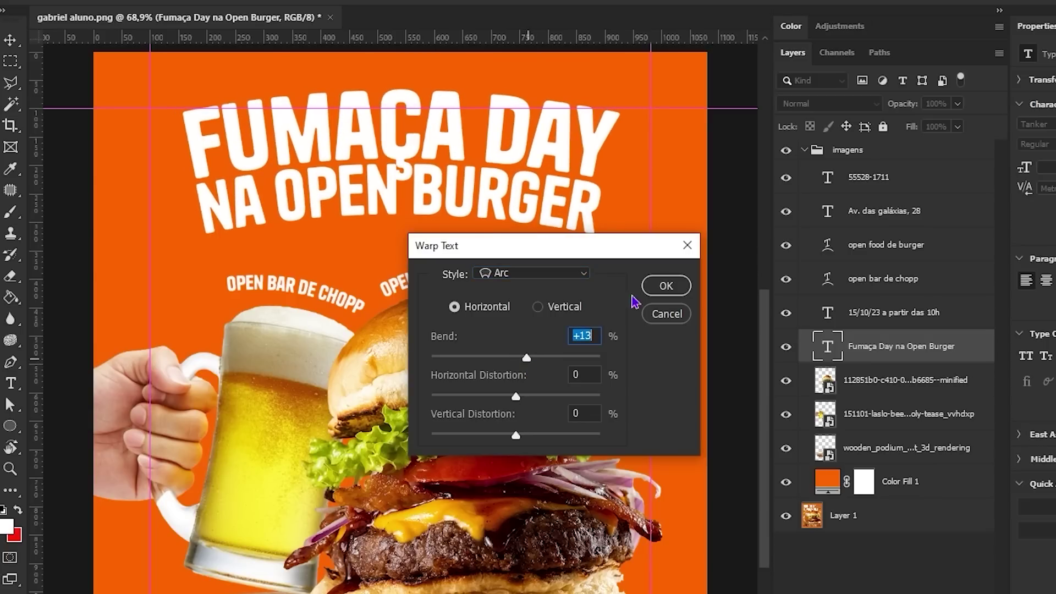
{"action": "left_click", "coordinate": [666, 285]}
{"action": "left_click_drag", "start_coordinate": [533, 186], "coordinate": [533, 191]}
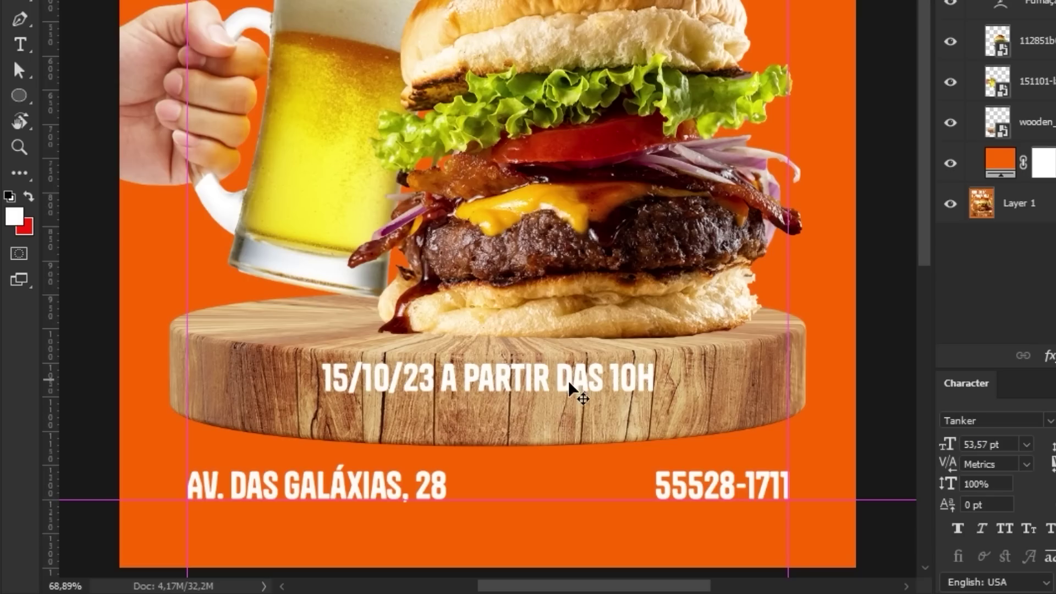
{"action": "left_click_drag", "start_coordinate": [577, 593], "coordinate": [572, 593]}
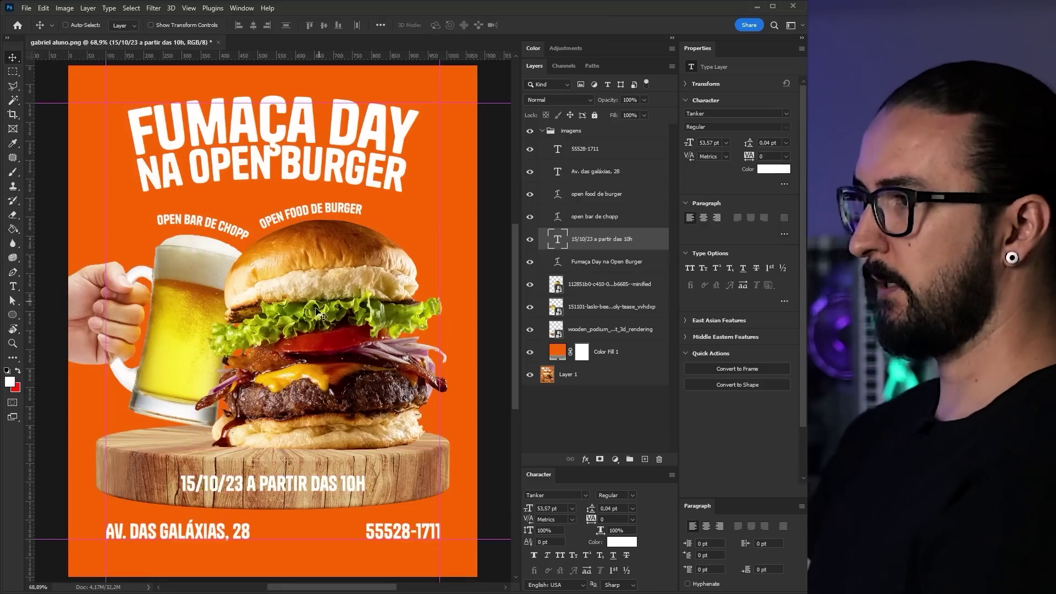
Add a large, tilted BURGER text layer above the orange fill, behind the burger, and show guides.
{"action": "left_click", "coordinate": [605, 351]}
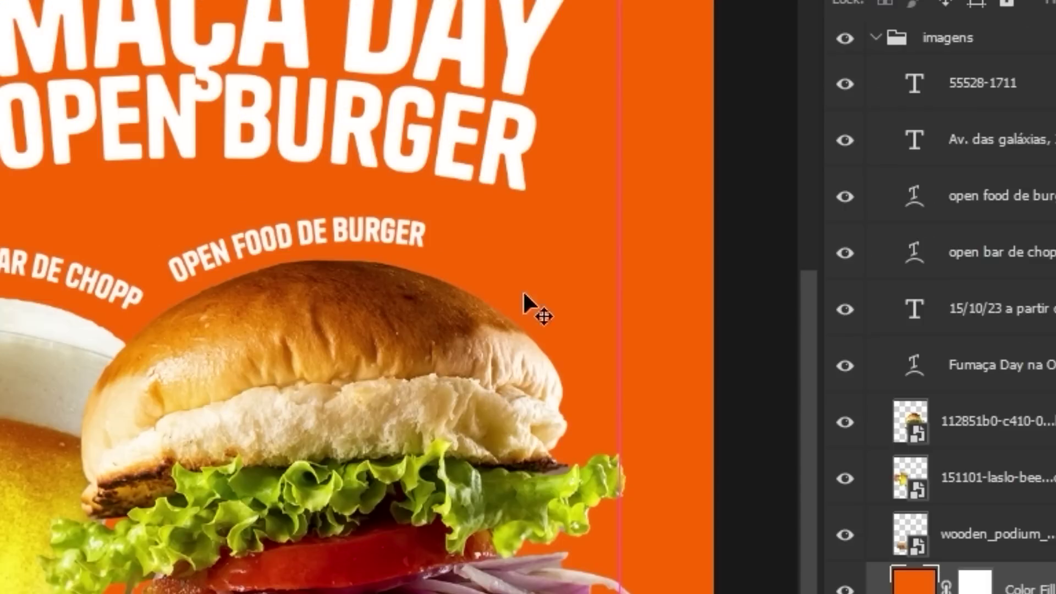
{"action": "key", "text": "t"}
{"action": "left_click", "coordinate": [397, 226]}
{"action": "type", "text": "BURGER"}
{"action": "left_click_drag", "start_coordinate": [549, 293], "coordinate": [748, 366]}
{"action": "left_click_drag", "start_coordinate": [660, 353], "coordinate": [171, 233]}
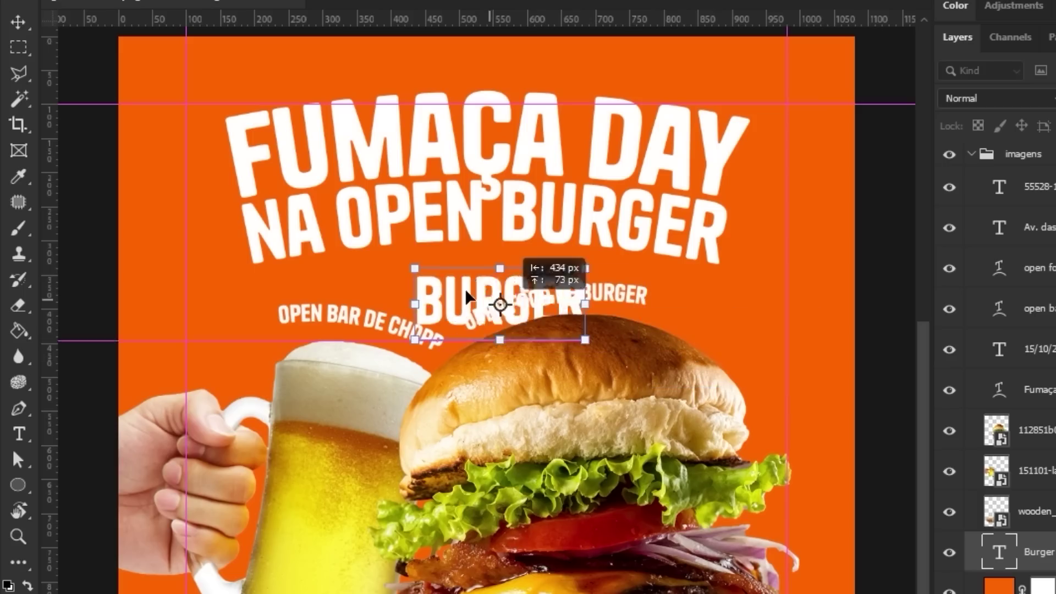
{"action": "left_click_drag", "start_coordinate": [467, 297], "coordinate": [751, 484]}
{"action": "left_click_drag", "start_coordinate": [762, 495], "coordinate": [745, 425]}
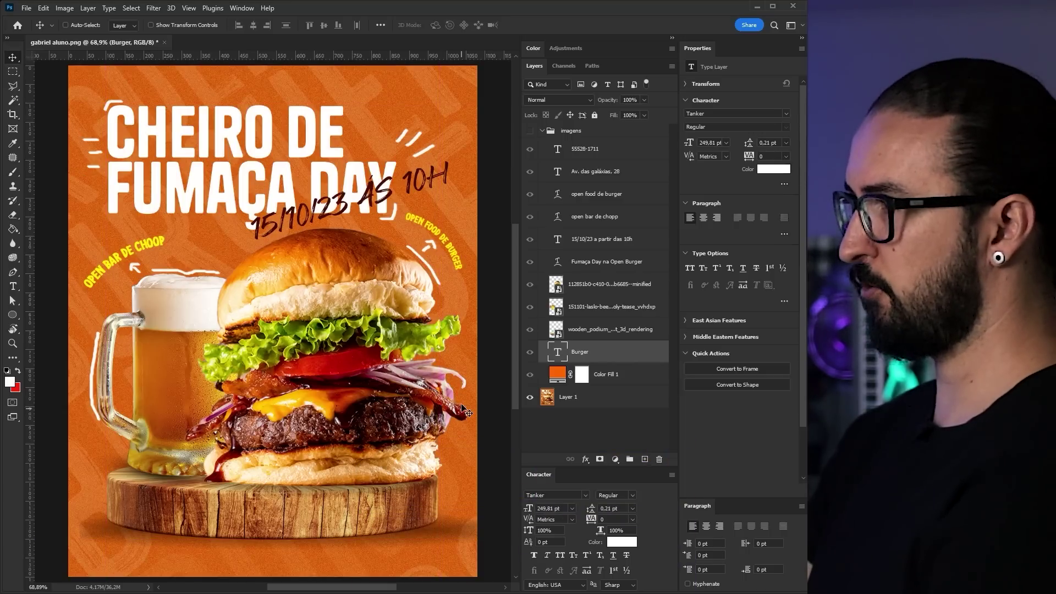
{"action": "key", "text": "ctrl+semicolon"}
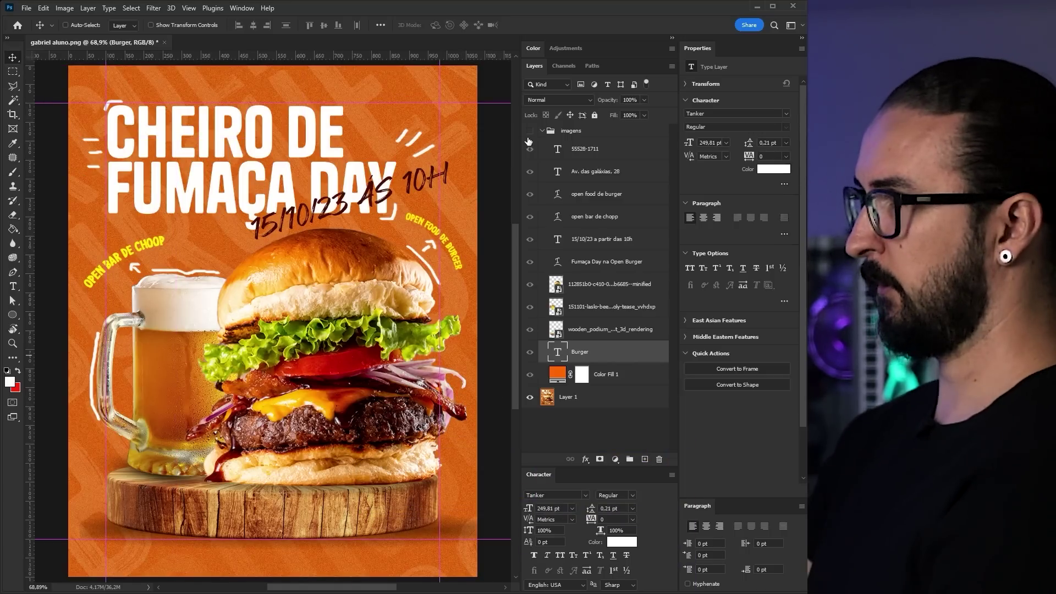
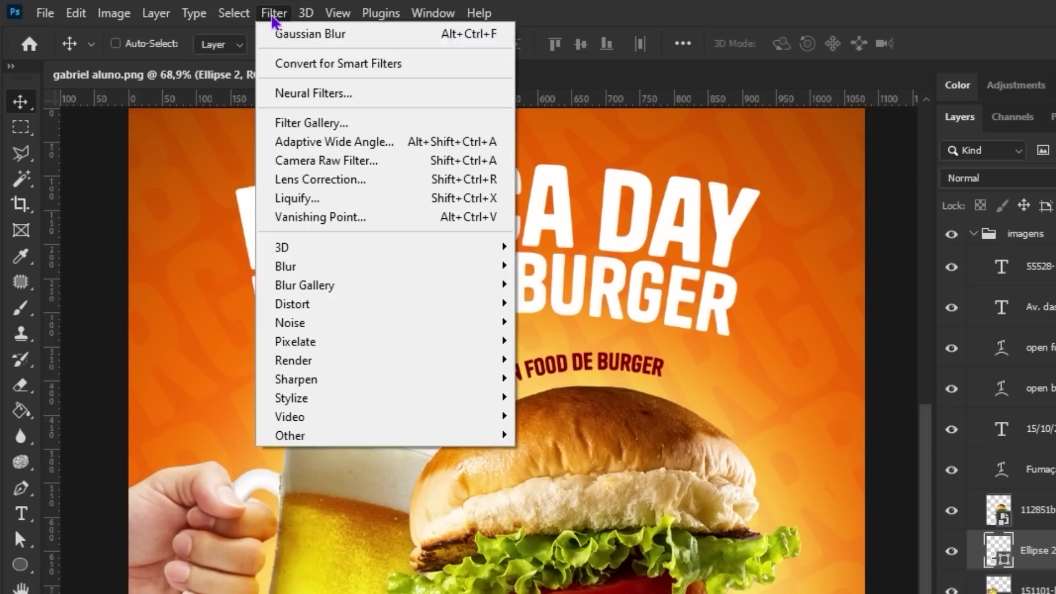
Gaussian-blur the Ellipse 2 shadow and move it below the beer mug layer.
{"action": "left_click", "coordinate": [594, 284]}
{"action": "left_click_drag", "start_coordinate": [524, 318], "coordinate": [547, 319]}
{"action": "key", "text": "Return"}
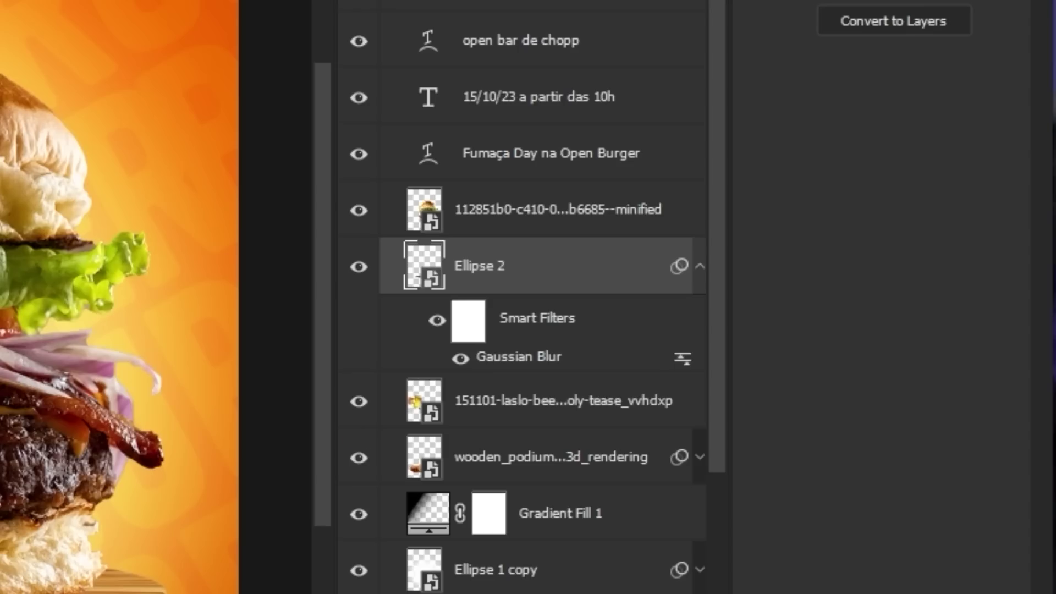
{"action": "left_click_drag", "start_coordinate": [590, 307], "coordinate": [655, 359]}
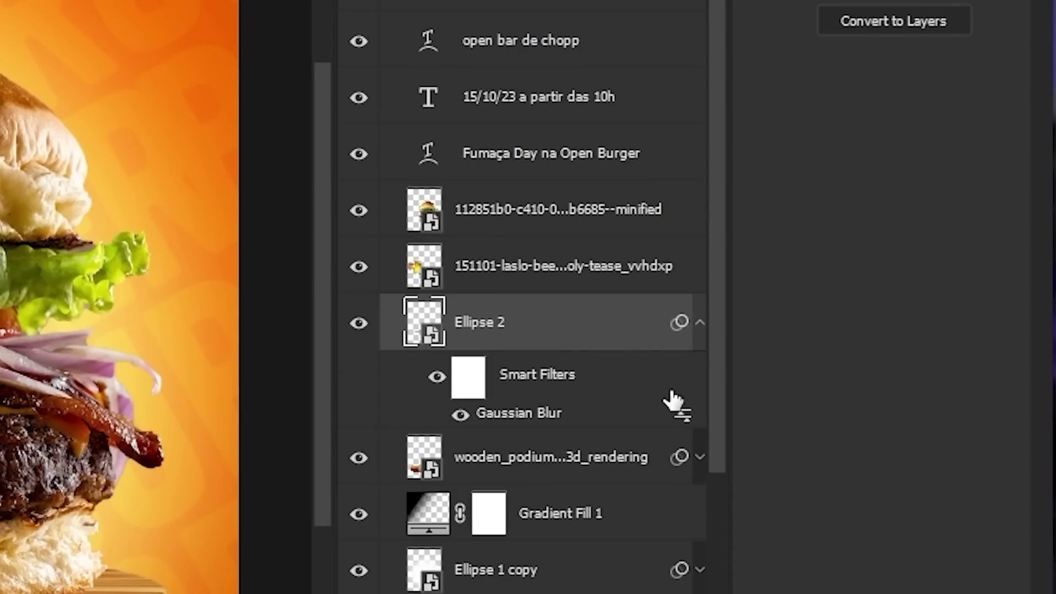
{"action": "left_click", "coordinate": [699, 323]}
Narrow the shadow with Free Transform and apply a Motion Blur with distance 99.
{"action": "key", "text": "ctrl+t"}
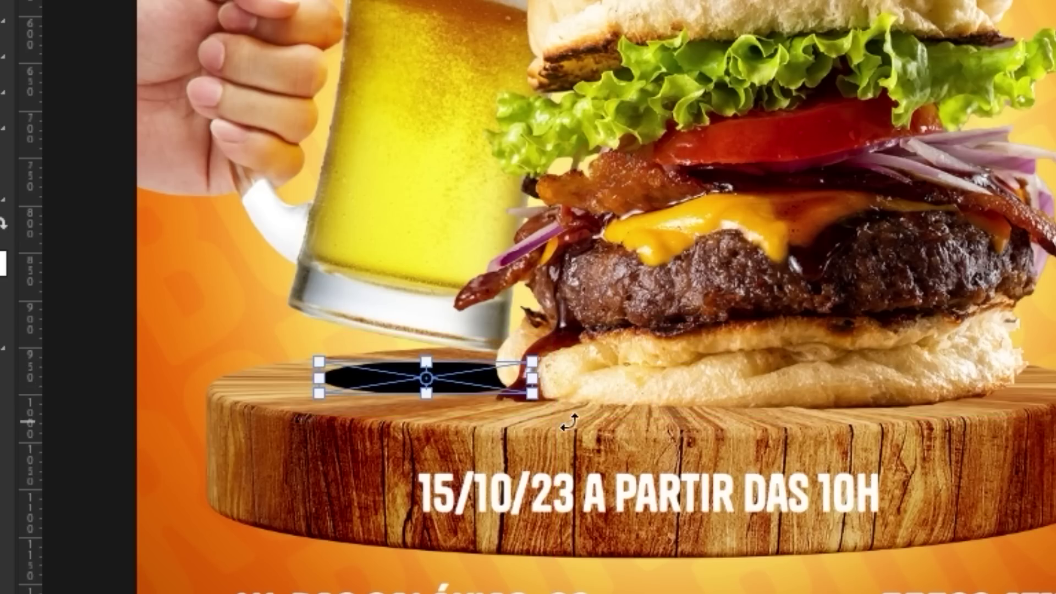
{"action": "left_click_drag", "start_coordinate": [532, 393], "coordinate": [542, 424]}
{"action": "key", "text": "Return"}
{"action": "left_click", "coordinate": [304, 11]}
{"action": "mouse_move", "coordinate": [400, 295]}
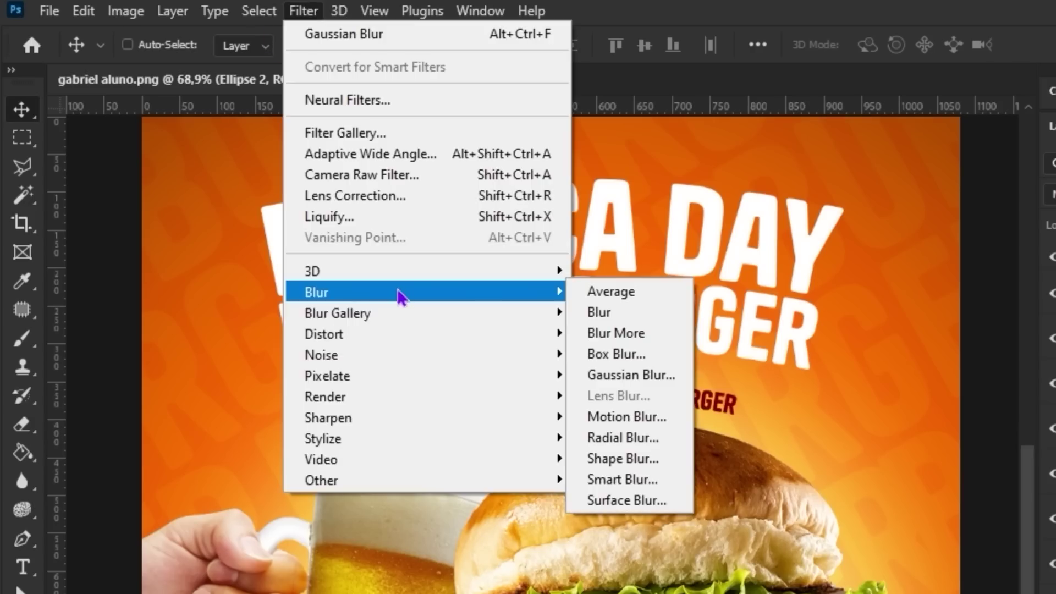
{"action": "left_click", "coordinate": [627, 417]}
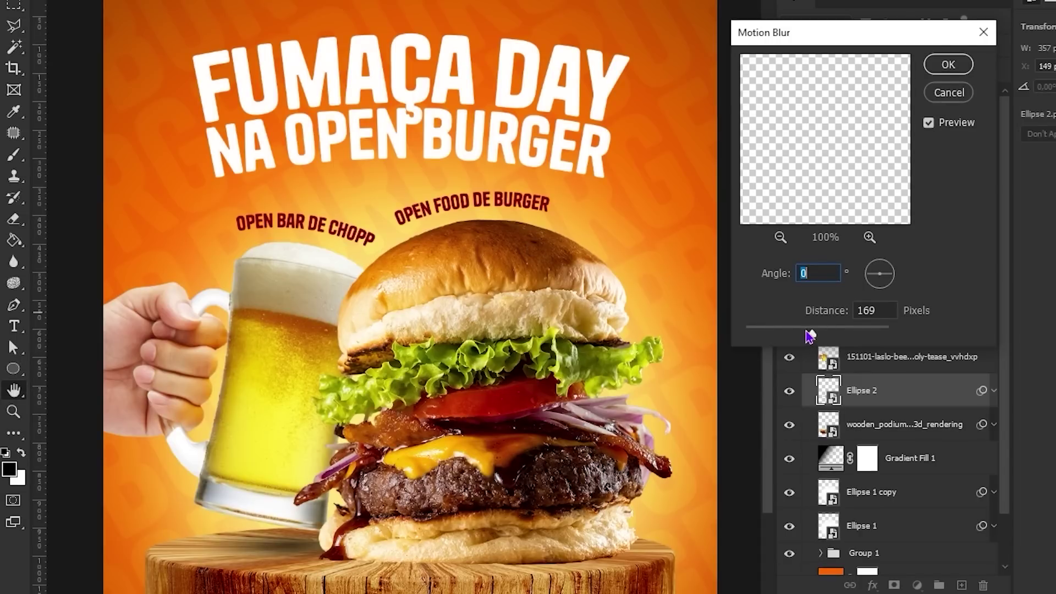
{"action": "left_click_drag", "start_coordinate": [787, 335], "coordinate": [798, 333]}
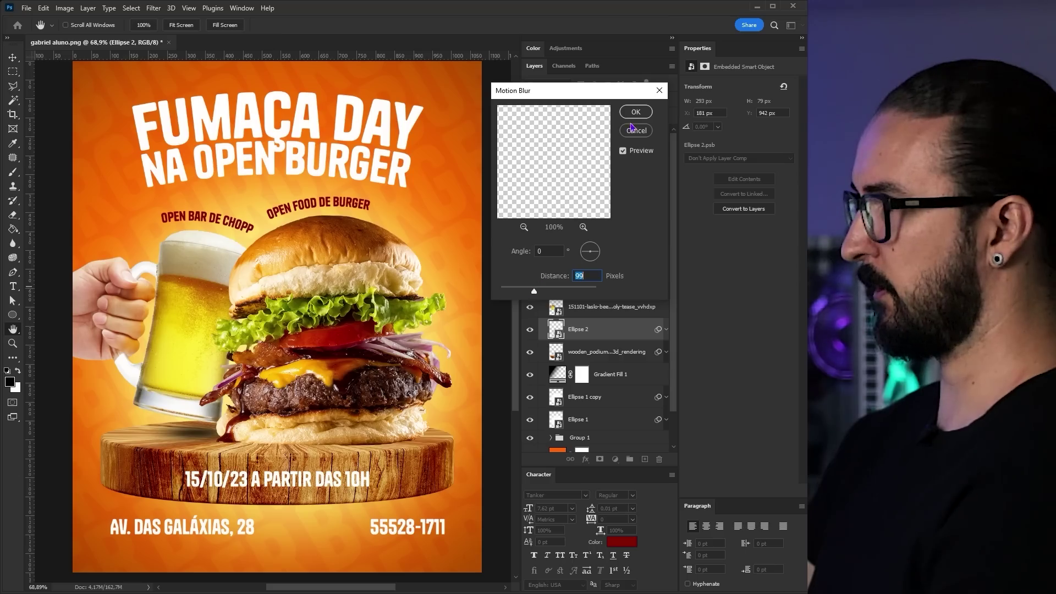
{"action": "key", "text": "Return"}
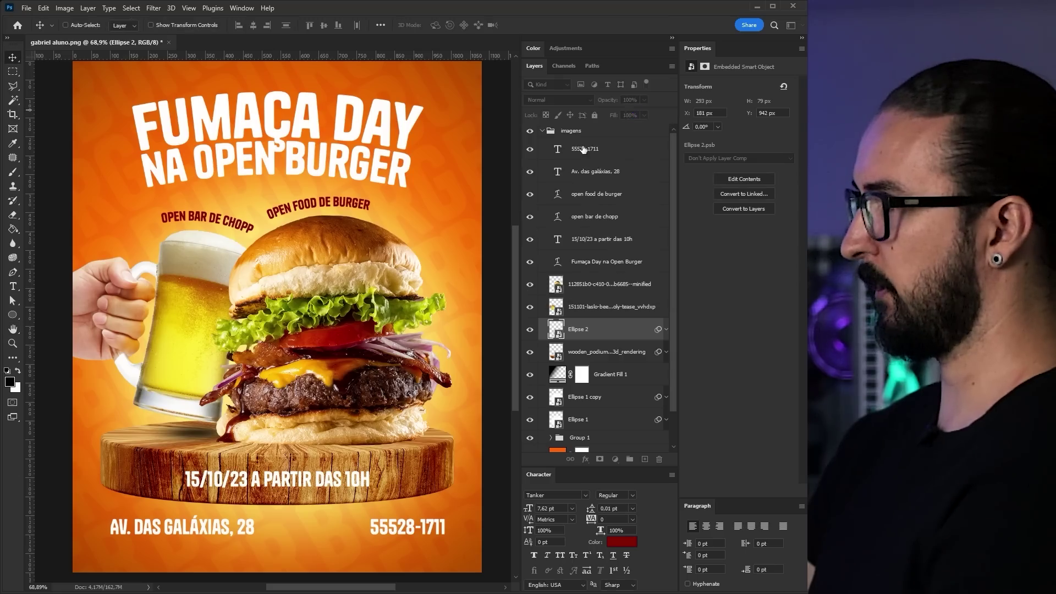
Duplicate the blurred shadow, then scale, slightly rotate and flatten the copy.
{"action": "left_click_drag", "start_coordinate": [225, 453], "coordinate": [323, 475]}
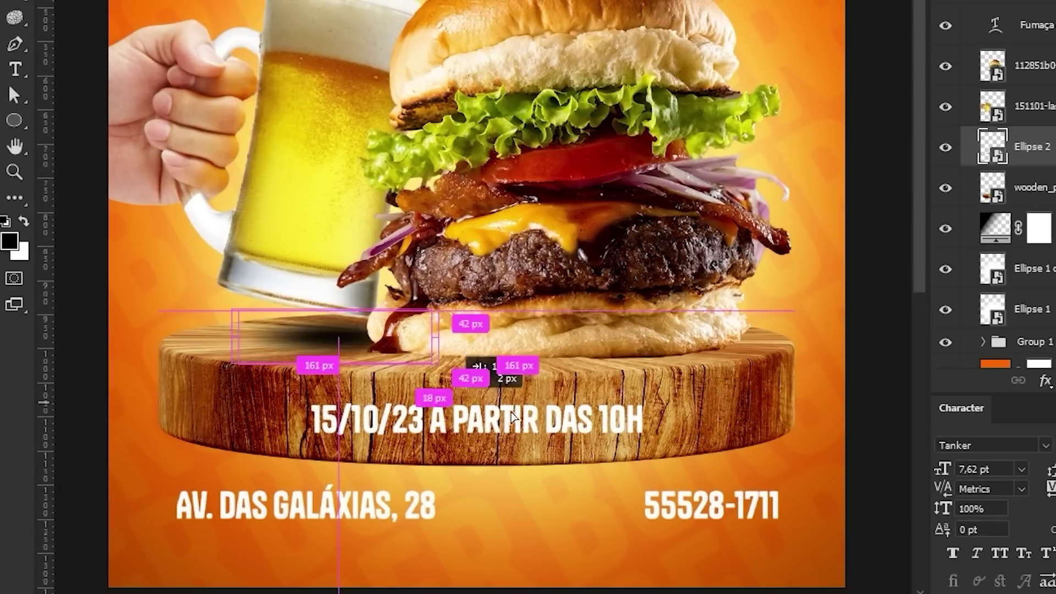
{"action": "left_click_drag", "start_coordinate": [559, 411], "coordinate": [615, 407]}
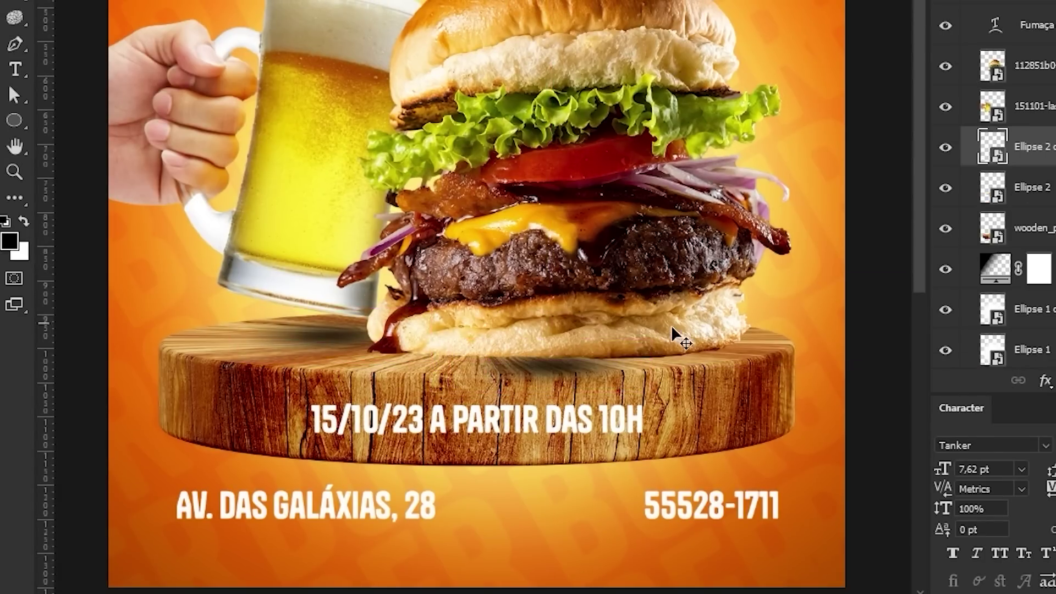
{"action": "key", "text": "ctrl+t"}
{"action": "left_click_drag", "start_coordinate": [615, 352], "coordinate": [715, 329]}
{"action": "left_click_drag", "start_coordinate": [653, 385], "coordinate": [674, 367]}
{"action": "left_click_drag", "start_coordinate": [733, 406], "coordinate": [734, 407]}
{"action": "left_click_drag", "start_coordinate": [568, 325], "coordinate": [577, 341]}
{"action": "key", "text": "Return"}
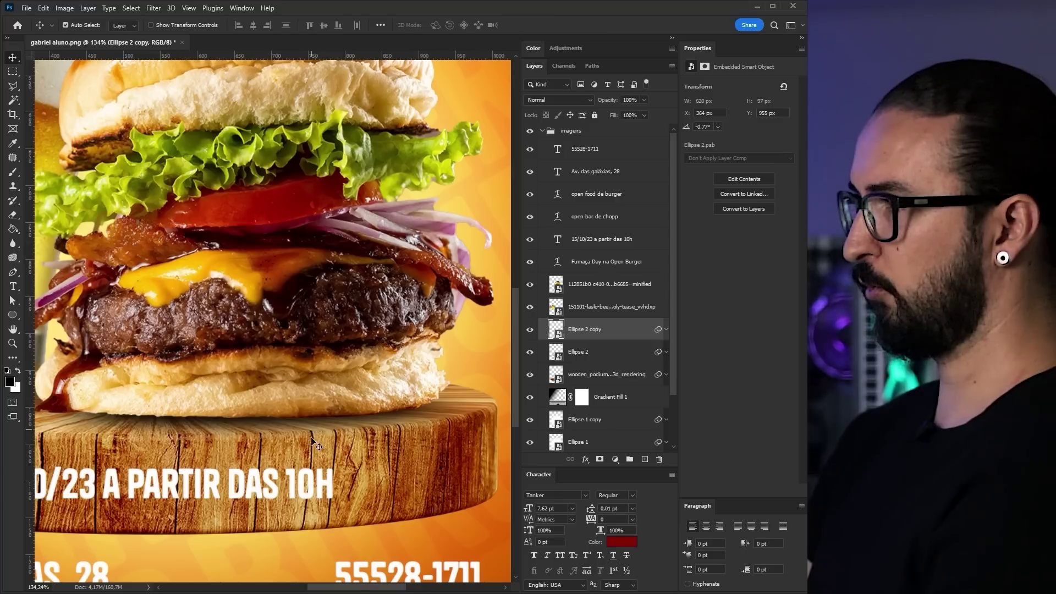
Position the copied 620 × 97 px shadow under the burger's base on the board.
{"action": "left_click_drag", "start_coordinate": [315, 443], "coordinate": [348, 457]}
{"action": "scroll", "coordinate": [343, 440], "scroll_direction": "left", "scroll_amount": 3}
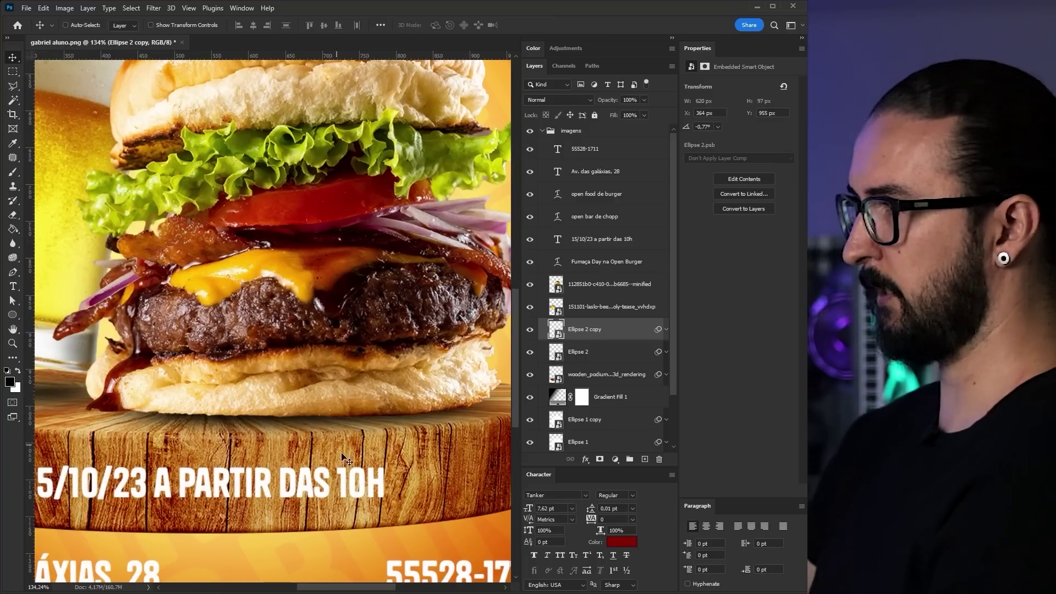
{"action": "key", "text": "ctrl+0"}
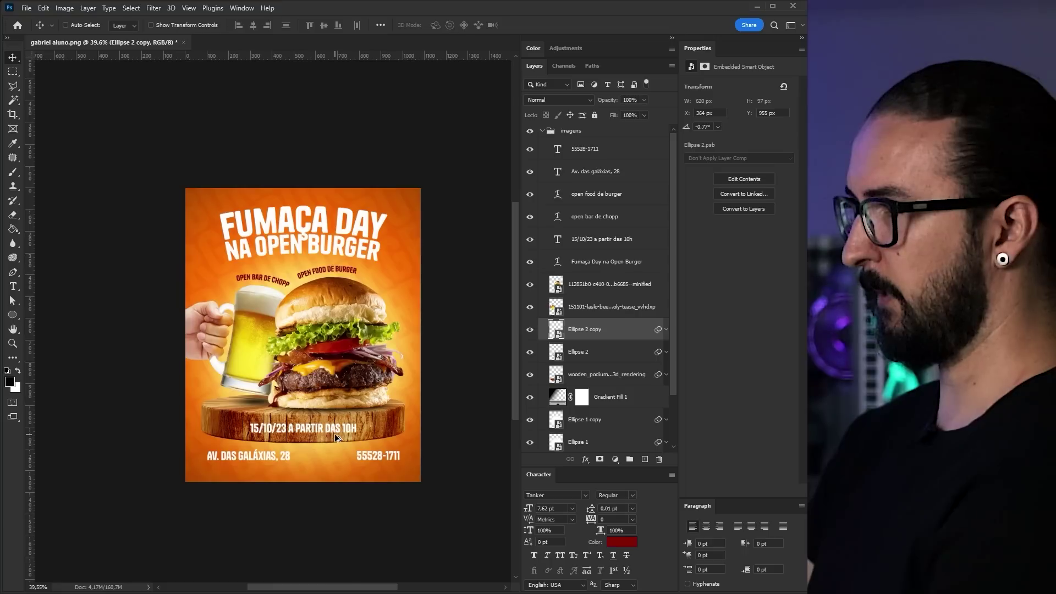
{"action": "scroll", "coordinate": [338, 425], "scroll_direction": "up", "scroll_amount": 5}
{"action": "left_click_drag", "start_coordinate": [338, 425], "coordinate": [345, 420]}
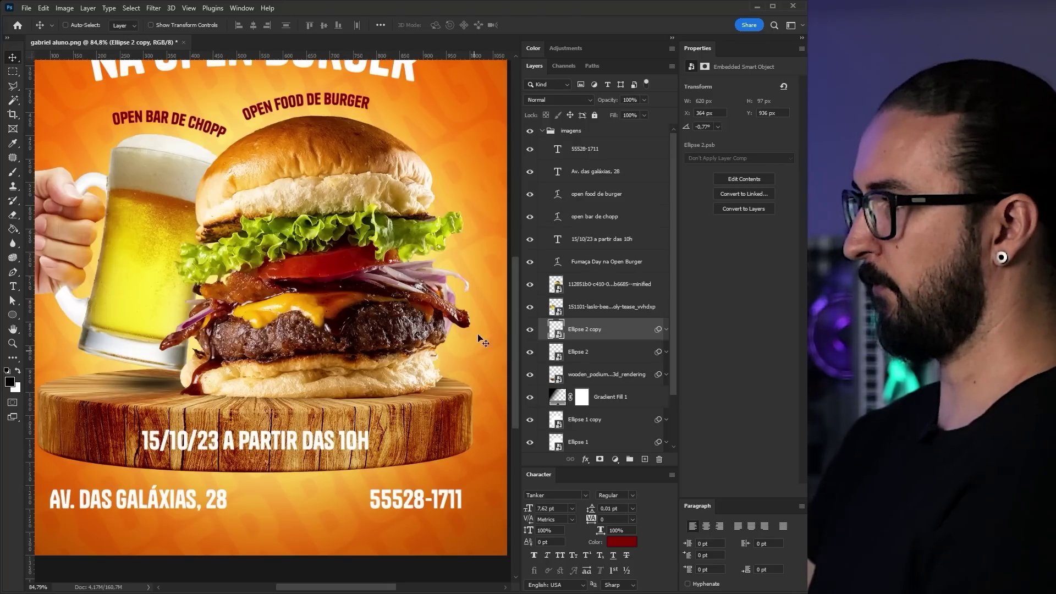
{"action": "left_click_drag", "start_coordinate": [353, 415], "coordinate": [353, 422]}
{"action": "scroll", "coordinate": [417, 378], "scroll_direction": "down", "scroll_amount": 5}
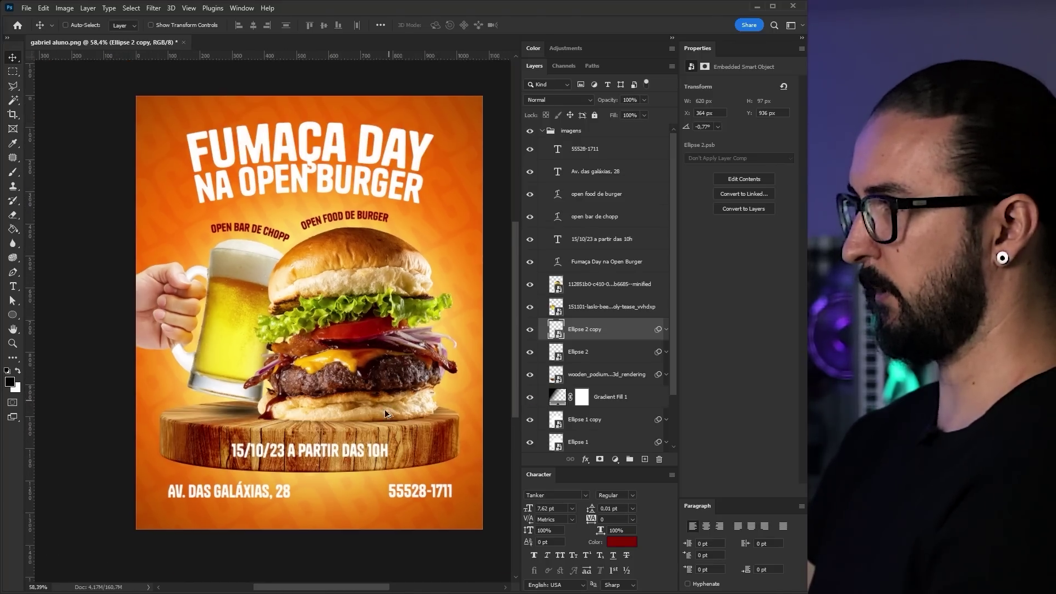
{"action": "scroll", "coordinate": [460, 330], "scroll_direction": "up", "scroll_amount": 3}
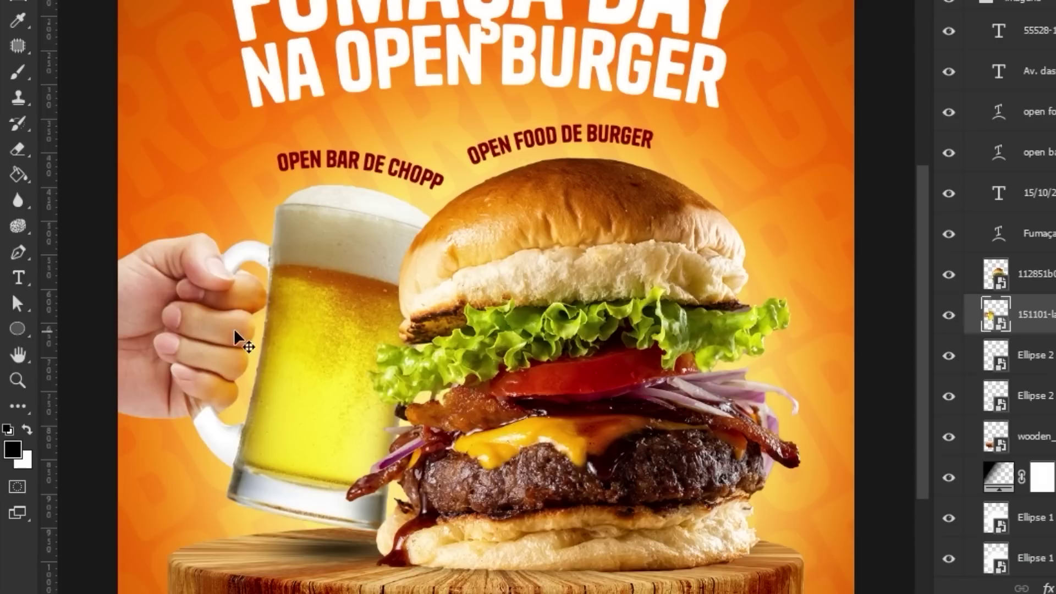
{"action": "left_click", "coordinate": [134, 317], "text": "ctrl"}
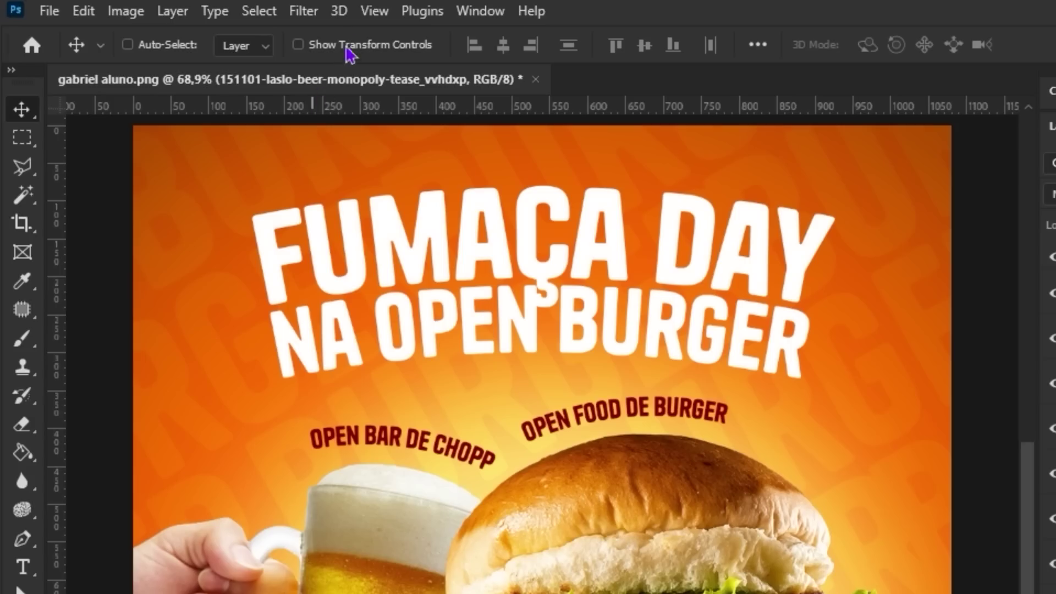
Apply a Camera Raw Filter to the beer mug with higher Temperature, Vibrance and Clarity.
{"action": "left_click", "coordinate": [303, 14]}
{"action": "left_click", "coordinate": [330, 172]}
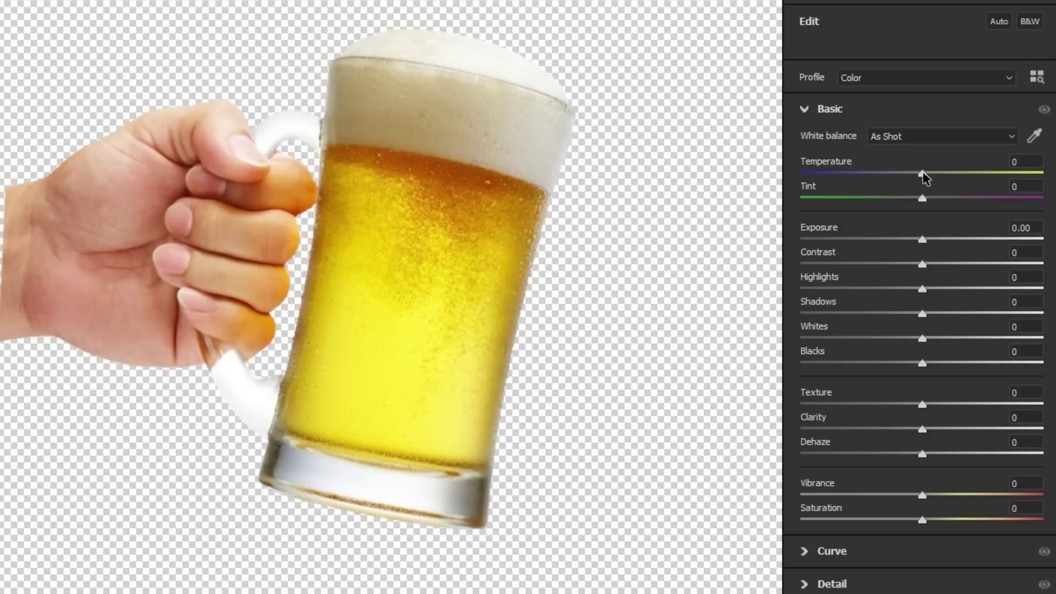
{"action": "left_click_drag", "start_coordinate": [923, 174], "coordinate": [959, 174]}
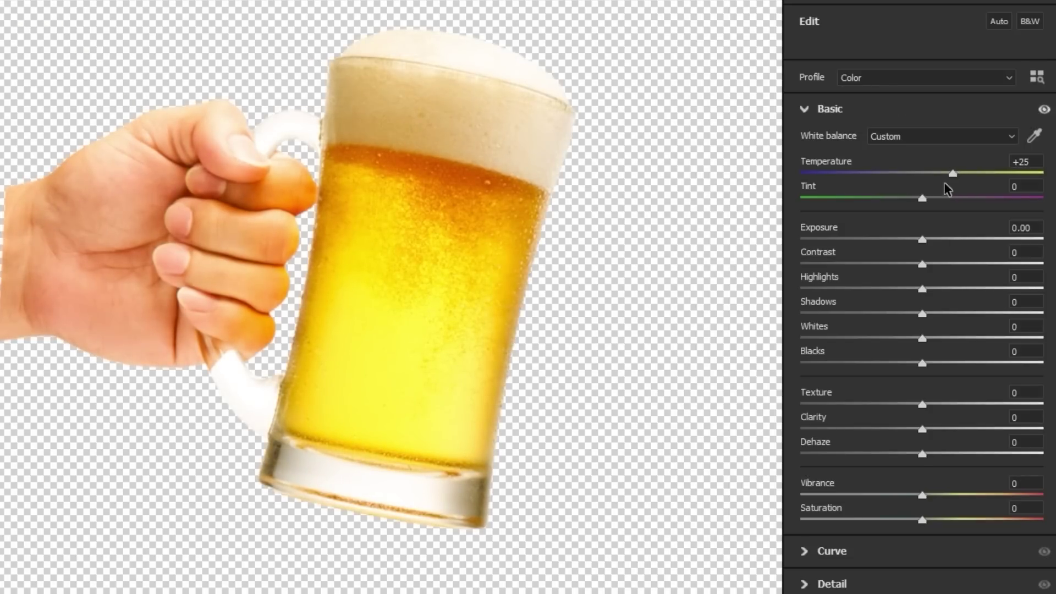
{"action": "left_click_drag", "start_coordinate": [922, 495], "coordinate": [935, 495]}
{"action": "left_click_drag", "start_coordinate": [923, 428], "coordinate": [932, 430]}
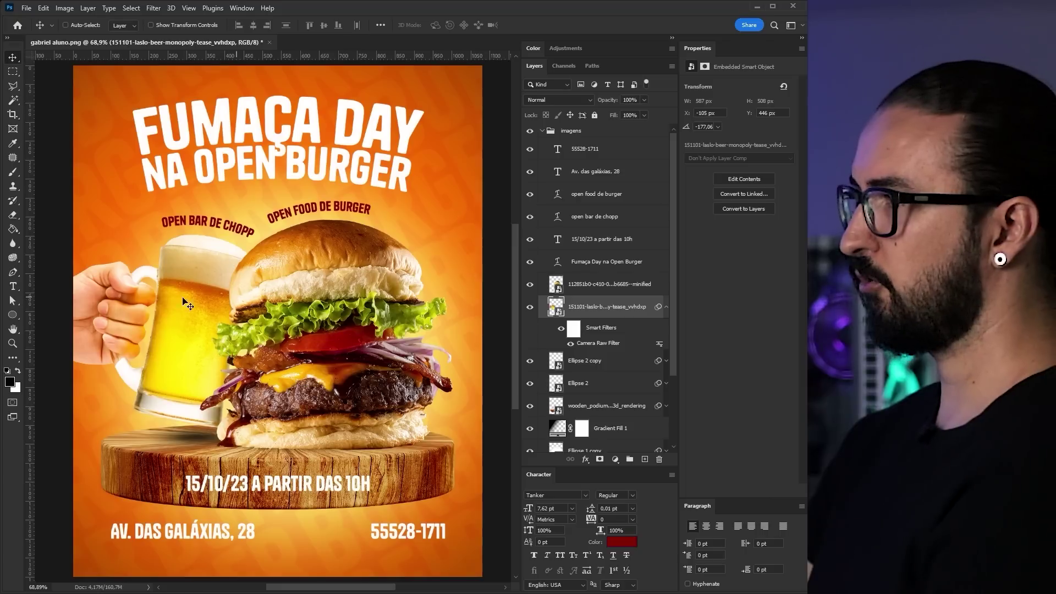
{"action": "left_click", "coordinate": [561, 329]}
{"action": "left_click", "coordinate": [561, 329]}
Warm the burger photo with a Camera Raw Filter at Temperature +10.
{"action": "left_click", "coordinate": [605, 284]}
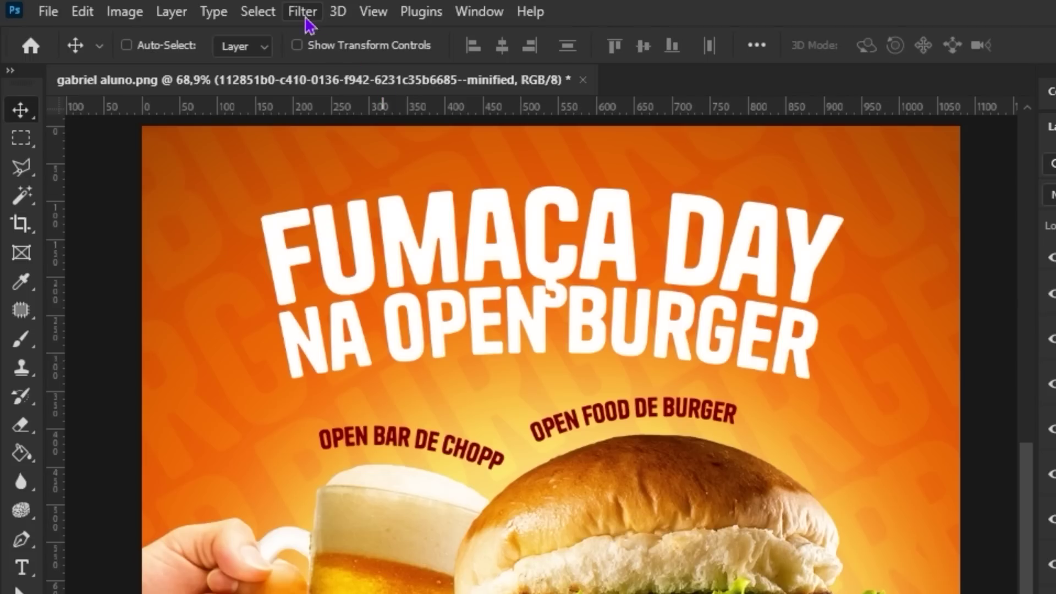
{"action": "left_click", "coordinate": [153, 8]}
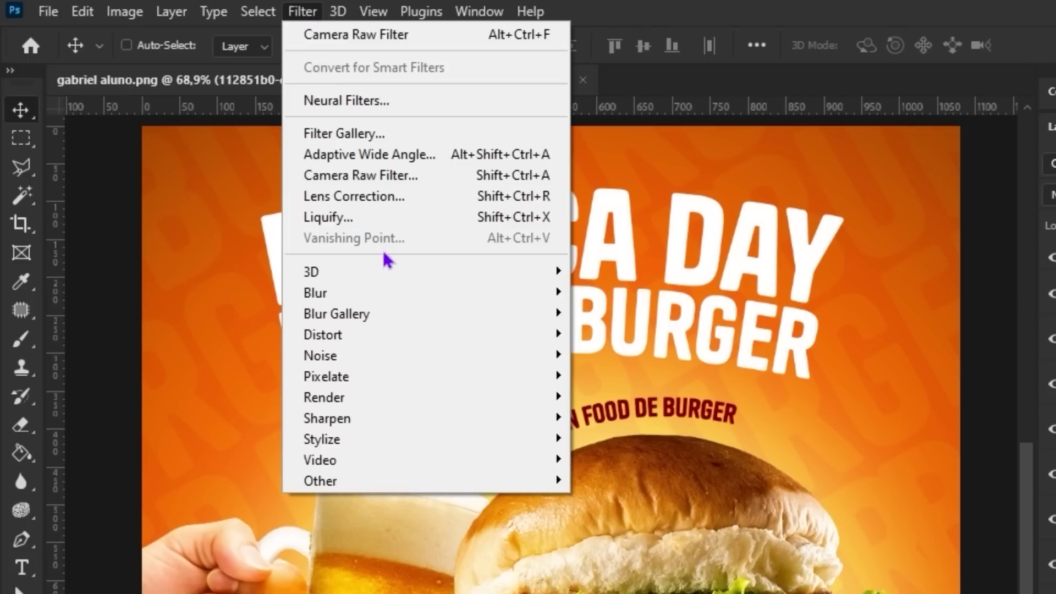
{"action": "left_click", "coordinate": [360, 175]}
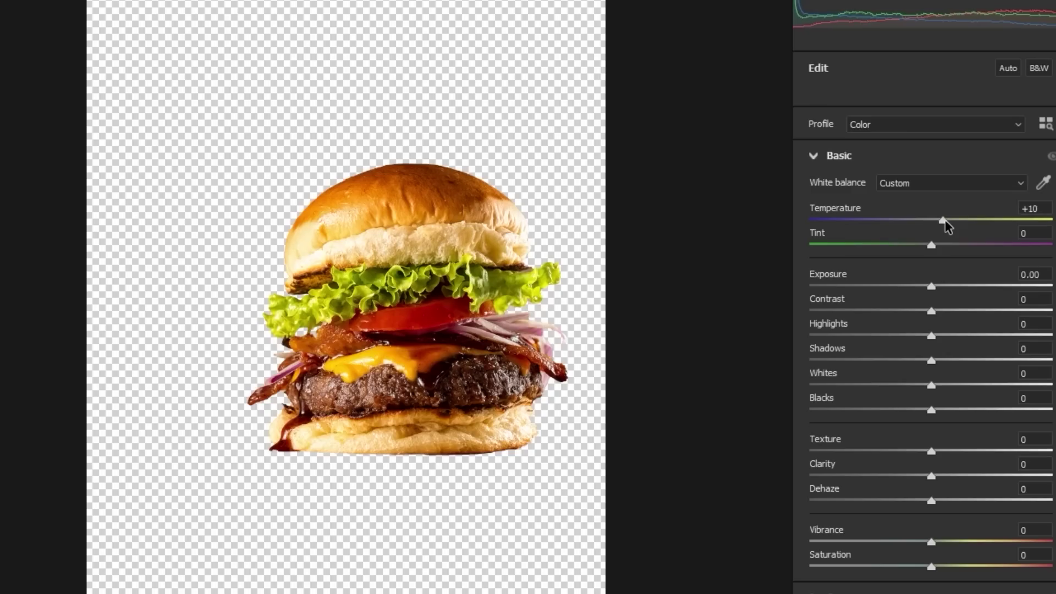
{"action": "key", "text": "Return"}
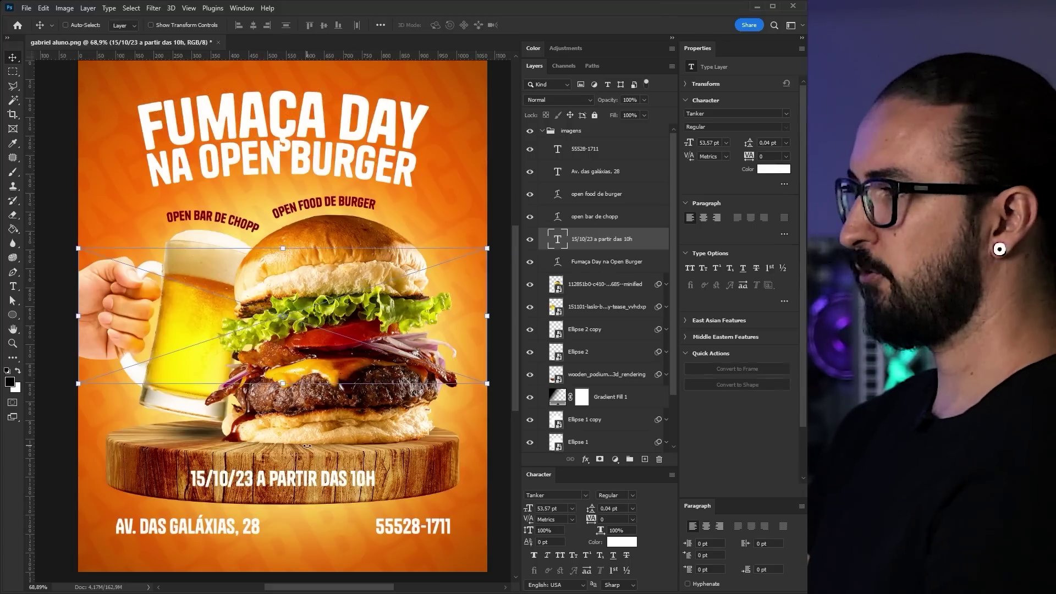
Scale the torn-paper strip to 562 × 167 px, flip it vertically, and place it across the board front.
{"action": "key", "text": "ctrl+t"}
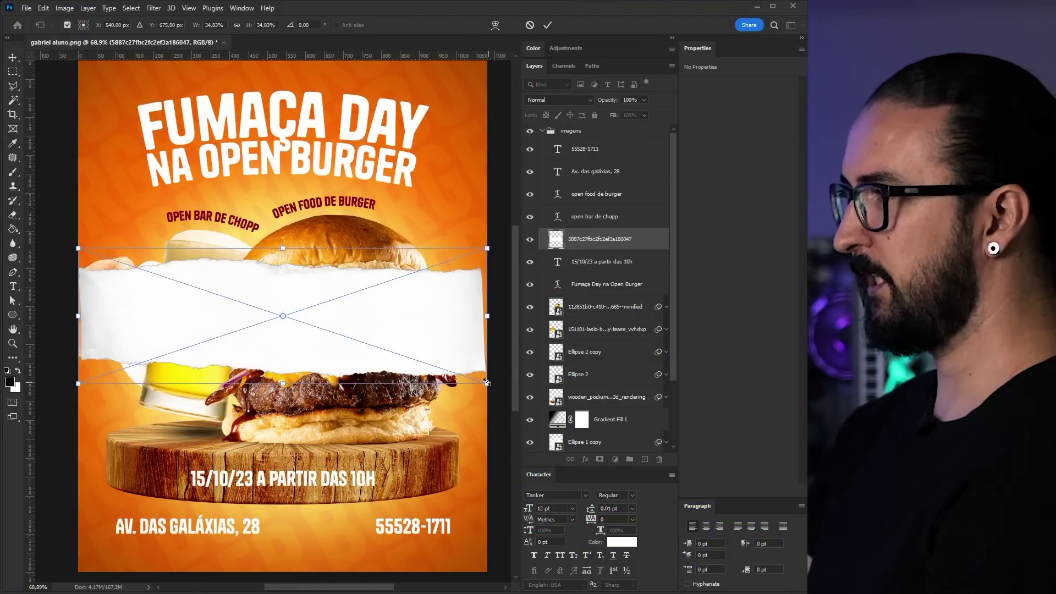
{"action": "left_click_drag", "start_coordinate": [478, 366], "coordinate": [449, 358]}
{"action": "left_click_drag", "start_coordinate": [352, 314], "coordinate": [352, 482]}
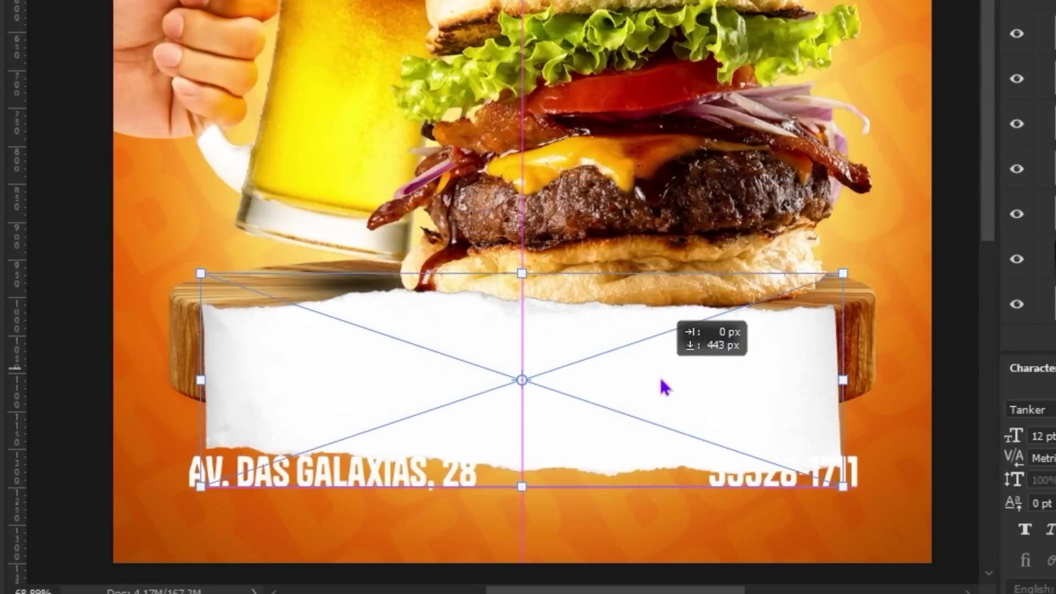
{"action": "left_click_drag", "start_coordinate": [663, 385], "coordinate": [663, 412]}
{"action": "left_click_drag", "start_coordinate": [837, 519], "coordinate": [714, 464]}
{"action": "right_click", "coordinate": [671, 445]}
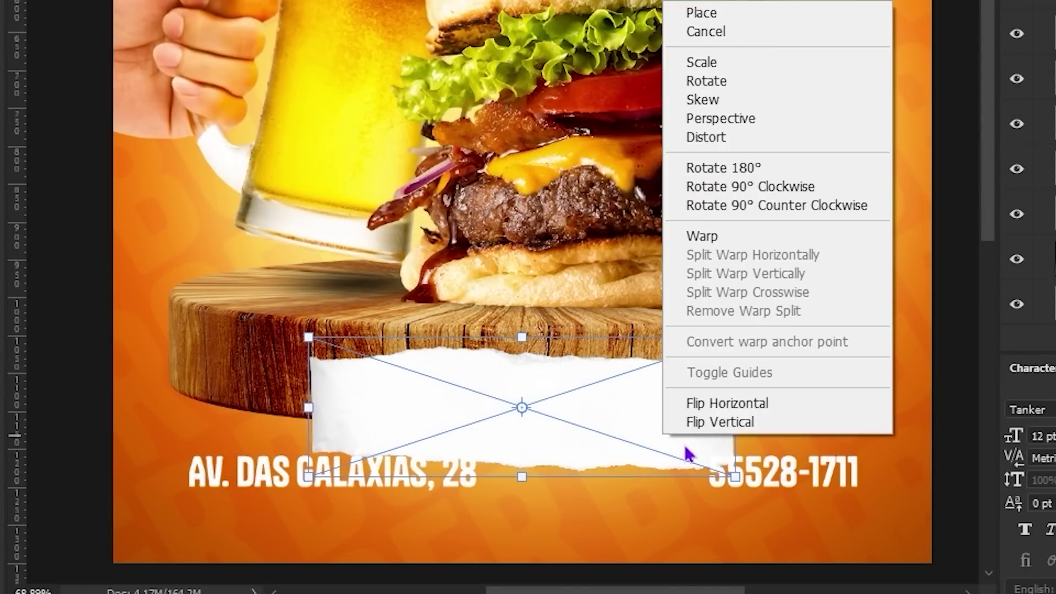
{"action": "left_click", "coordinate": [685, 422]}
{"action": "left_click_drag", "start_coordinate": [642, 446], "coordinate": [639, 420]}
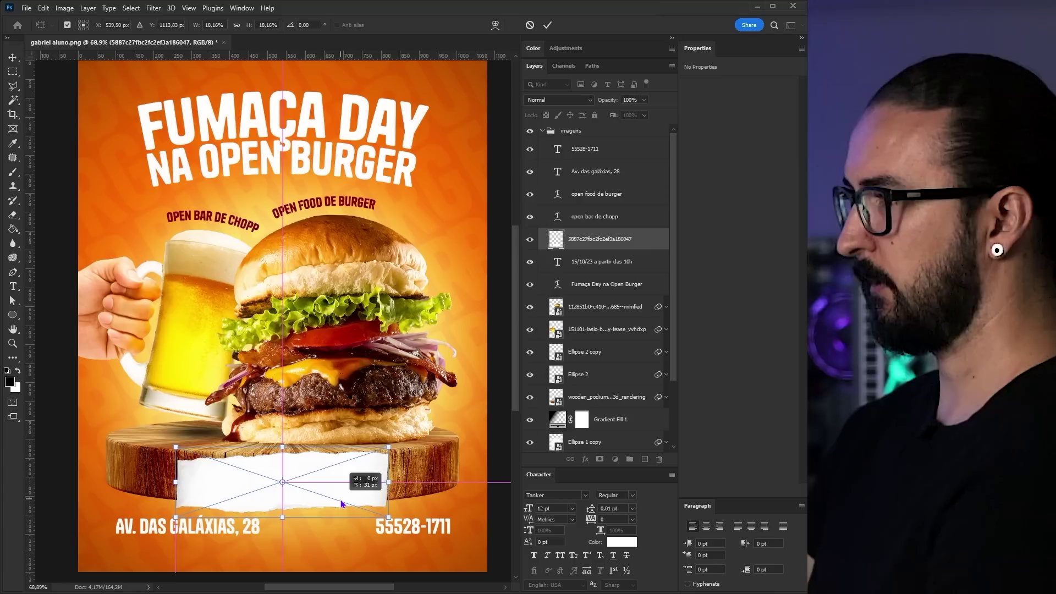
{"action": "left_click_drag", "start_coordinate": [341, 503], "coordinate": [329, 474]}
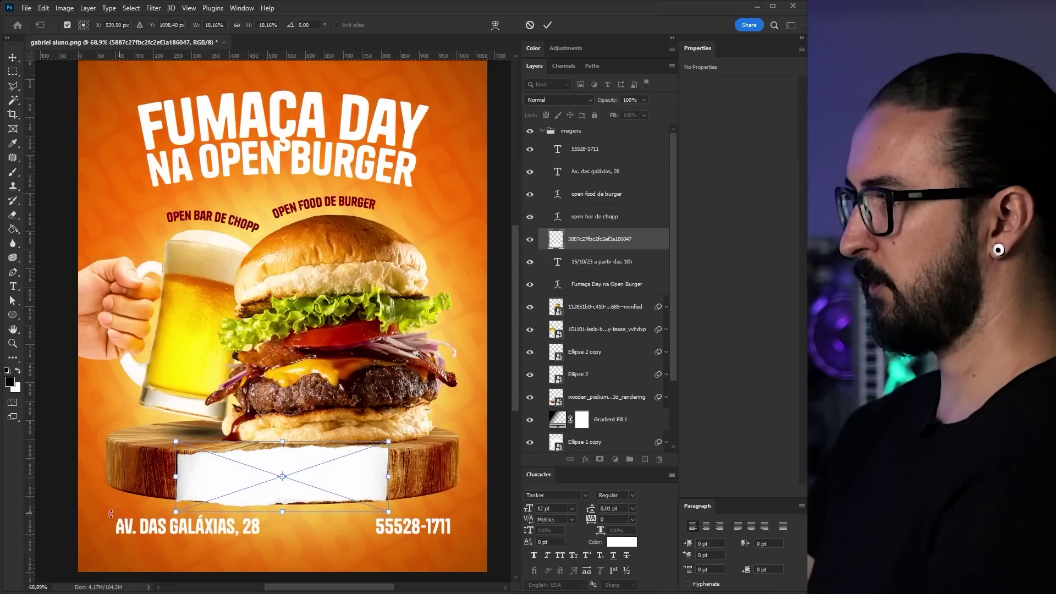
{"action": "key", "text": "Return"}
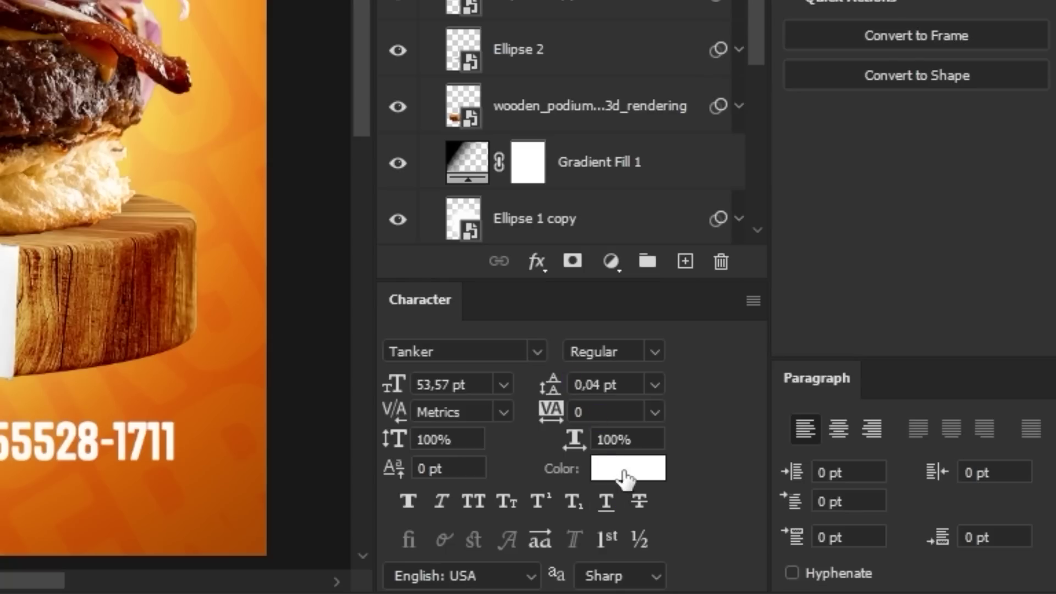
Recolour the date line and both 'OPEN' taglines to dark brown #481c01.
{"action": "left_click", "coordinate": [626, 476]}
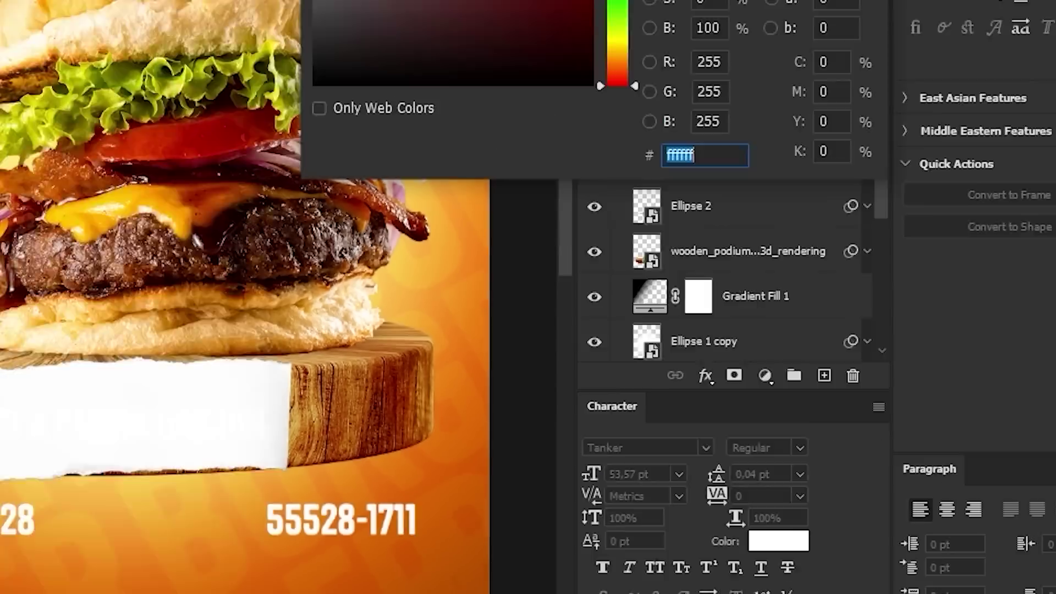
{"action": "left_click", "coordinate": [412, 114]}
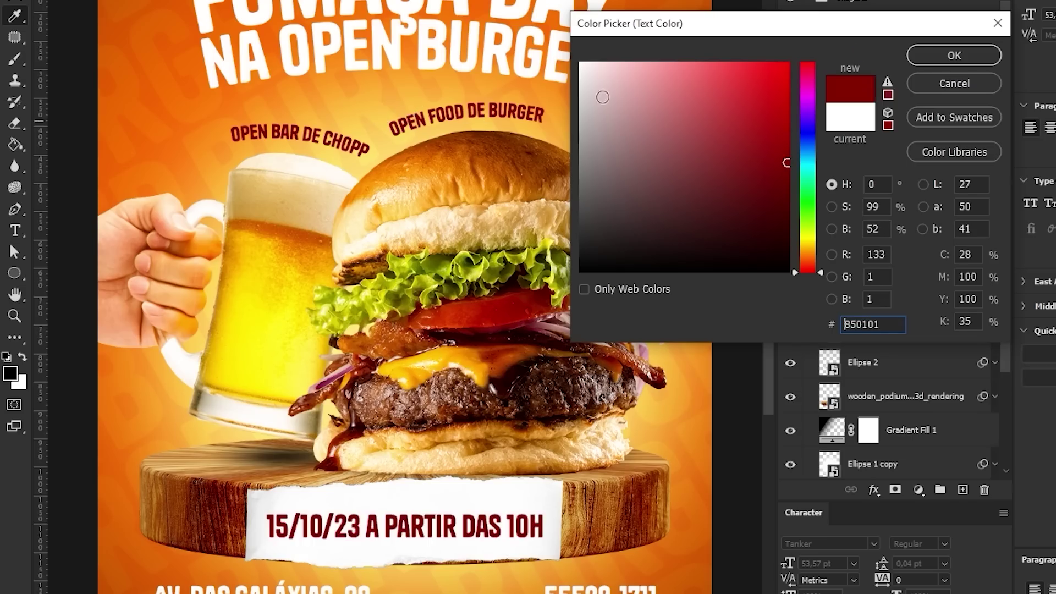
{"action": "left_click", "coordinate": [955, 55]}
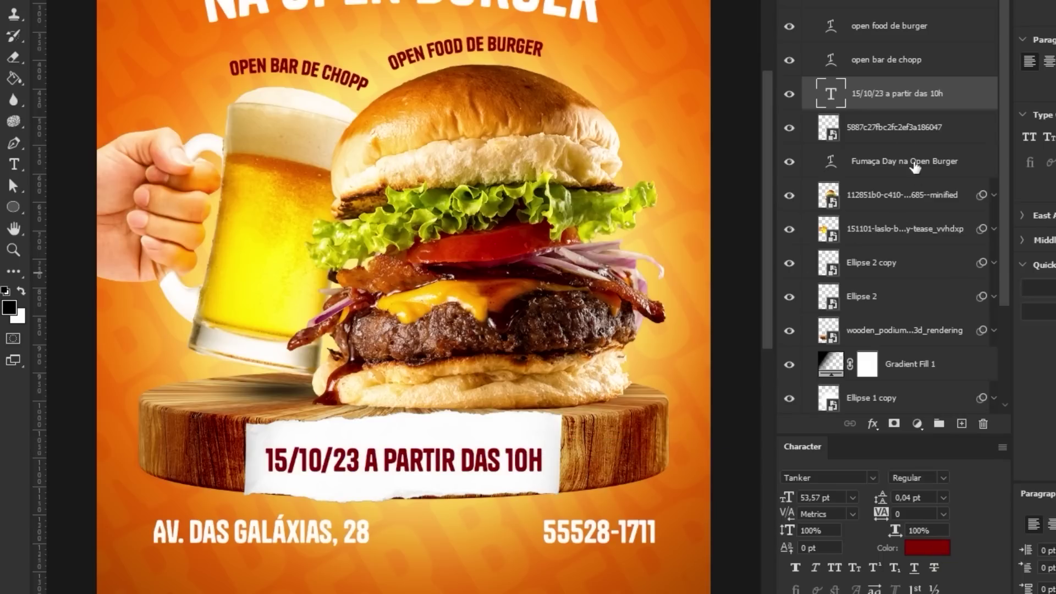
{"action": "key", "text": "ctrl"}
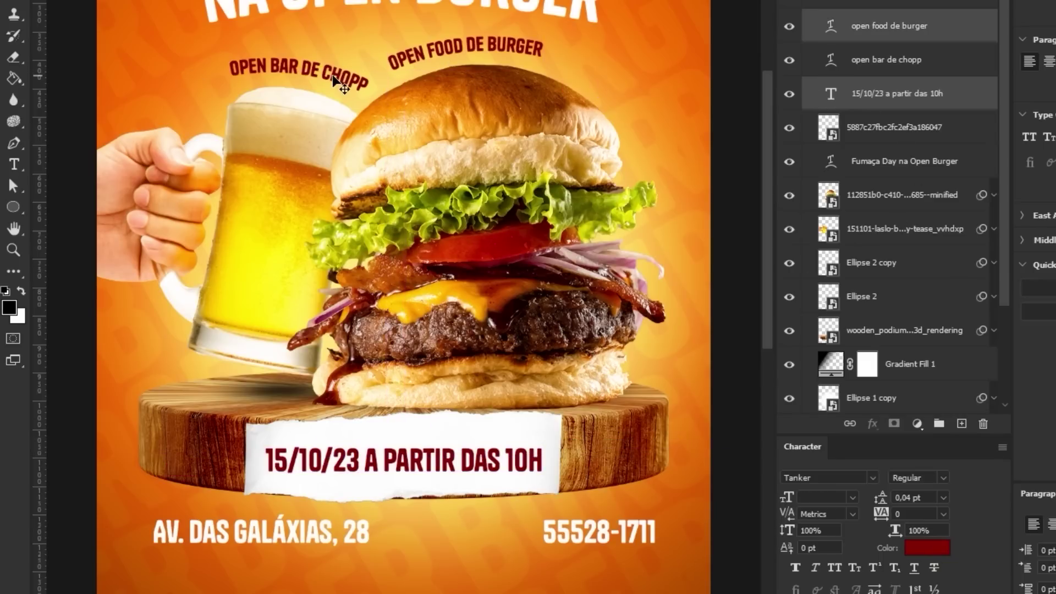
{"action": "left_click", "coordinate": [927, 548]}
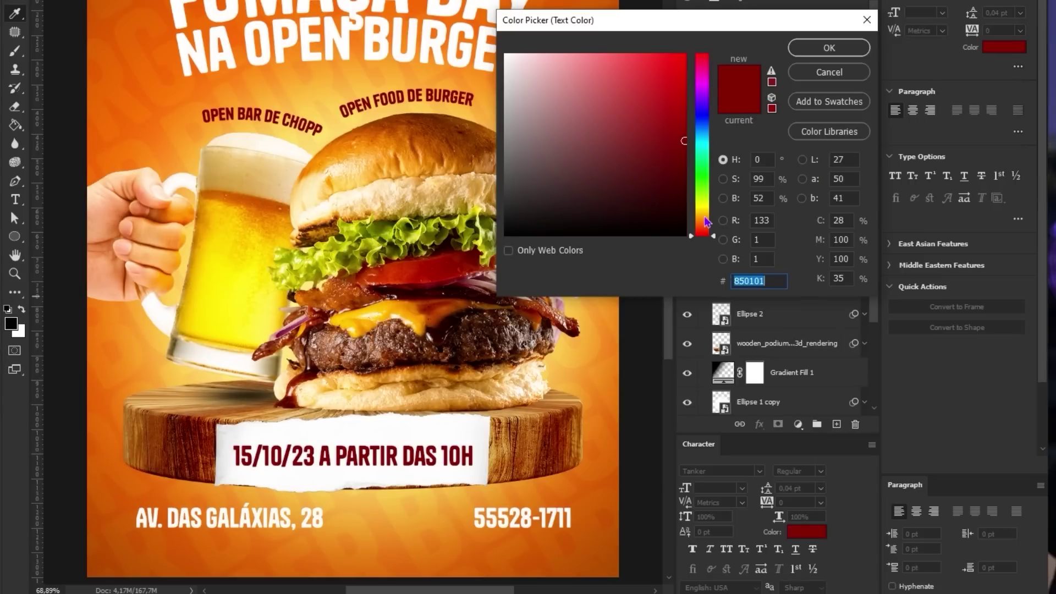
{"action": "left_click", "coordinate": [701, 224]}
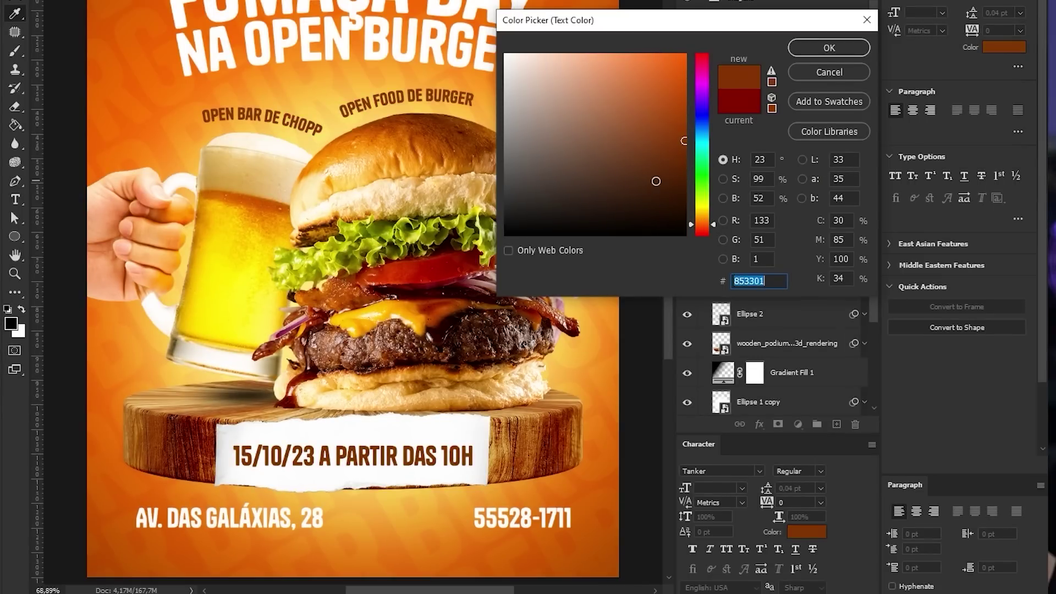
{"action": "left_click", "coordinate": [661, 176]}
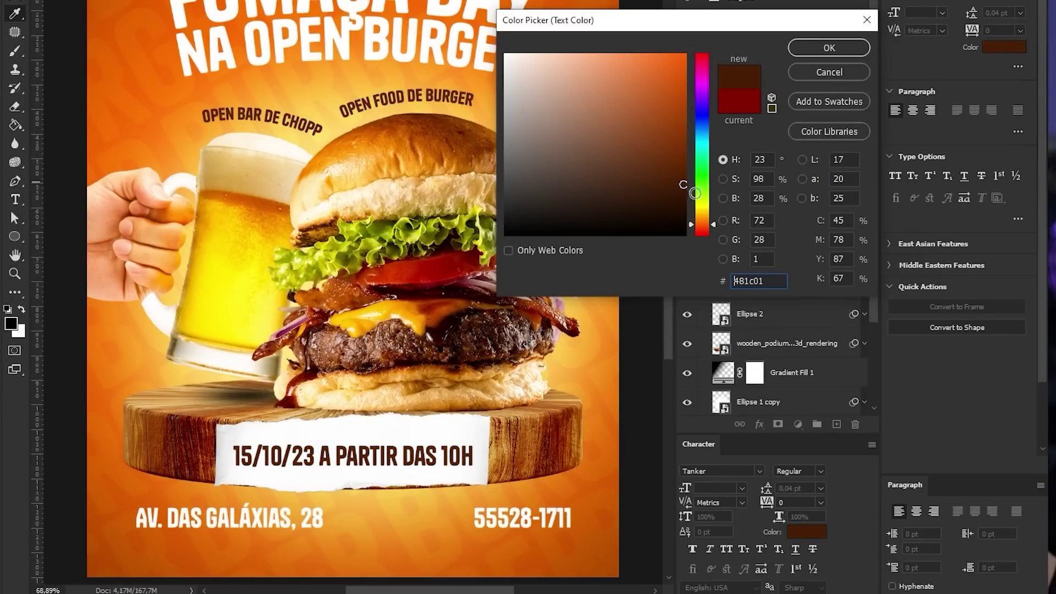
{"action": "key", "text": "Return"}
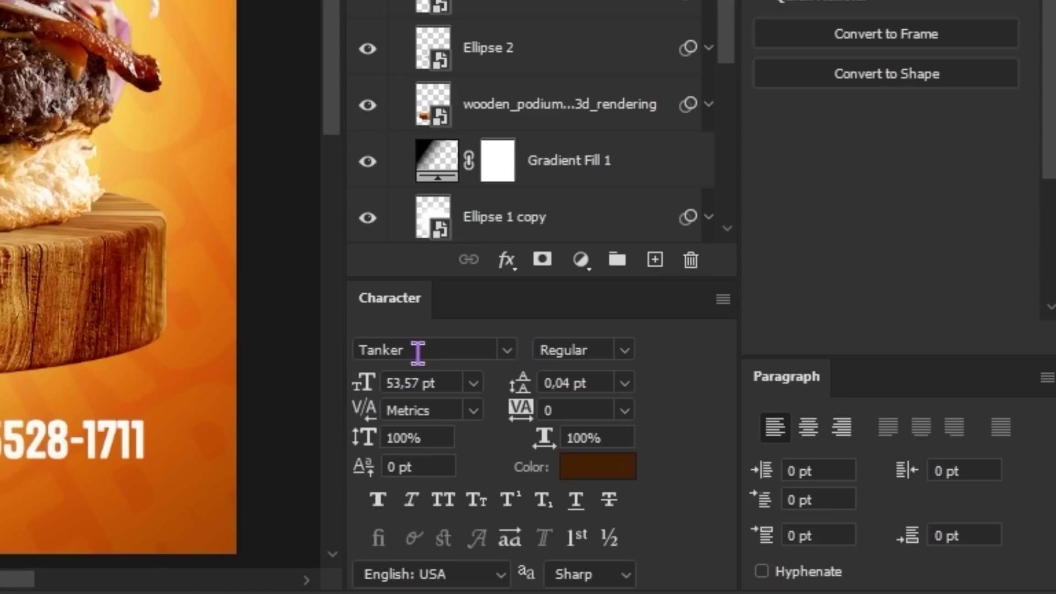
Set the date in the Foxbot font, scale it down and tilt it about -1.5°.
{"action": "left_click", "coordinate": [418, 352]}
{"action": "type", "text": "foxbot"}
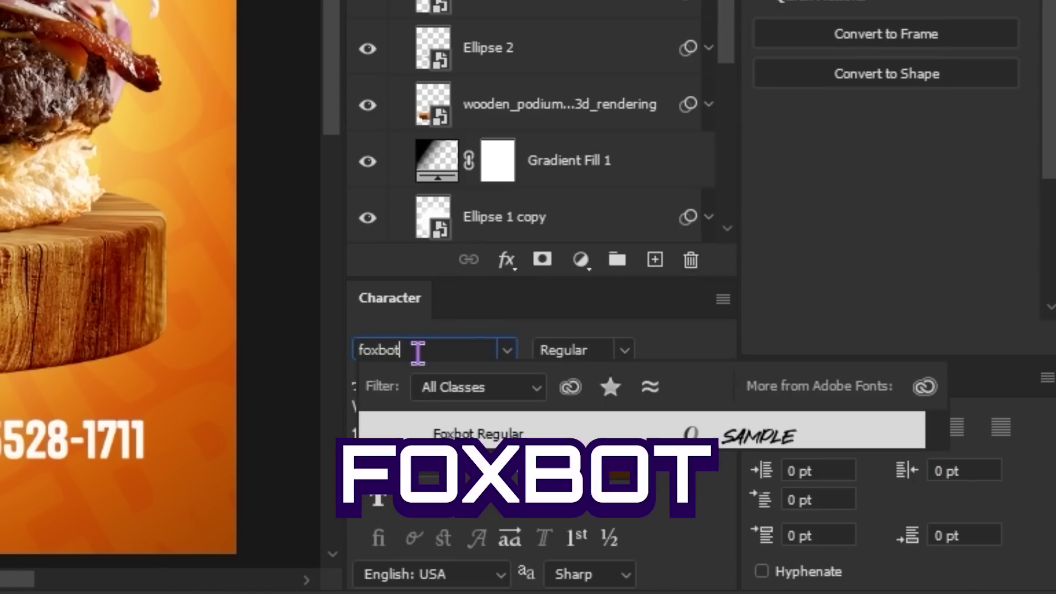
{"action": "key", "text": "Return"}
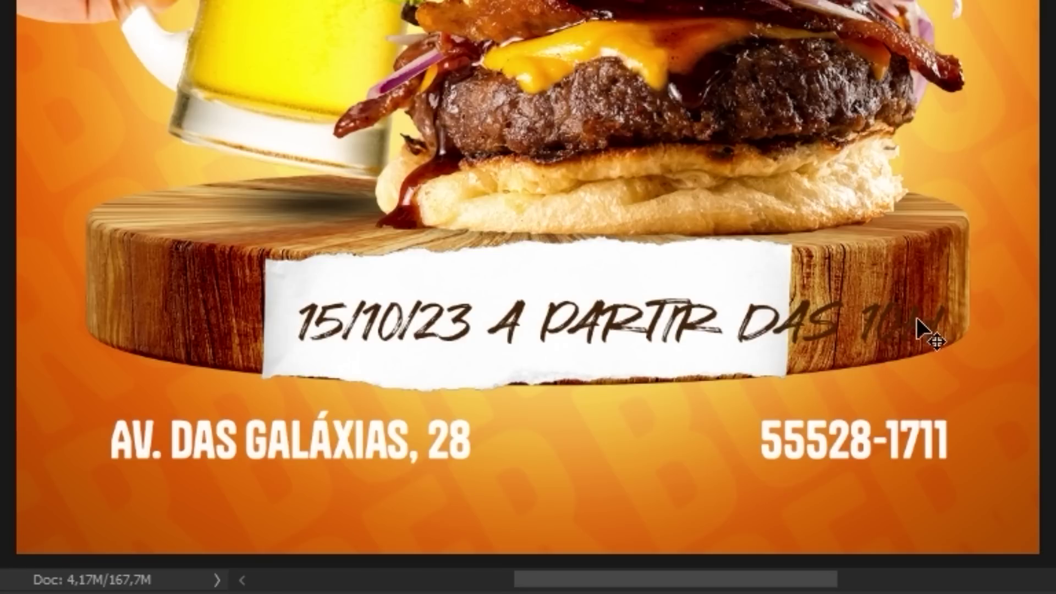
{"action": "key", "text": "ctrl+t"}
{"action": "left_click_drag", "start_coordinate": [943, 297], "coordinate": [766, 306]}
{"action": "key", "text": "Return"}
{"action": "left_click_drag", "start_coordinate": [769, 420], "coordinate": [792, 420]}
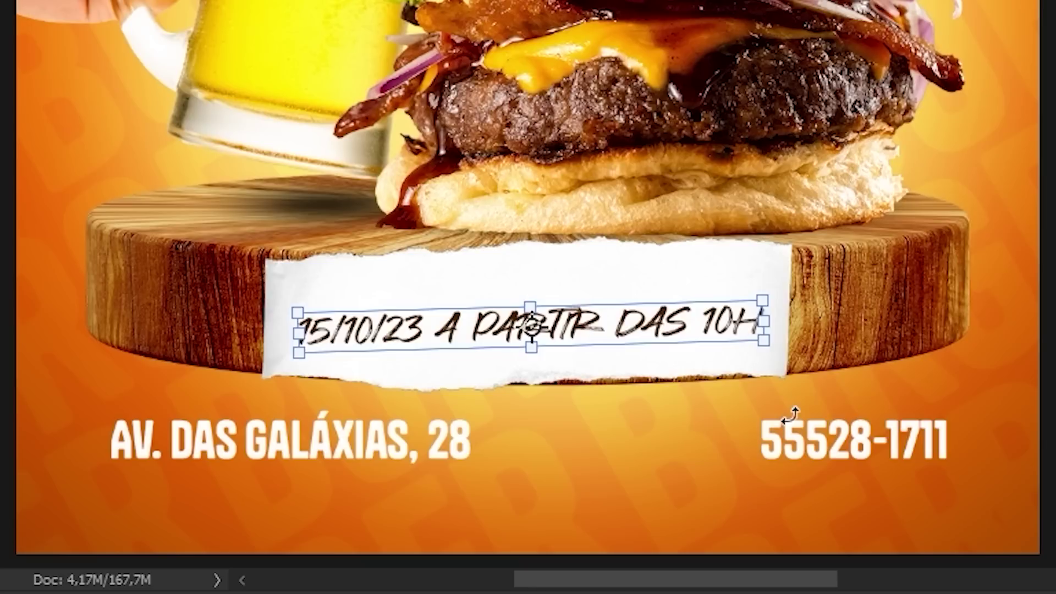
{"action": "key", "text": "Return"}
{"action": "key", "text": "Up"}
{"action": "key", "text": "Up"}
{"action": "key", "text": "Up"}
Enlarge the torn-paper label to 701 × 172 px.
{"action": "key", "text": "ctrl+t"}
{"action": "left_click_drag", "start_coordinate": [527, 385], "coordinate": [523, 384]}
{"action": "key", "text": "Return"}
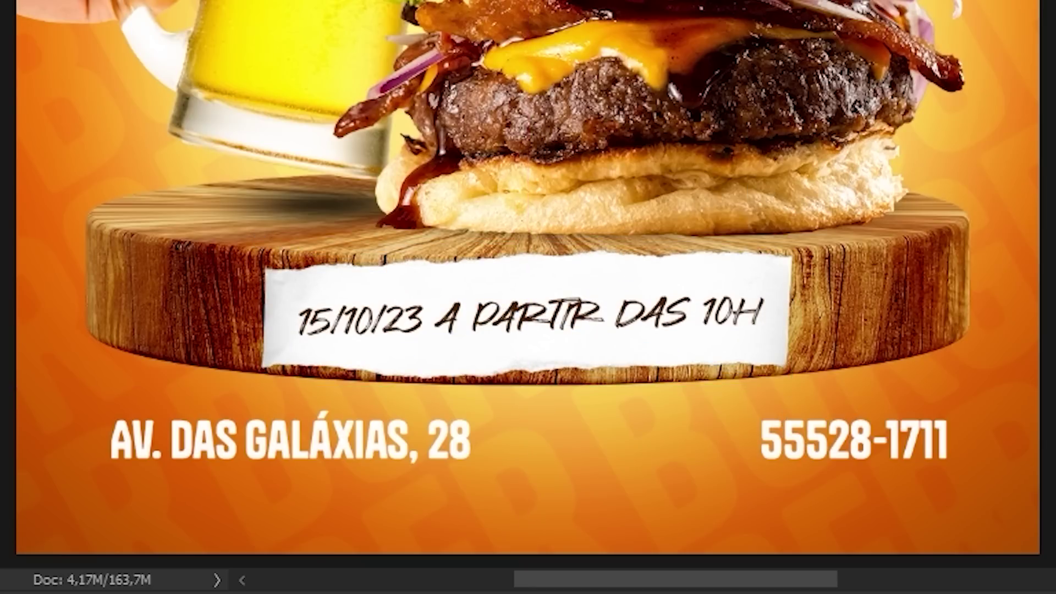
{"action": "key", "text": "ctrl+t"}
{"action": "left_click_drag", "start_coordinate": [789, 242], "coordinate": [847, 220]}
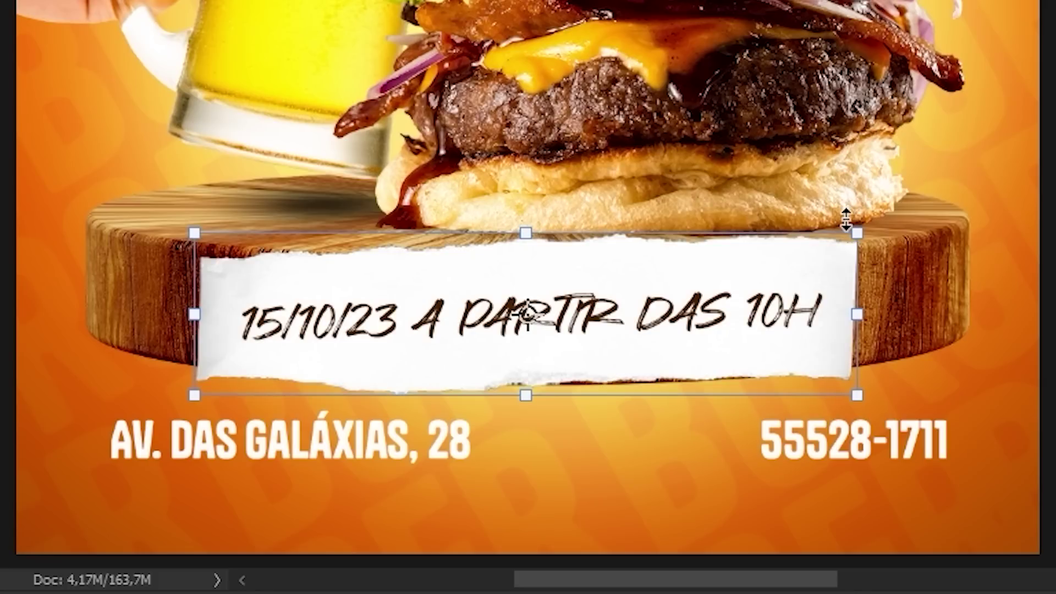
{"action": "key", "text": "Return"}
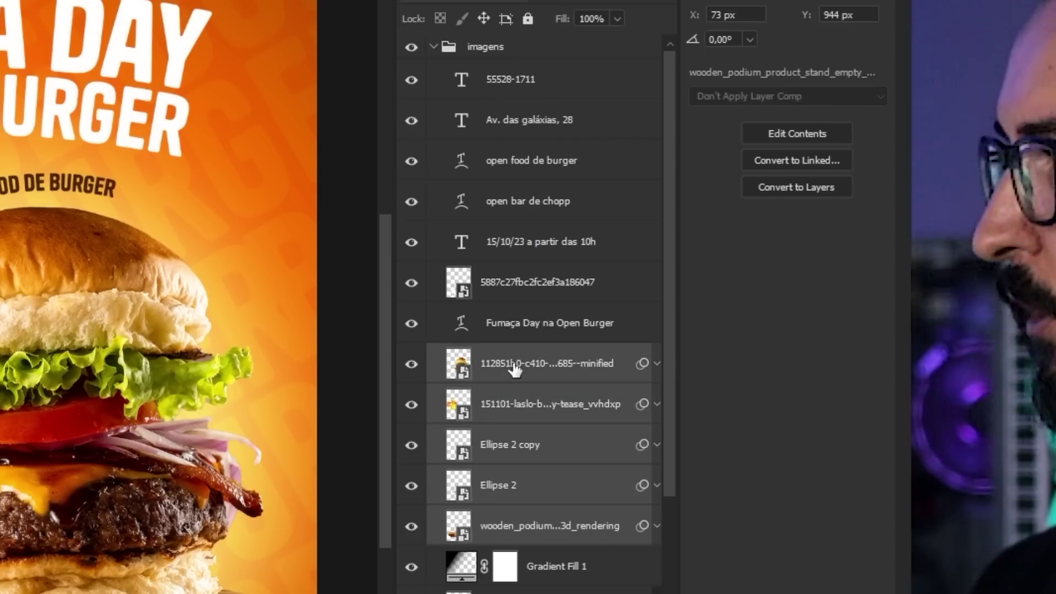
Move the burger, beer, board, shadows and both taglines up 53 px.
{"action": "left_click", "coordinate": [484, 201]}
{"action": "left_click", "coordinate": [476, 170], "text": "ctrl"}
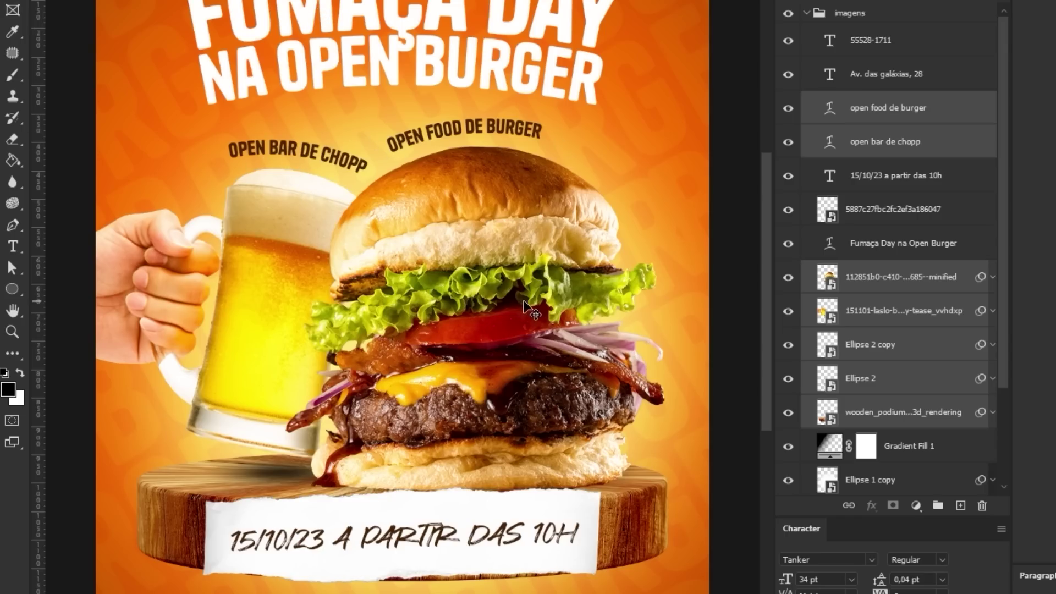
{"action": "left_click_drag", "start_coordinate": [511, 299], "coordinate": [506, 264]}
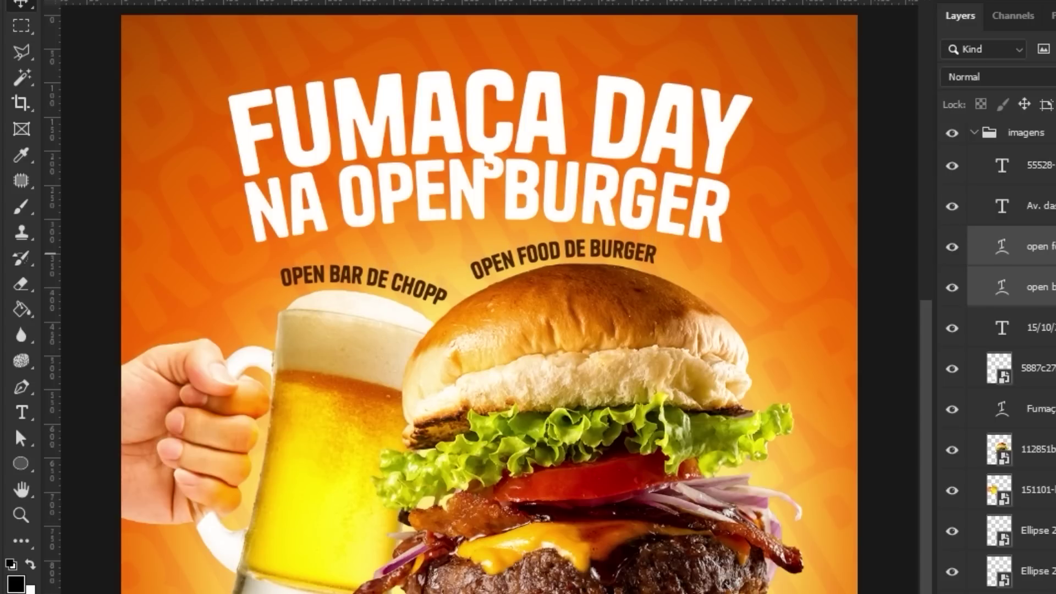
Nudge the Fumaça Day headline up and apply Levels to the paper label with black input 114.
{"action": "left_click", "coordinate": [536, 188]}
{"action": "key", "text": "Up"}
{"action": "key", "text": "Up"}
{"action": "key", "text": "Up"}
{"action": "key", "text": "Up"}
{"action": "key", "text": "Up"}
{"action": "key", "text": "Up"}
{"action": "key", "text": "Up"}
{"action": "key", "text": "Up"}
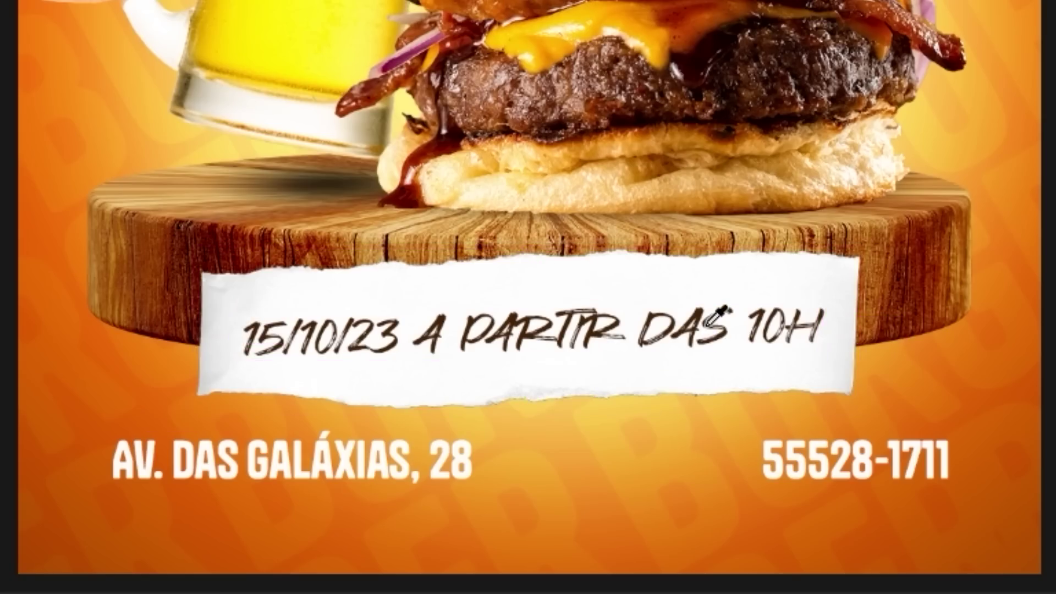
{"action": "key", "text": "ctrl+l"}
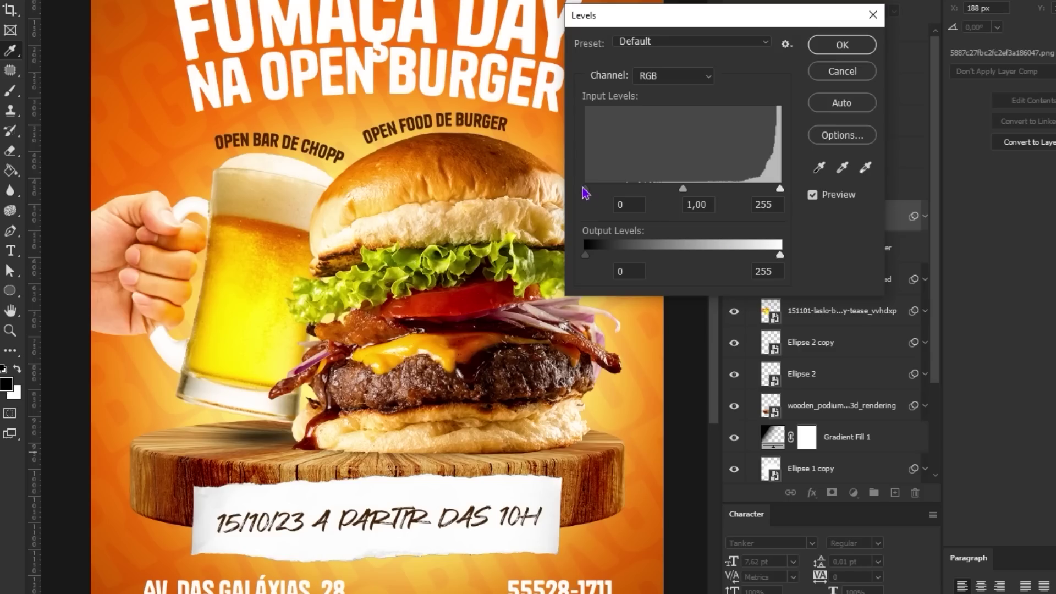
{"action": "left_click_drag", "start_coordinate": [607, 192], "coordinate": [674, 194]}
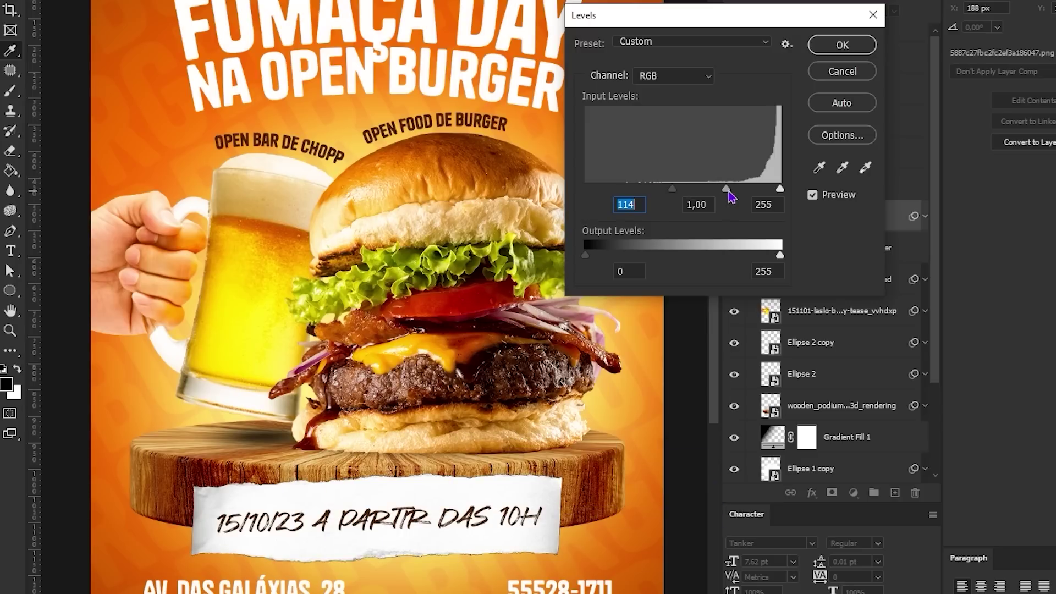
{"action": "left_click", "coordinate": [842, 46]}
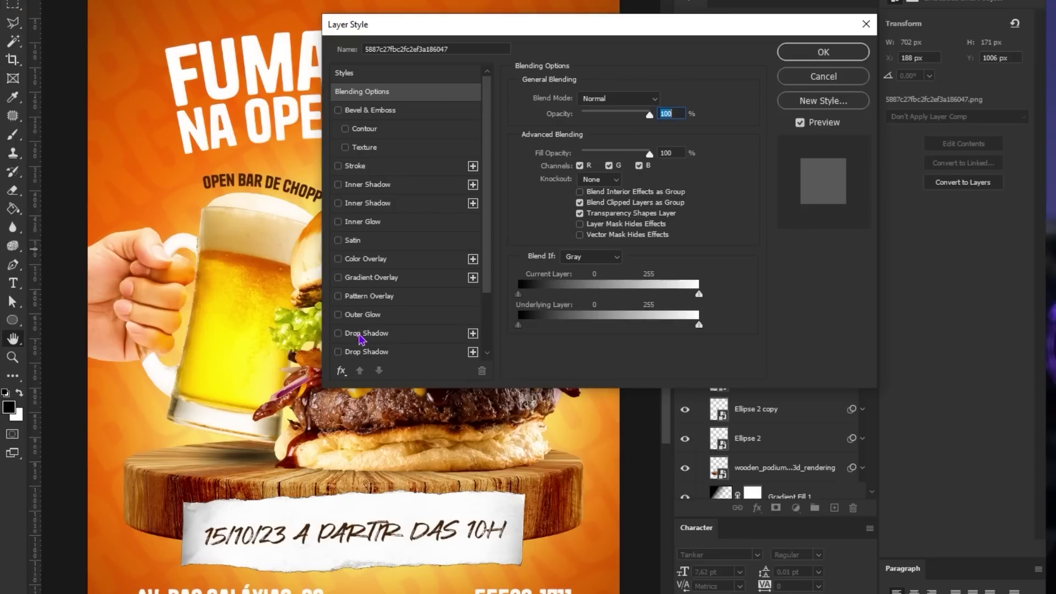
Add a Drop Shadow to the paper label: angle 90°, distance 28, size 87, lower opacity.
{"action": "left_click", "coordinate": [410, 334]}
{"action": "left_click", "coordinate": [585, 140]}
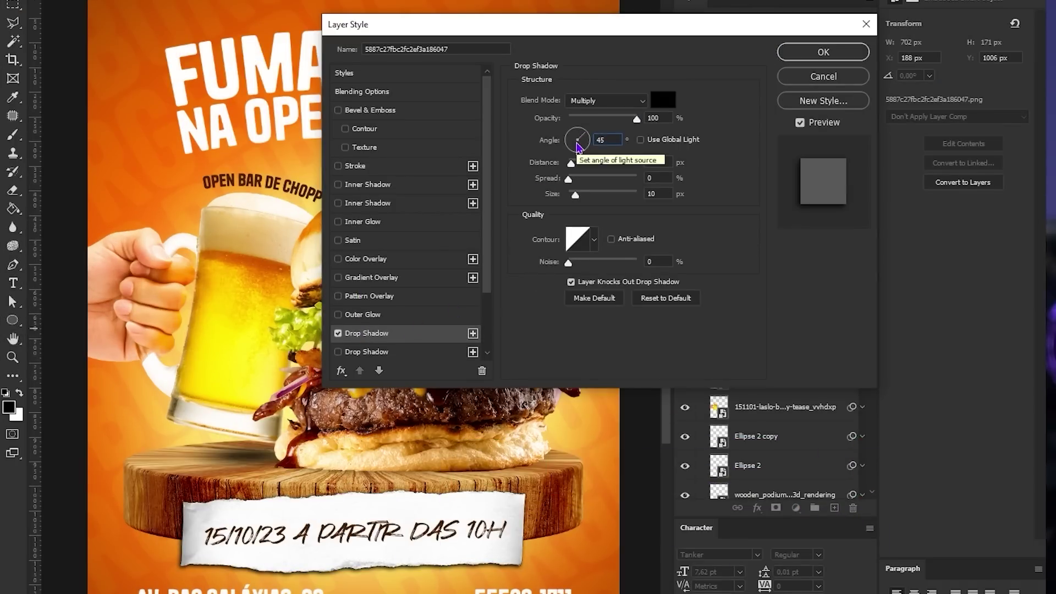
{"action": "type", "text": "90"}
{"action": "left_click_drag", "start_coordinate": [571, 163], "coordinate": [598, 198]}
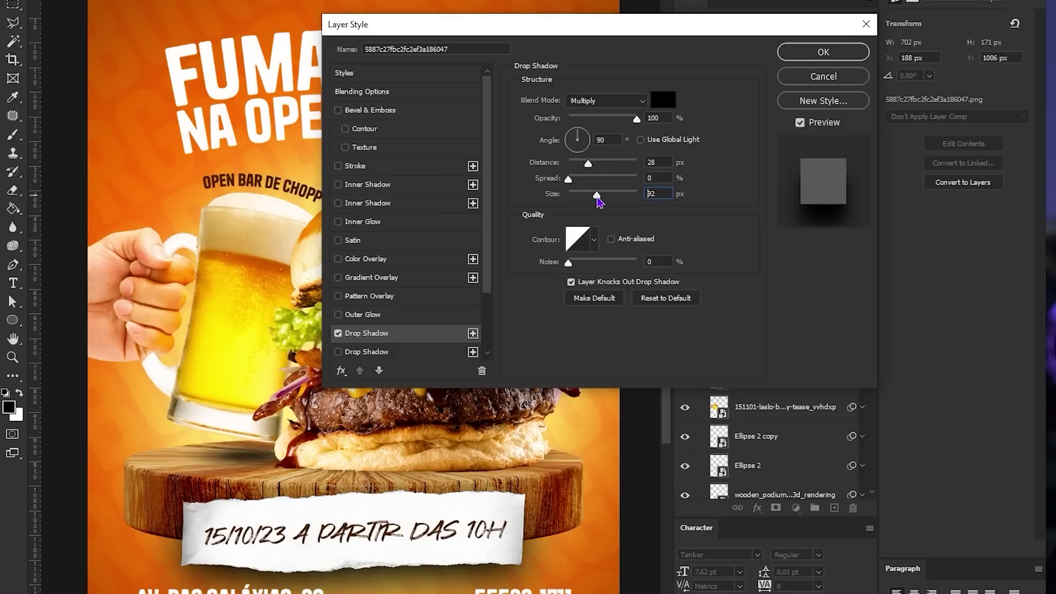
{"action": "left_click_drag", "start_coordinate": [616, 124], "coordinate": [611, 118]}
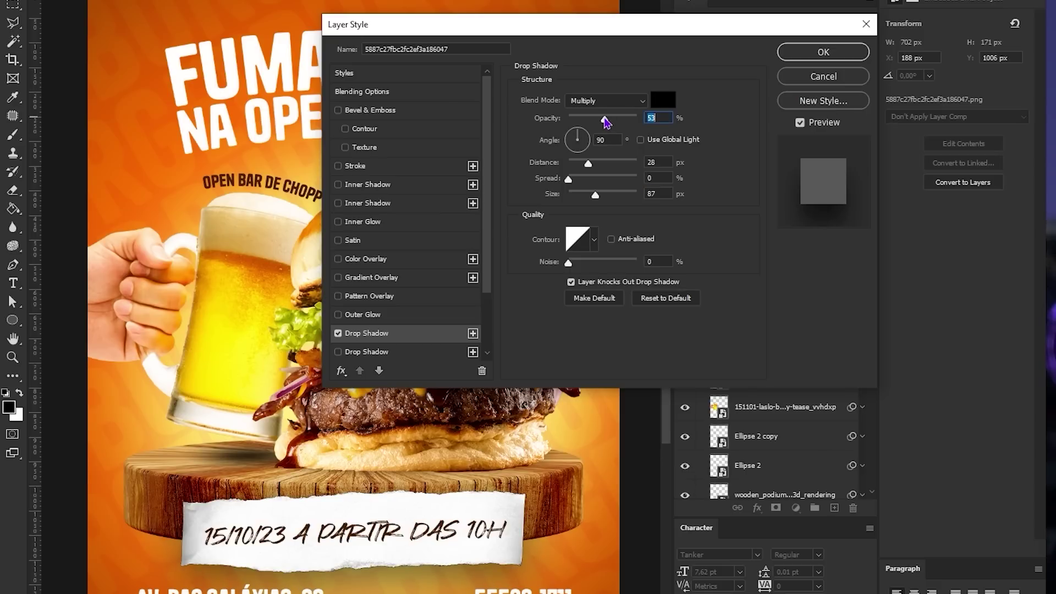
{"action": "key", "text": "Return"}
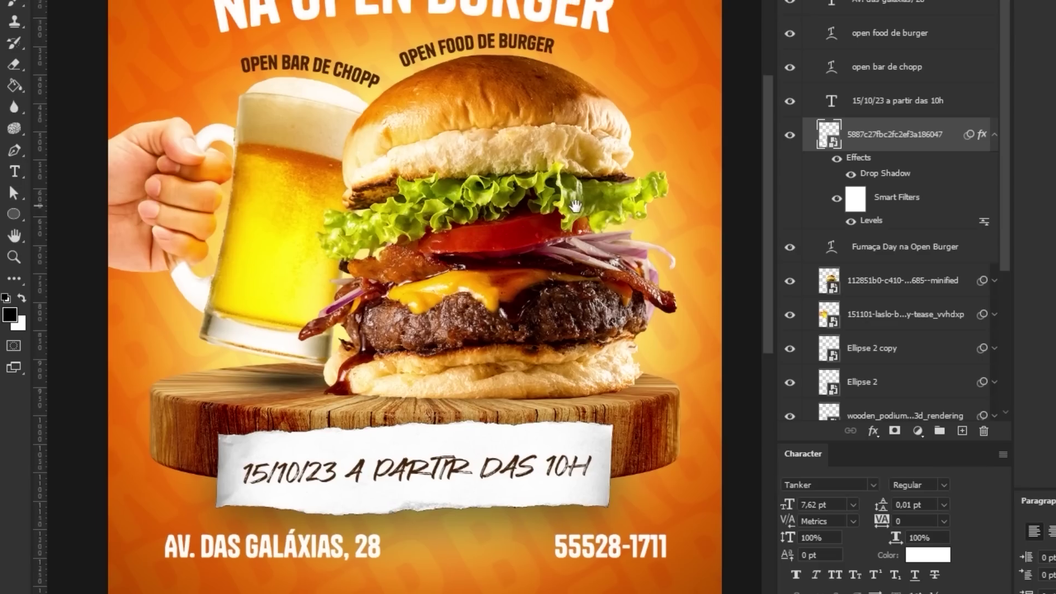
Shorten the torn-paper label slightly from the bottom edge.
{"action": "key", "text": "ctrl+t"}
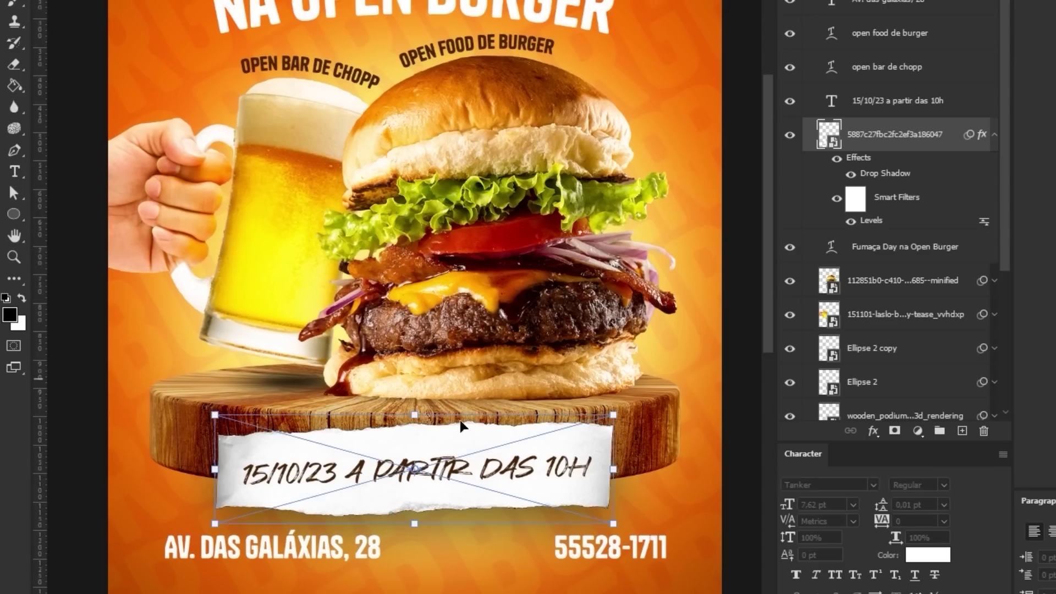
{"action": "left_click_drag", "start_coordinate": [413, 523], "coordinate": [414, 517]}
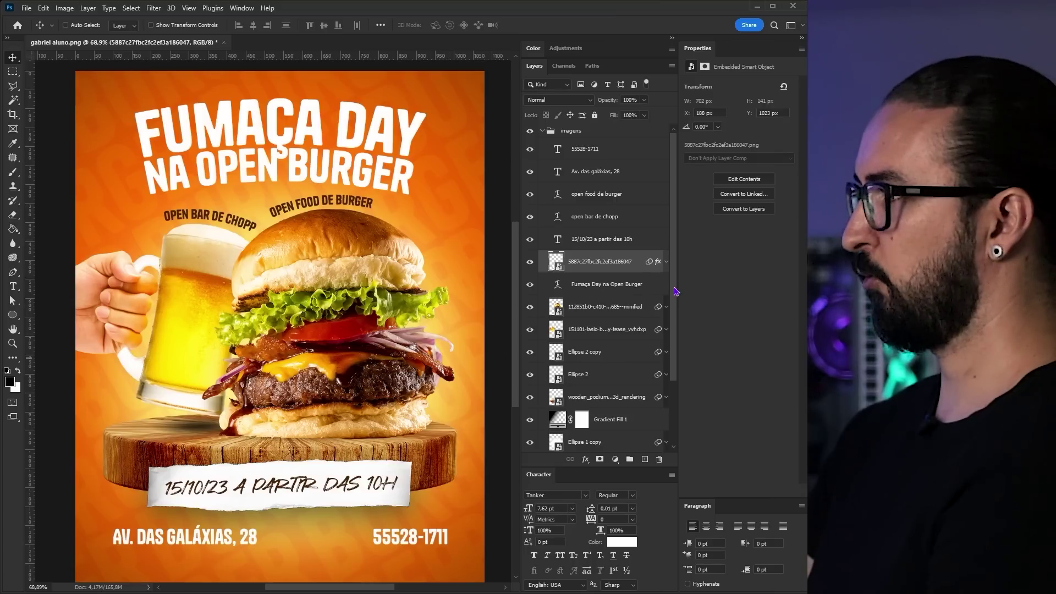
{"action": "scroll", "coordinate": [676, 291], "scroll_direction": "down", "scroll_amount": 3}
{"action": "left_click", "coordinate": [583, 381]}
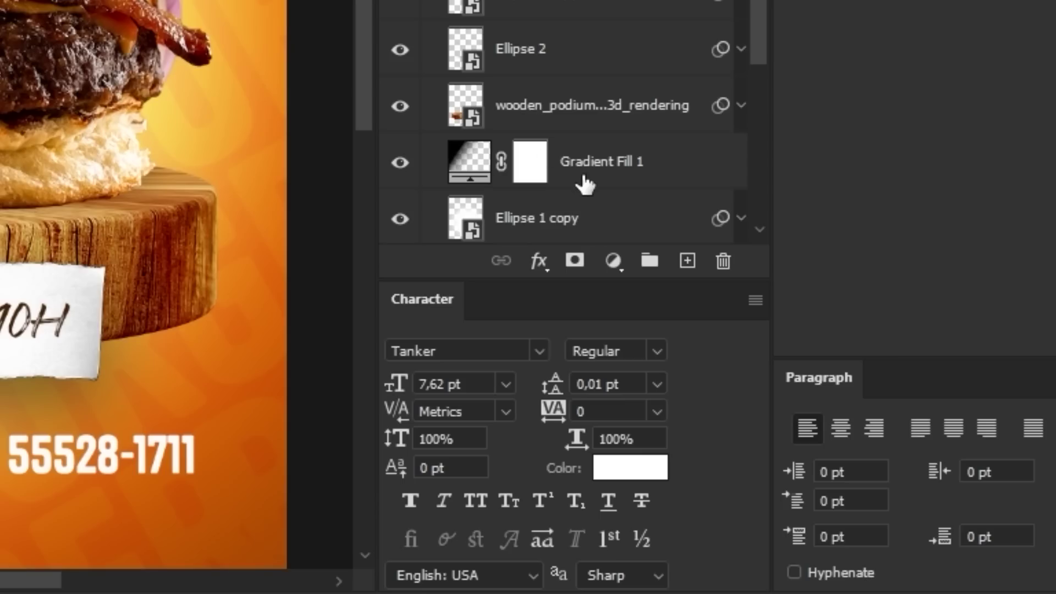
Add a white Color Fill layer with 20% Add Noise, blended in Multiply mode.
{"action": "left_click", "coordinate": [580, 179]}
{"action": "left_click", "coordinate": [613, 261]}
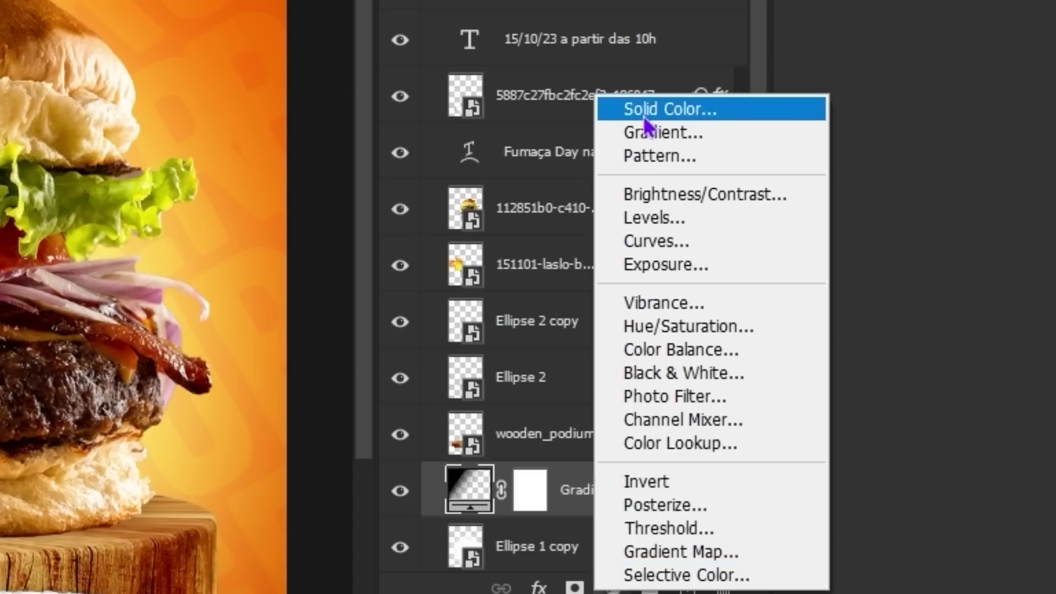
{"action": "left_click", "coordinate": [641, 106]}
{"action": "left_click_drag", "start_coordinate": [501, 260], "coordinate": [481, 128]}
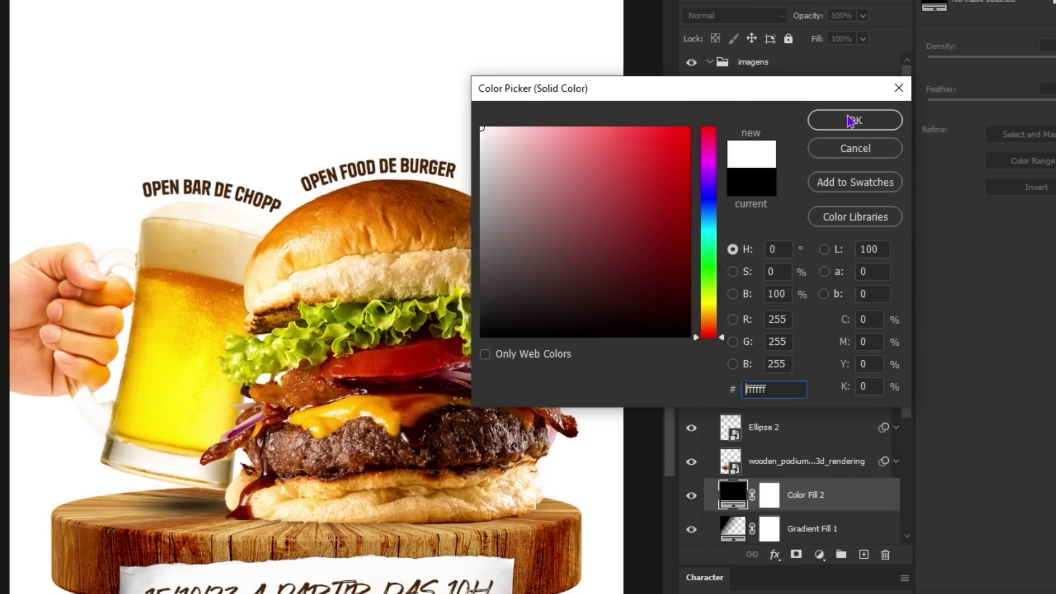
{"action": "left_click", "coordinate": [856, 120]}
{"action": "left_click", "coordinate": [202, 6]}
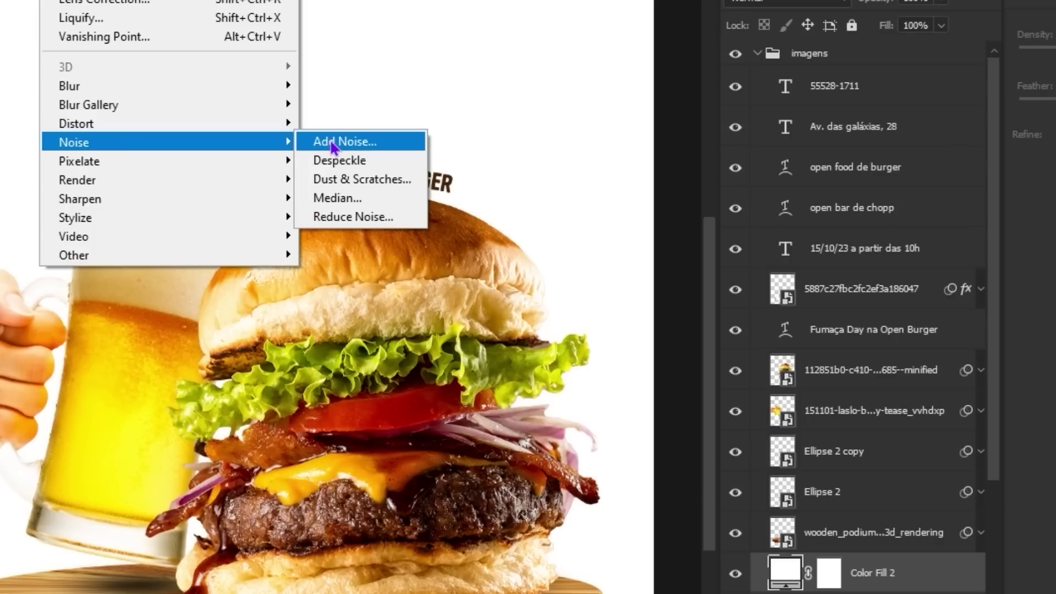
{"action": "left_click", "coordinate": [396, 229]}
{"action": "left_click", "coordinate": [500, 292]}
{"action": "type", "text": "20"}
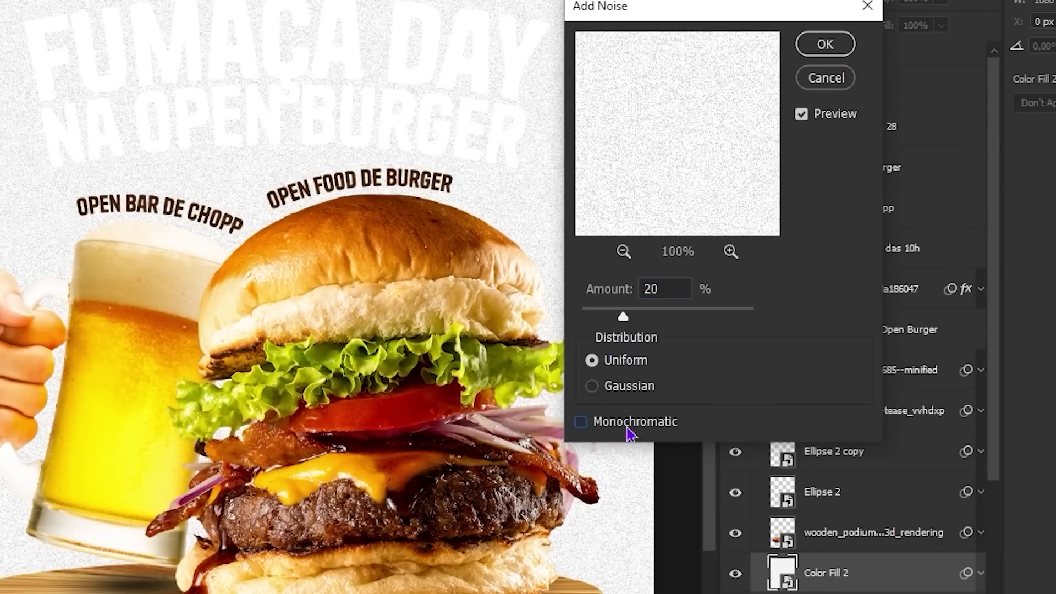
{"action": "left_click", "coordinate": [825, 44]}
{"action": "left_click", "coordinate": [632, 130]}
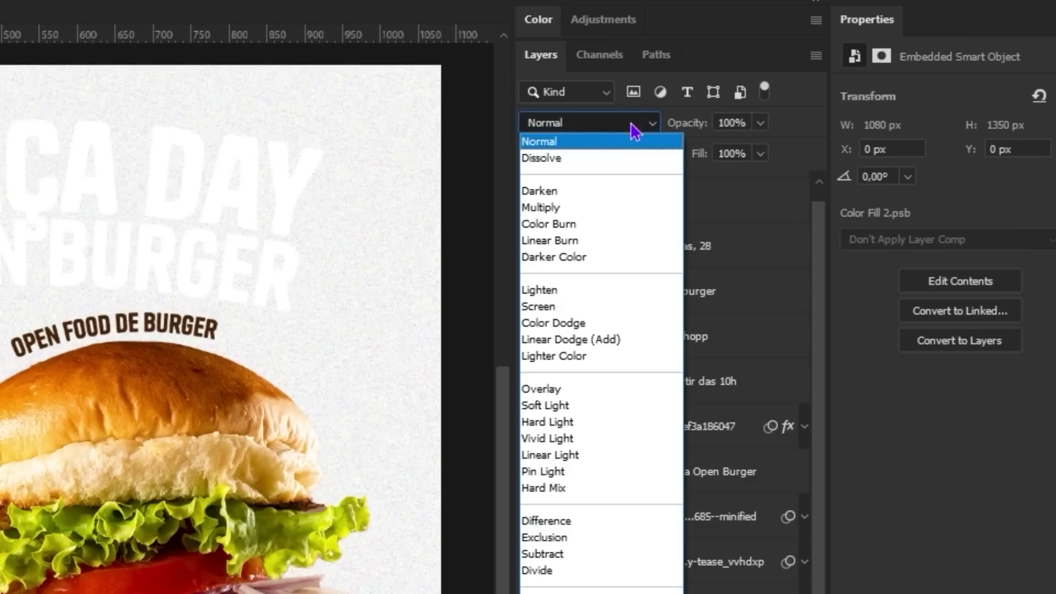
{"action": "left_click", "coordinate": [589, 208]}
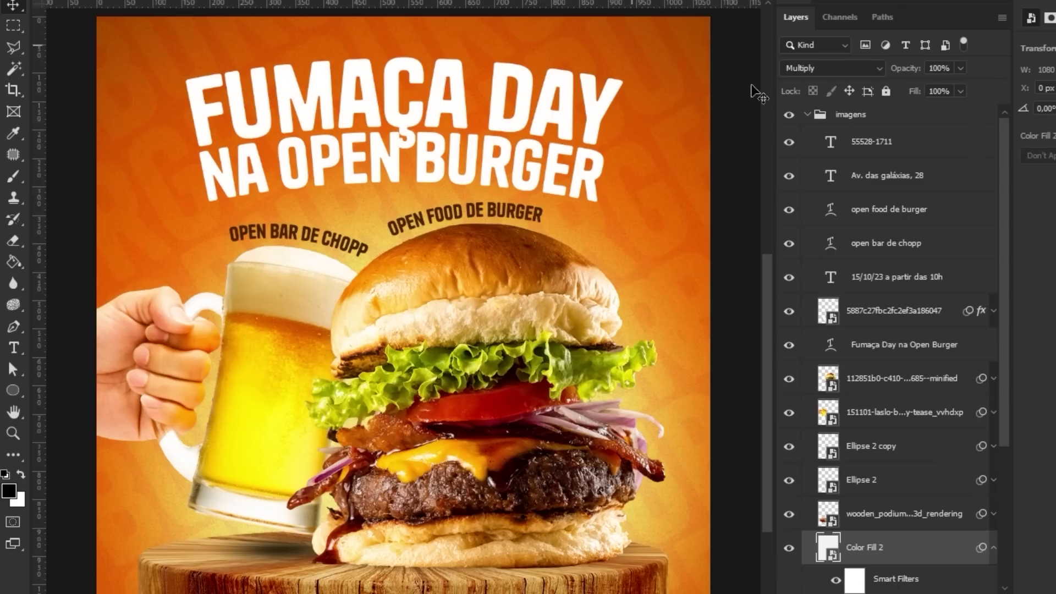
Reduce the Color Fill 2 background's Add Noise amount to 15.
{"action": "scroll", "coordinate": [862, 529], "scroll_direction": "down", "scroll_amount": 3}
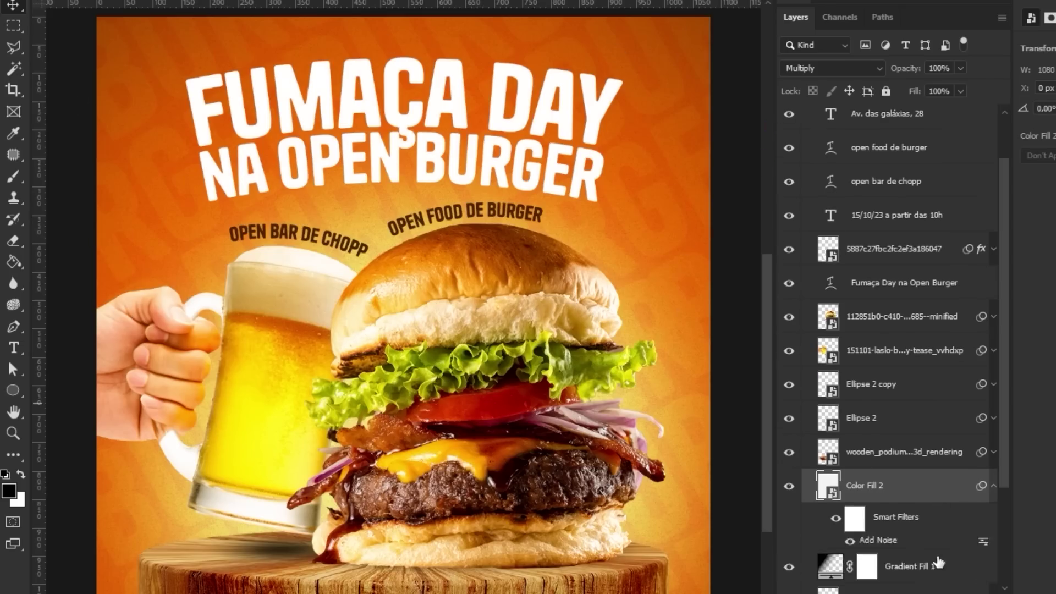
{"action": "double_click", "coordinate": [883, 525]}
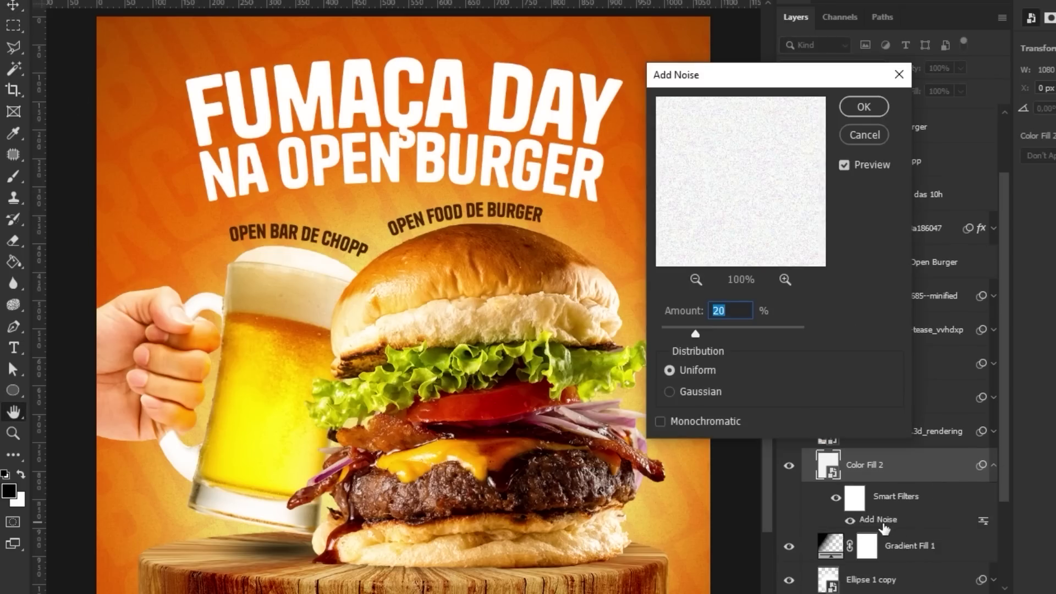
{"action": "key", "text": "Return"}
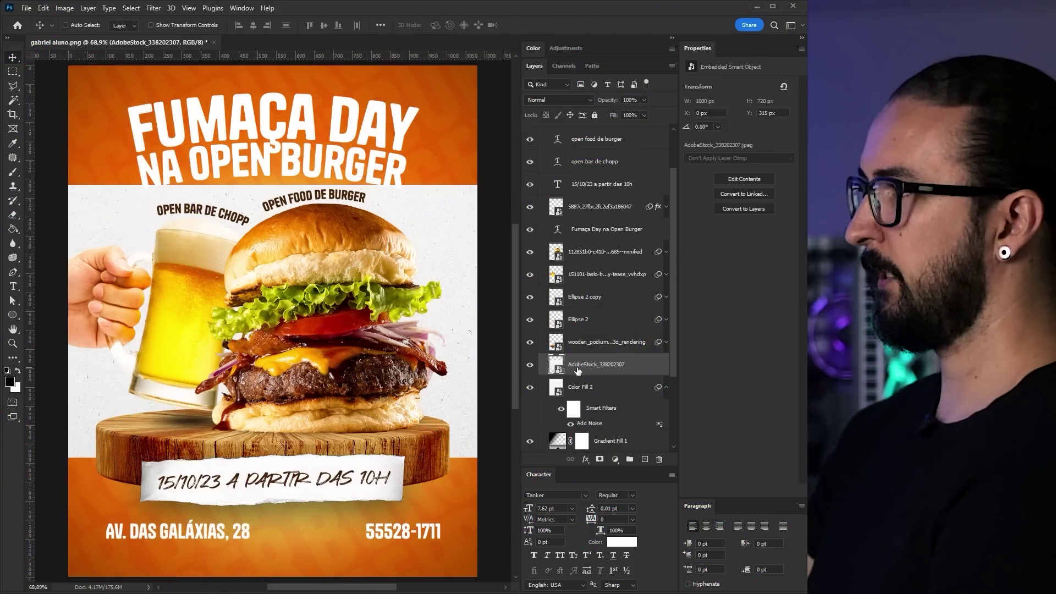
Clip the AdobeStock_338202307 paper texture to the headline and copy it to the top of imagens.
{"action": "left_click_drag", "start_coordinate": [572, 364], "coordinate": [579, 321]}
{"action": "left_click_drag", "start_coordinate": [513, 340], "coordinate": [510, 157]}
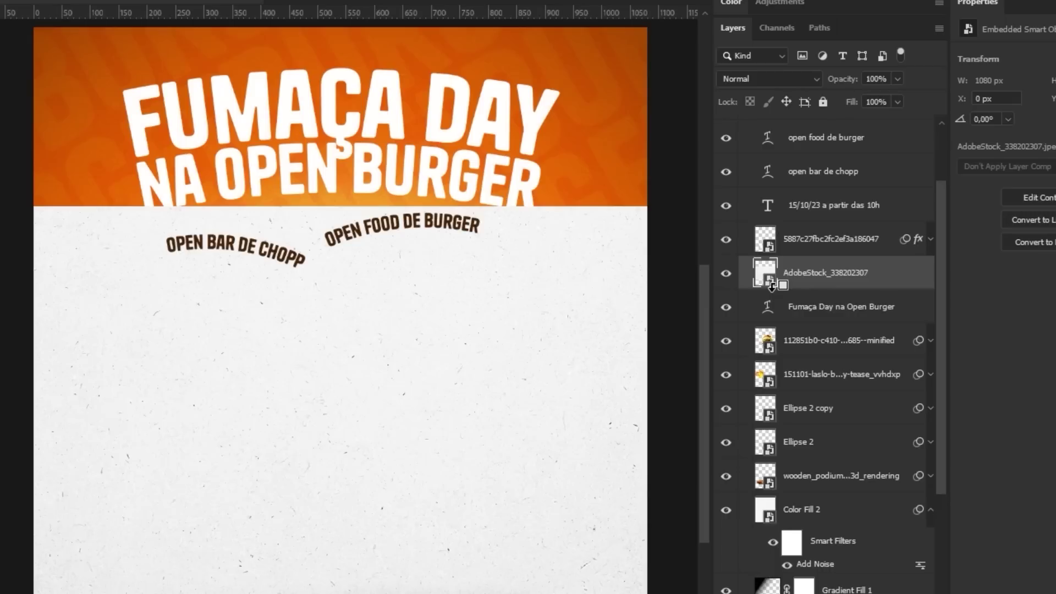
{"action": "key", "text": "ctrl+alt+g"}
{"action": "left_click_drag", "start_coordinate": [526, 205], "coordinate": [534, 108]}
{"action": "scroll", "coordinate": [308, 132], "scroll_direction": "up", "scroll_amount": 5}
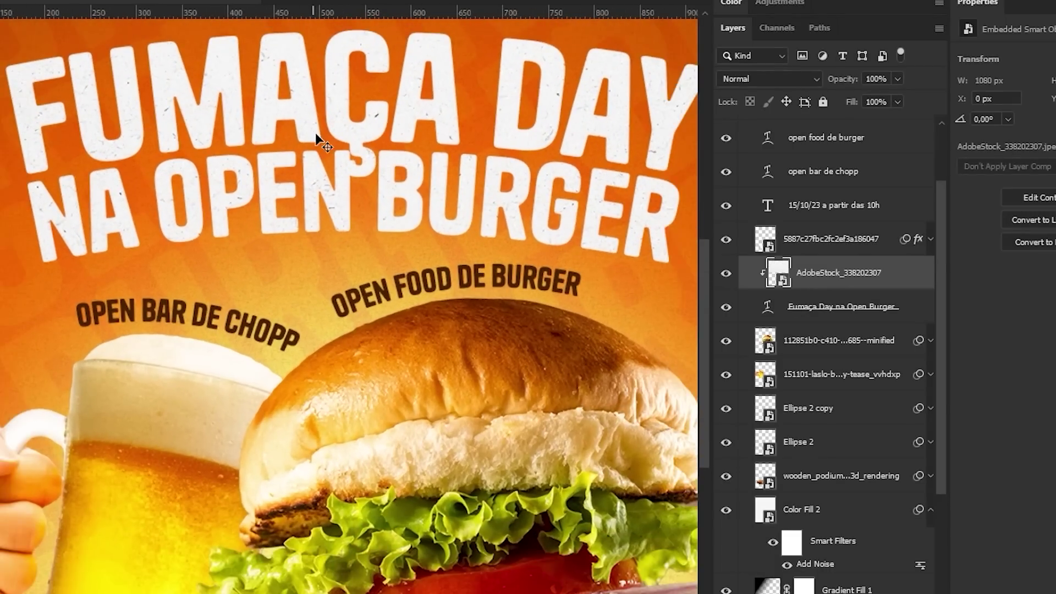
{"action": "left_click_drag", "start_coordinate": [315, 133], "coordinate": [335, 150]}
{"action": "left_click_drag", "start_coordinate": [429, 195], "coordinate": [414, 209]}
{"action": "scroll", "coordinate": [523, 174], "scroll_direction": "down", "scroll_amount": 5}
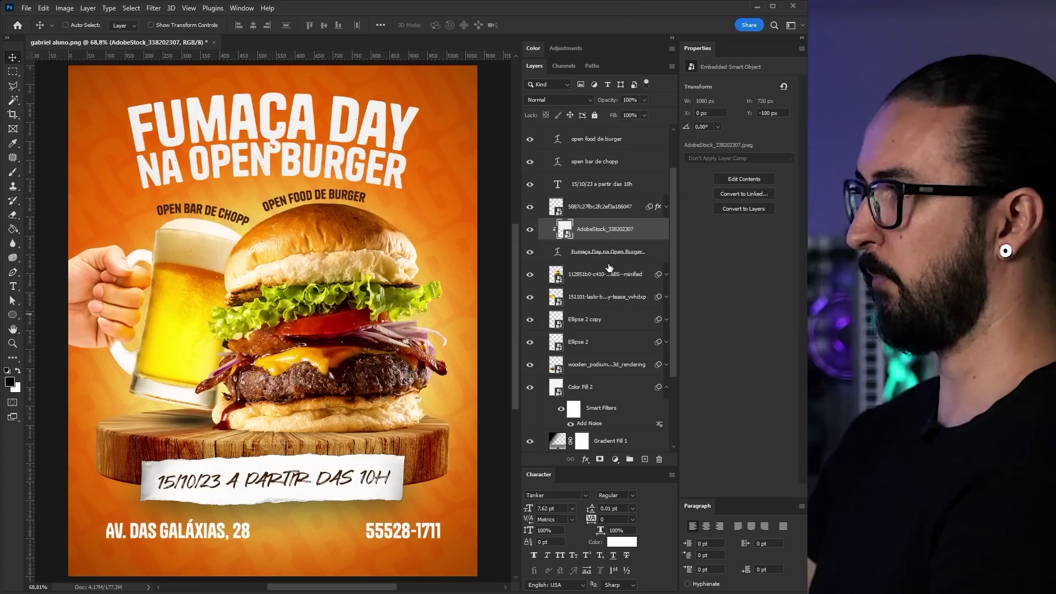
{"action": "scroll", "coordinate": [857, 290], "scroll_direction": "up", "scroll_amount": 3}
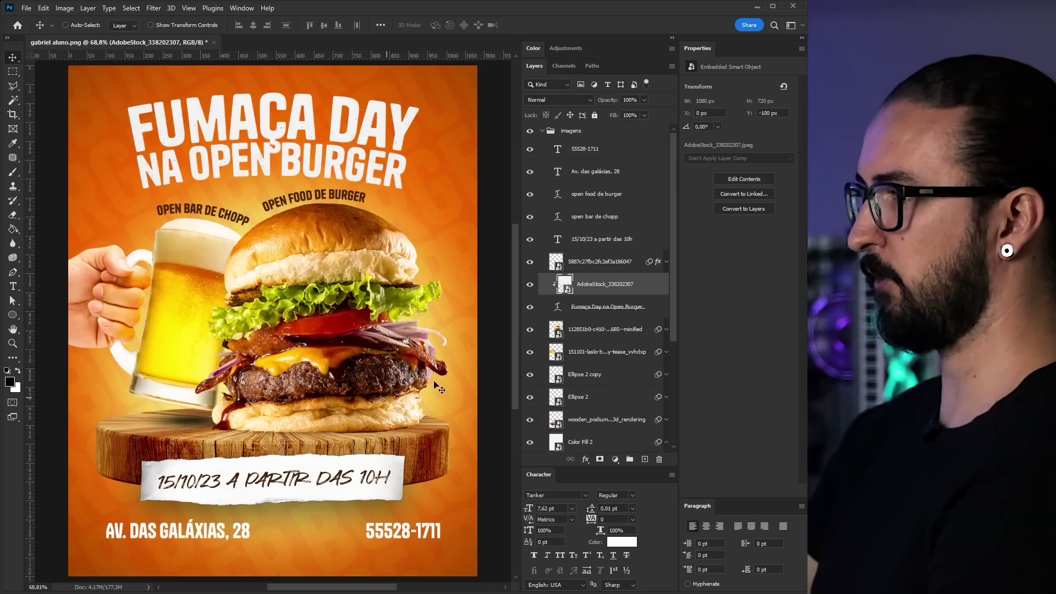
{"action": "left_click_drag", "start_coordinate": [605, 284], "coordinate": [588, 153]}
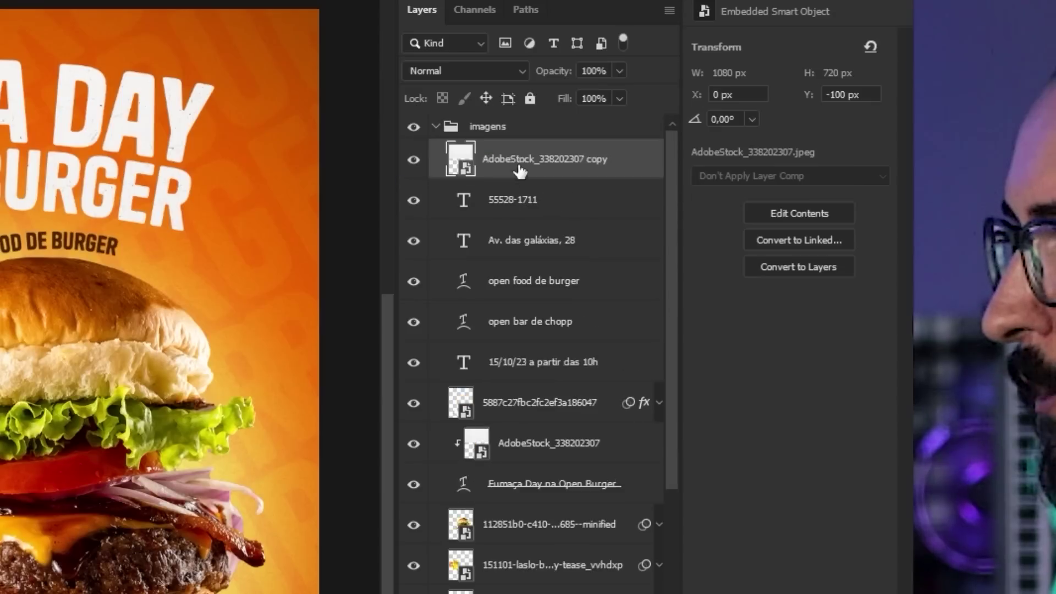
Group the phone number and address text layers into Group 2.
{"action": "left_click", "coordinate": [811, 237]}
{"action": "left_click", "coordinate": [813, 269], "text": "shift"}
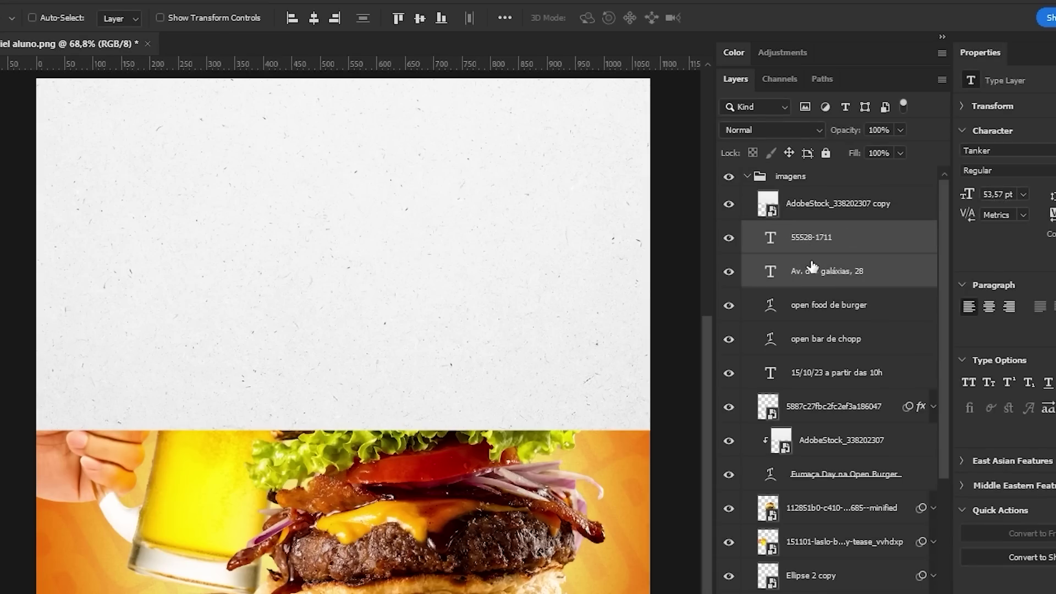
{"action": "key", "text": "ctrl+g"}
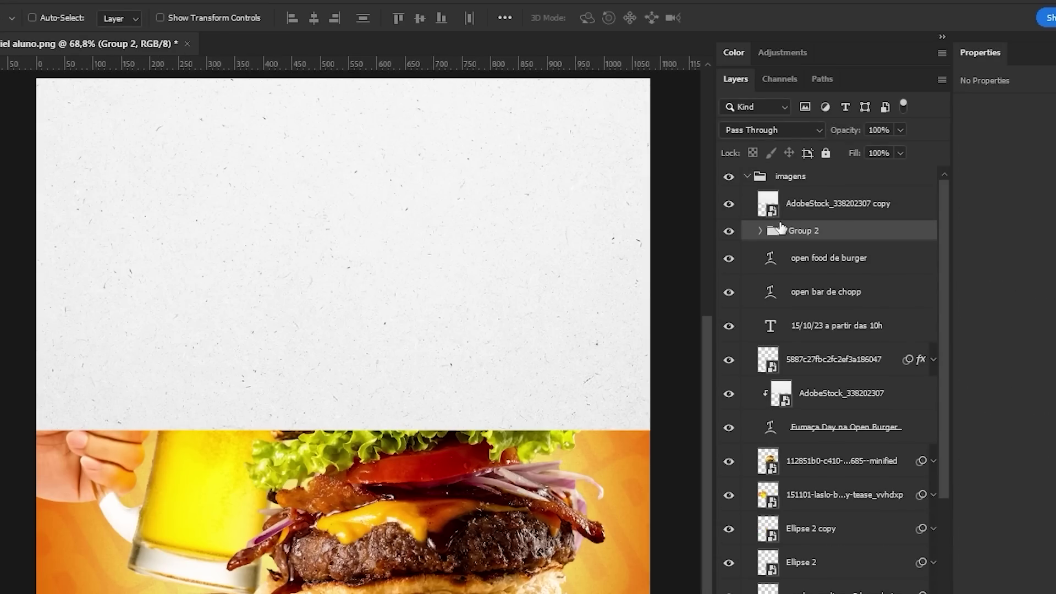
Clip the paper texture copy to Group 2 and move it down over the lower text.
{"action": "left_click", "coordinate": [775, 216], "text": "alt"}
{"action": "left_click_drag", "start_coordinate": [466, 308], "coordinate": [465, 593]}
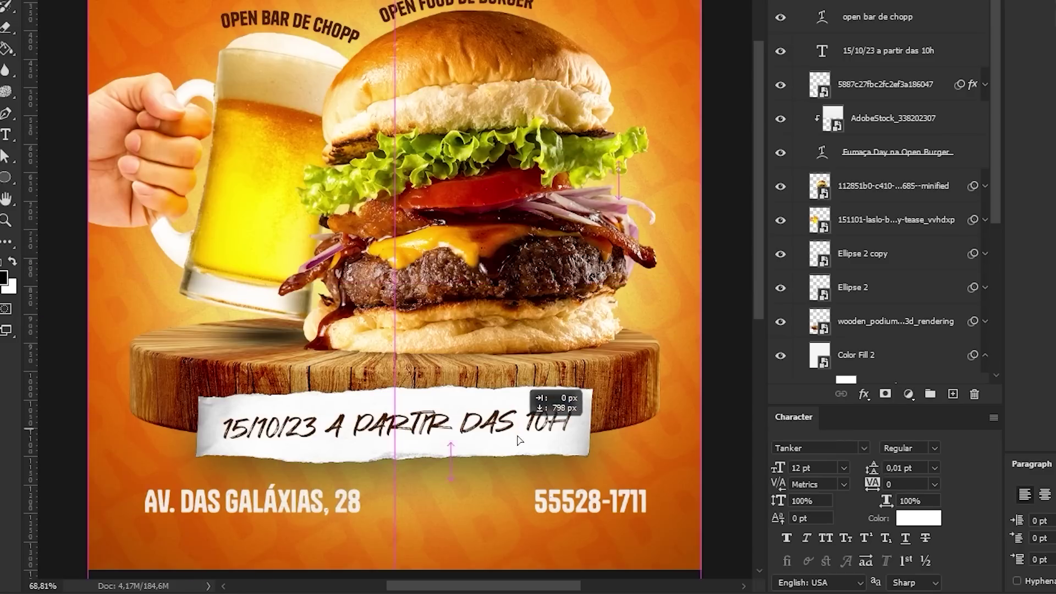
{"action": "left_click_drag", "start_coordinate": [517, 440], "coordinate": [518, 433]}
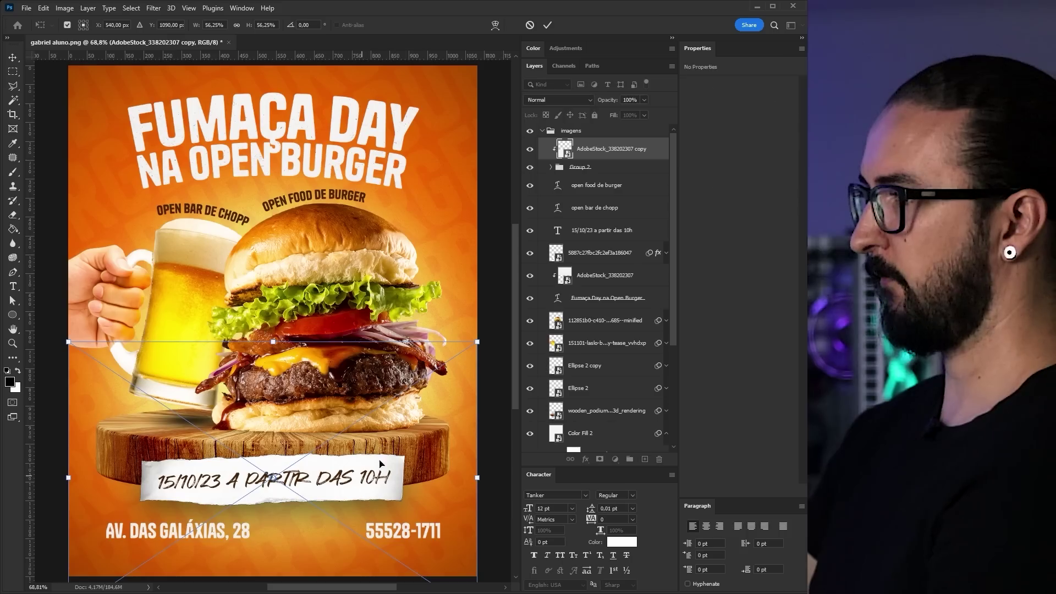
{"action": "scroll", "coordinate": [354, 560], "scroll_direction": "up", "scroll_amount": 5}
{"action": "scroll", "coordinate": [371, 539], "scroll_direction": "down", "scroll_amount": 3}
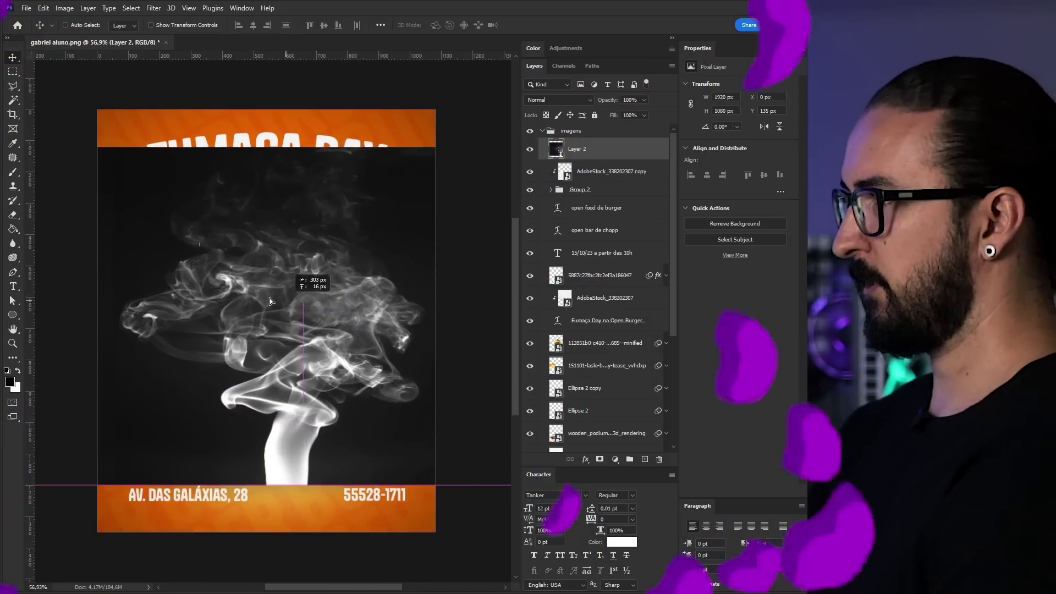
Nudge the smoke image and raise its contrast with Levels, deepening blacks and brightening whites.
{"action": "left_click_drag", "start_coordinate": [270, 298], "coordinate": [277, 296]}
{"action": "key", "text": "ctrl+l"}
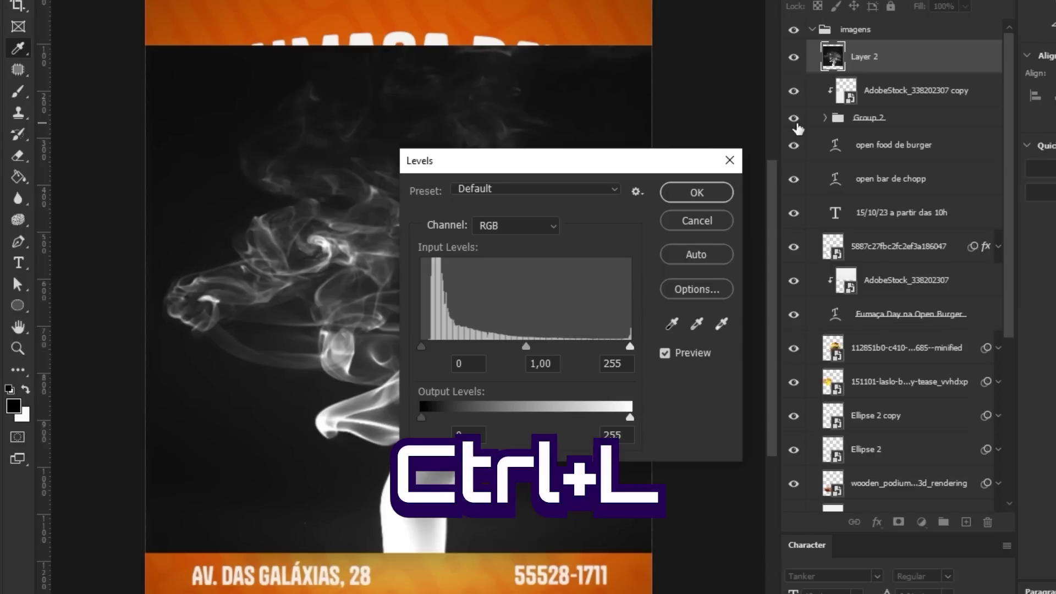
{"action": "left_click_drag", "start_coordinate": [282, 342], "coordinate": [288, 346]}
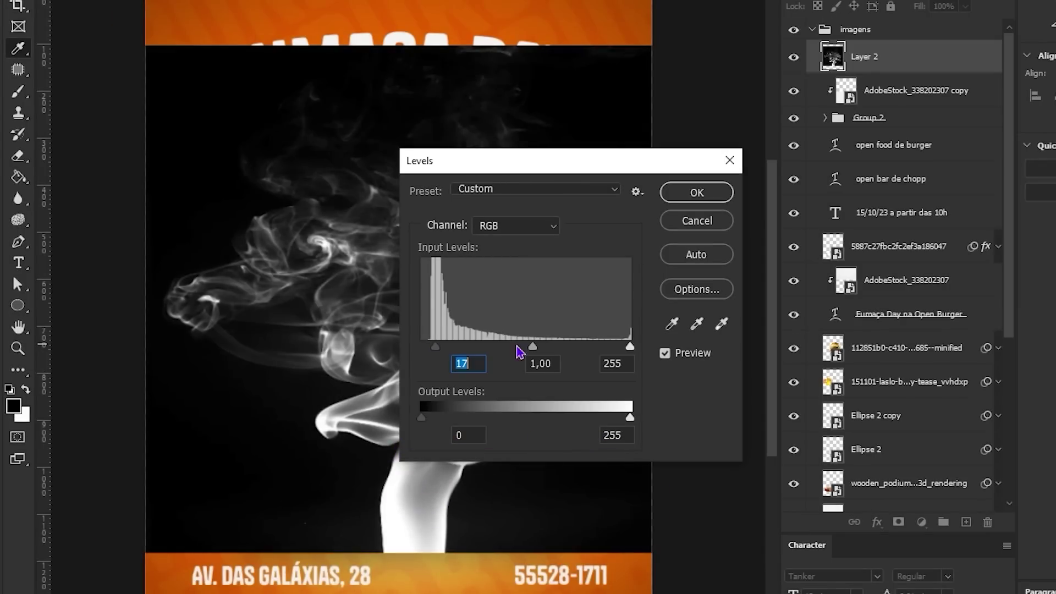
{"action": "left_click_drag", "start_coordinate": [629, 347], "coordinate": [594, 348]}
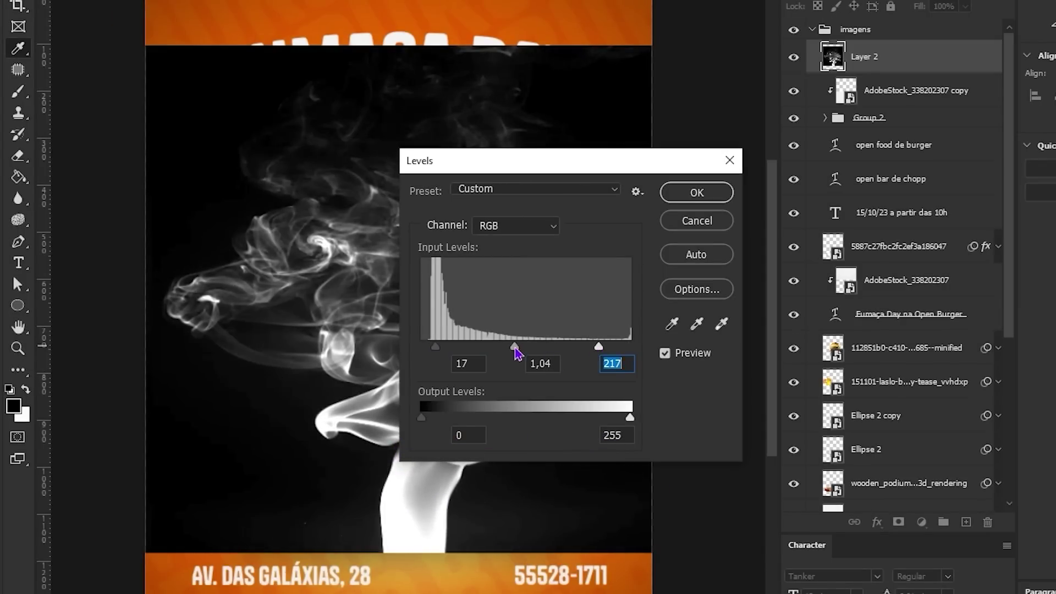
{"action": "left_click", "coordinate": [715, 194]}
Move the smoke layer below wooden_podium and set its blend mode to Screen.
{"action": "left_click_drag", "start_coordinate": [869, 60], "coordinate": [872, 494]}
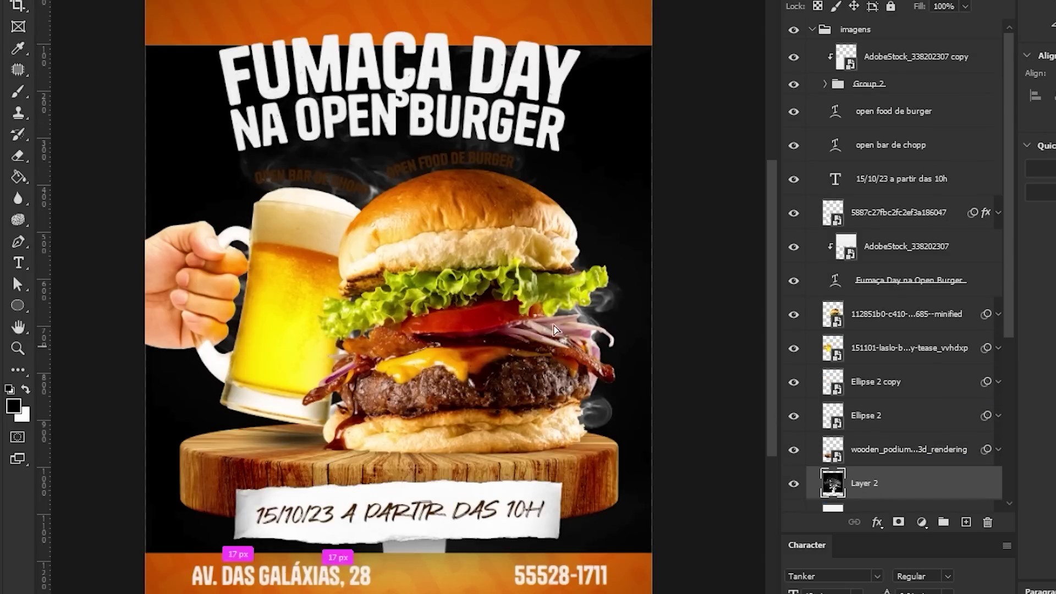
{"action": "left_click", "coordinate": [820, 2]}
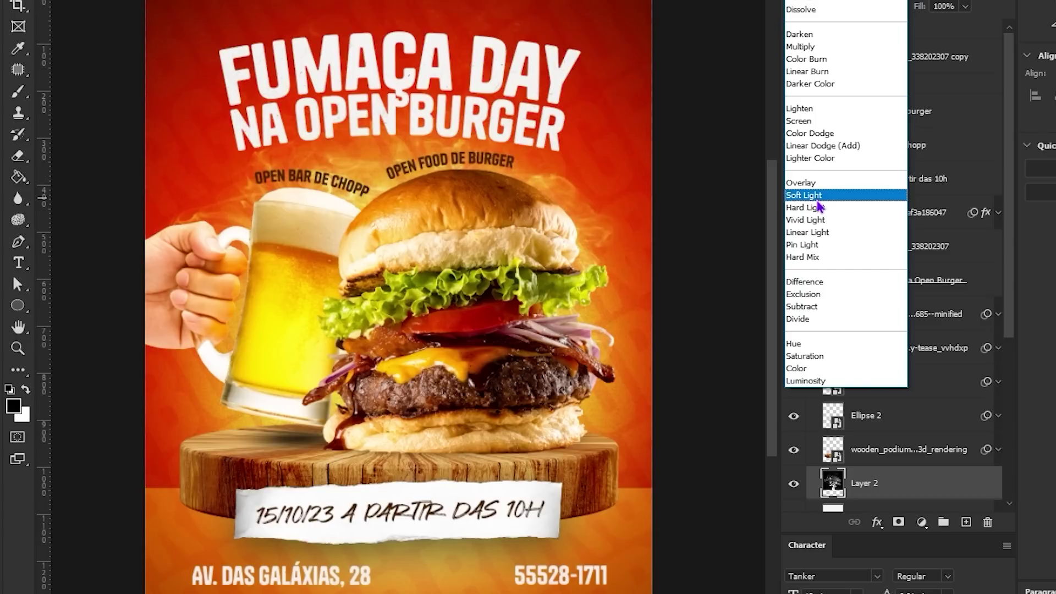
{"action": "left_click", "coordinate": [808, 126]}
{"action": "key", "text": "ctrl+t"}
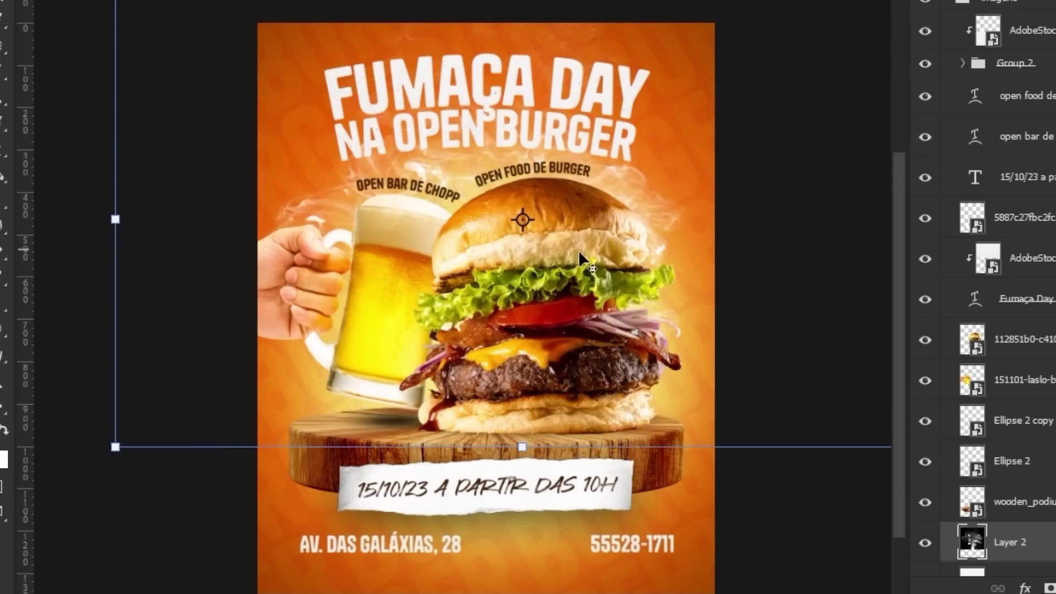
Narrow the smoke image to 1064 px wide with Free Transform.
{"action": "scroll", "coordinate": [580, 254], "scroll_direction": "down", "scroll_amount": 2}
{"action": "left_click_drag", "start_coordinate": [744, 238], "coordinate": [664, 244]}
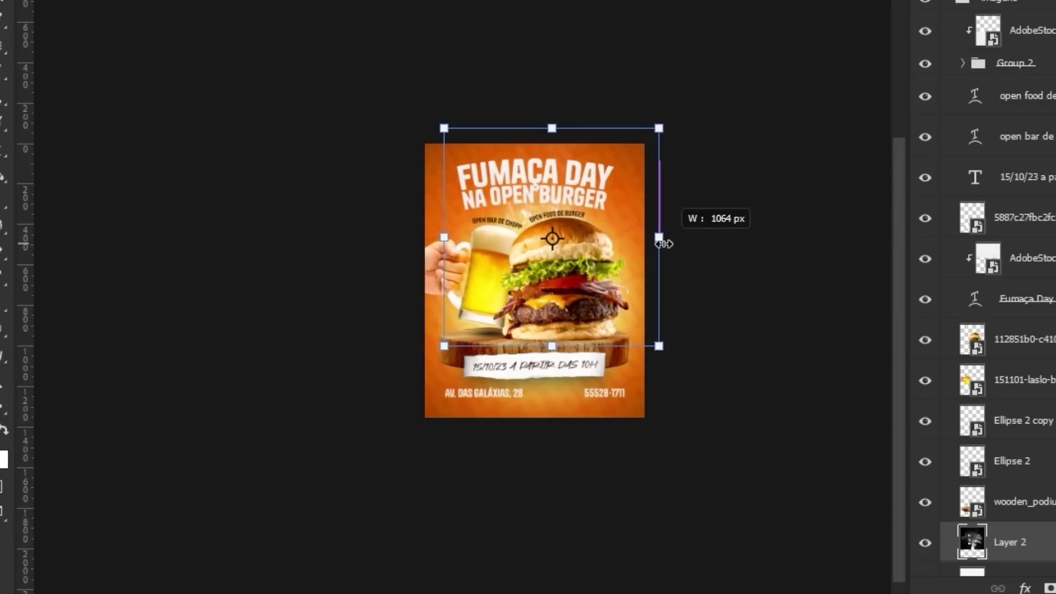
{"action": "key", "text": "Return"}
Position the smoke rising above the burger and lower its opacity to 70%.
{"action": "scroll", "coordinate": [326, 274], "scroll_direction": "up", "scroll_amount": 3}
{"action": "left_click_drag", "start_coordinate": [320, 246], "coordinate": [332, 275]}
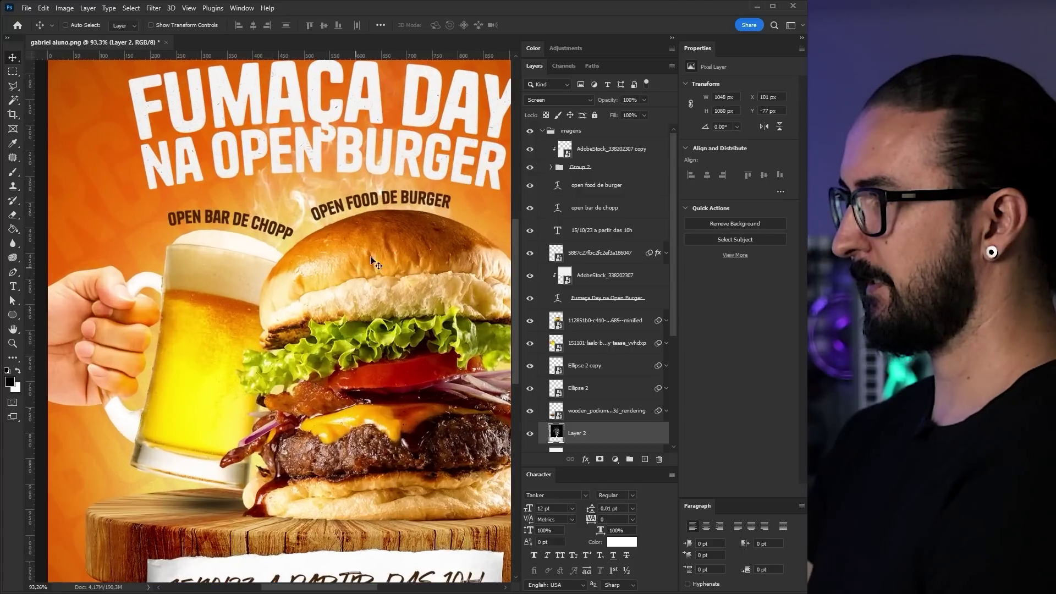
{"action": "scroll", "coordinate": [357, 278], "scroll_direction": "down", "scroll_amount": 2}
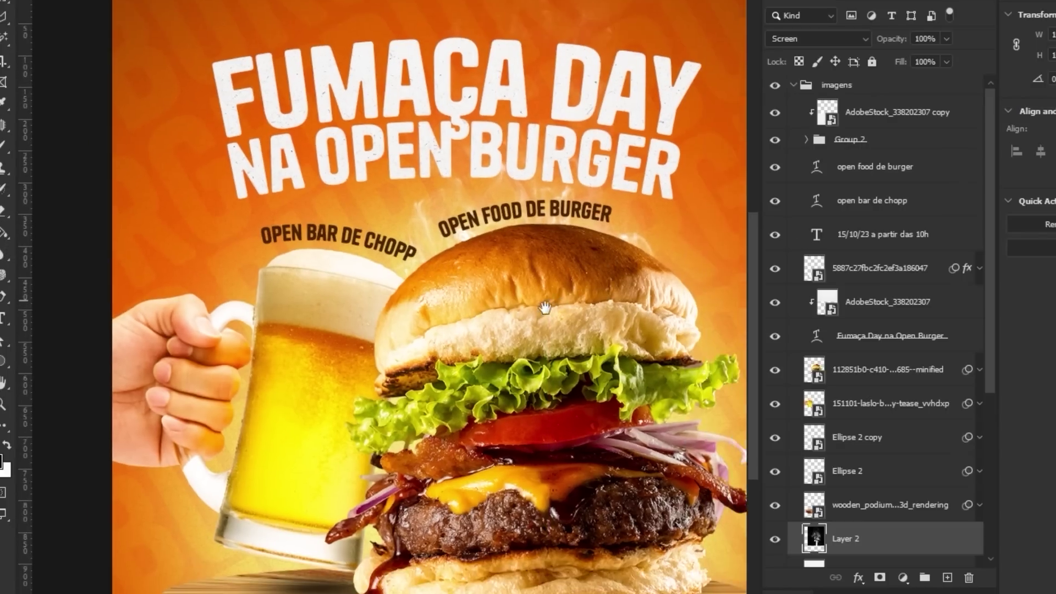
{"action": "left_click_drag", "start_coordinate": [545, 308], "coordinate": [573, 239]}
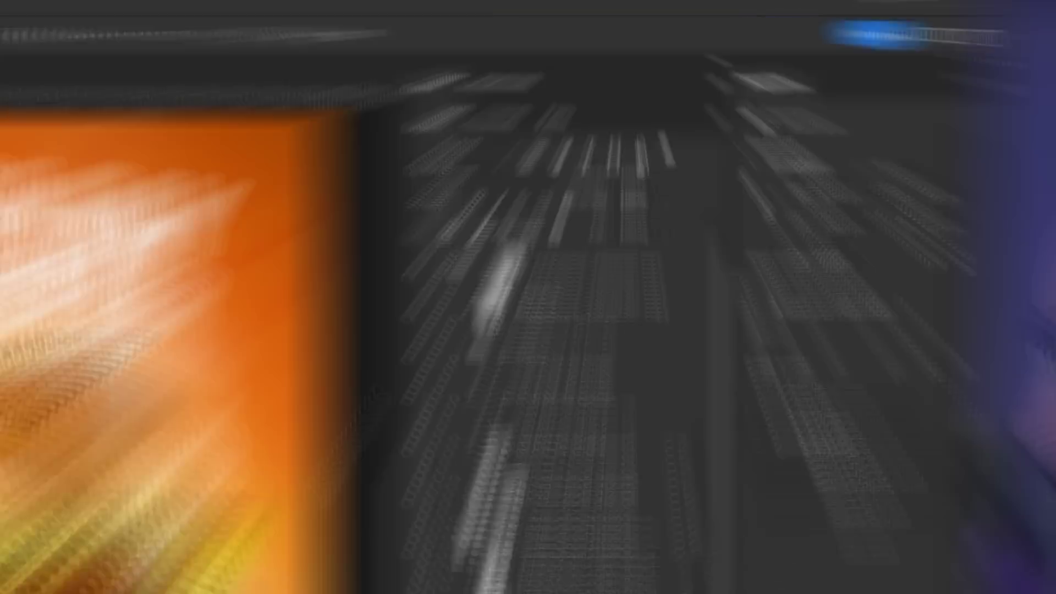
{"action": "key", "text": "7"}
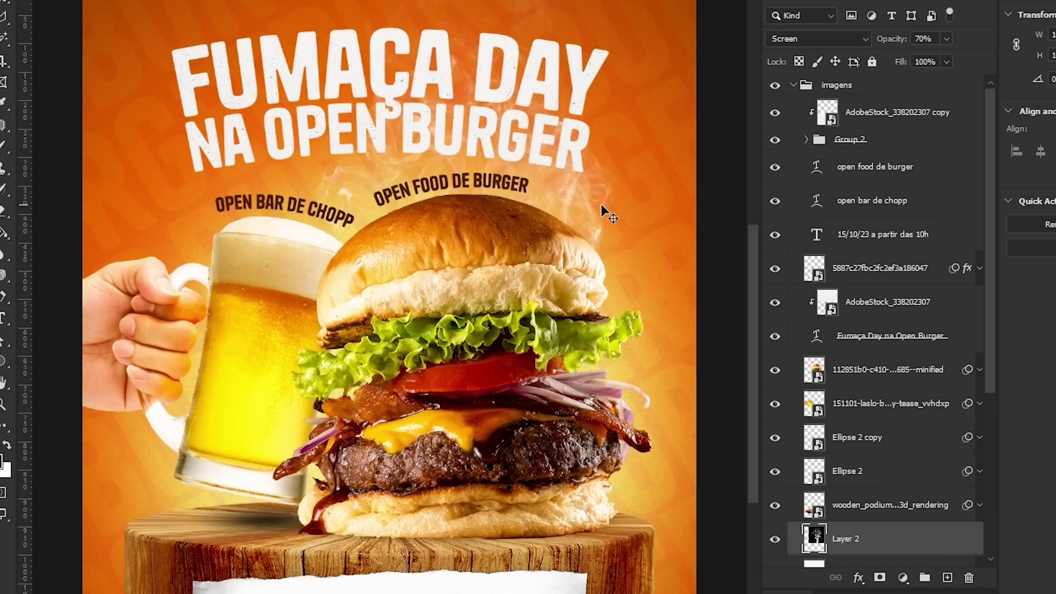
{"action": "left_click_drag", "start_coordinate": [603, 193], "coordinate": [600, 244]}
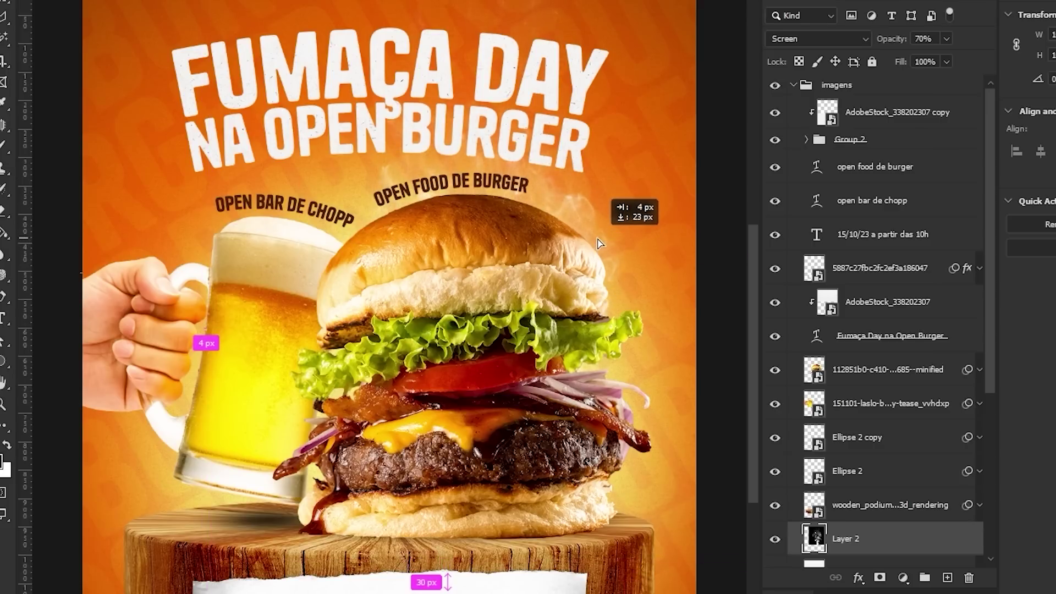
{"action": "key", "text": "ctrl+minus"}
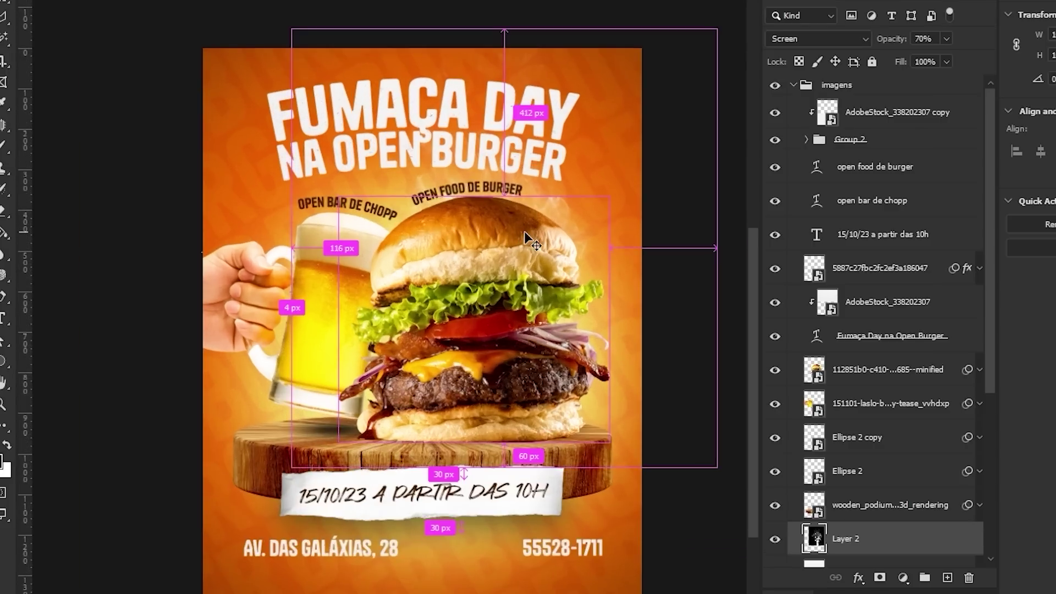
{"action": "key", "text": "ctrl+plus"}
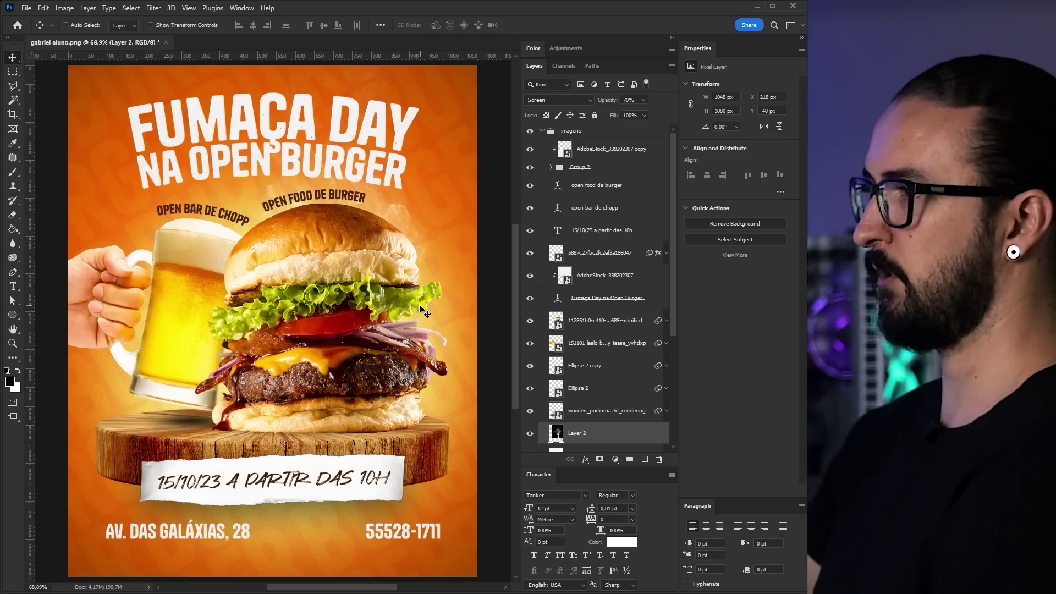
Select Ellipse 2 and duplicate it beneath wooden_podium as Ellipse 2 copy 2.
{"action": "key", "text": "ctrl"}
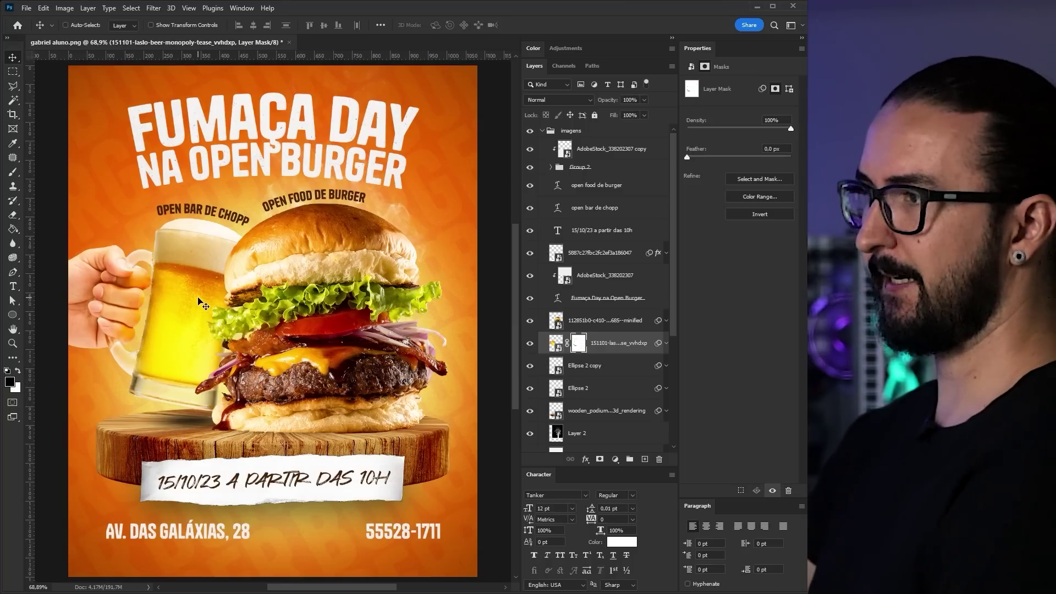
{"action": "left_click", "coordinate": [593, 368]}
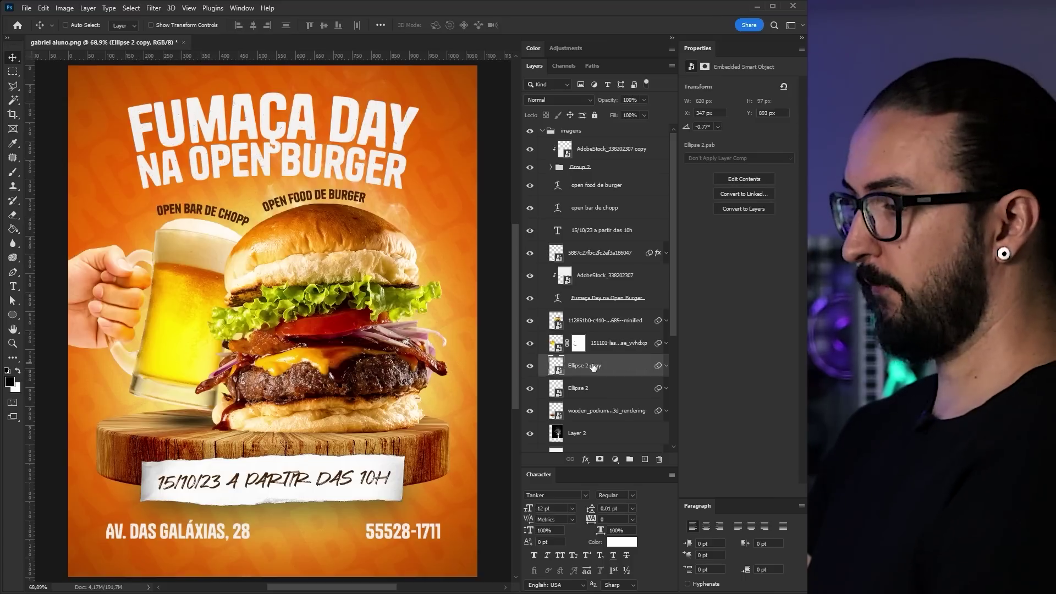
{"action": "left_click", "coordinate": [590, 391]}
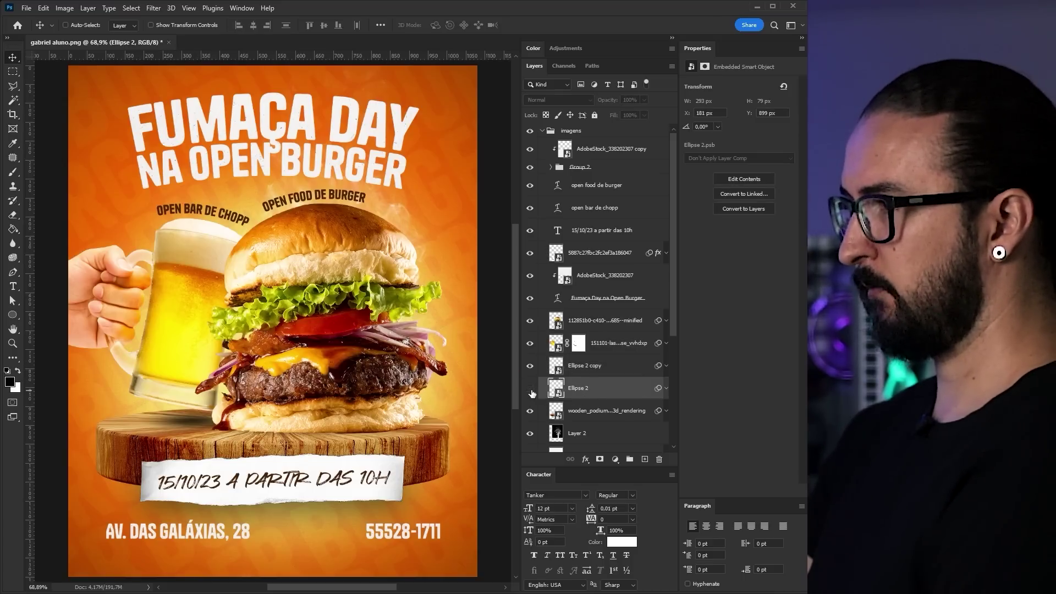
{"action": "left_click_drag", "start_coordinate": [558, 412], "coordinate": [559, 422]}
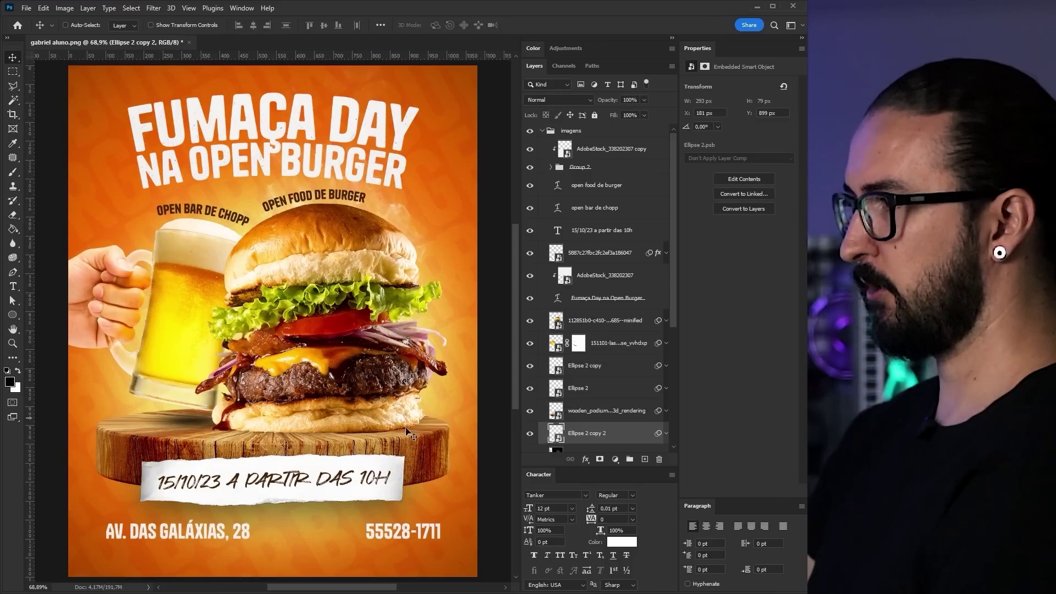